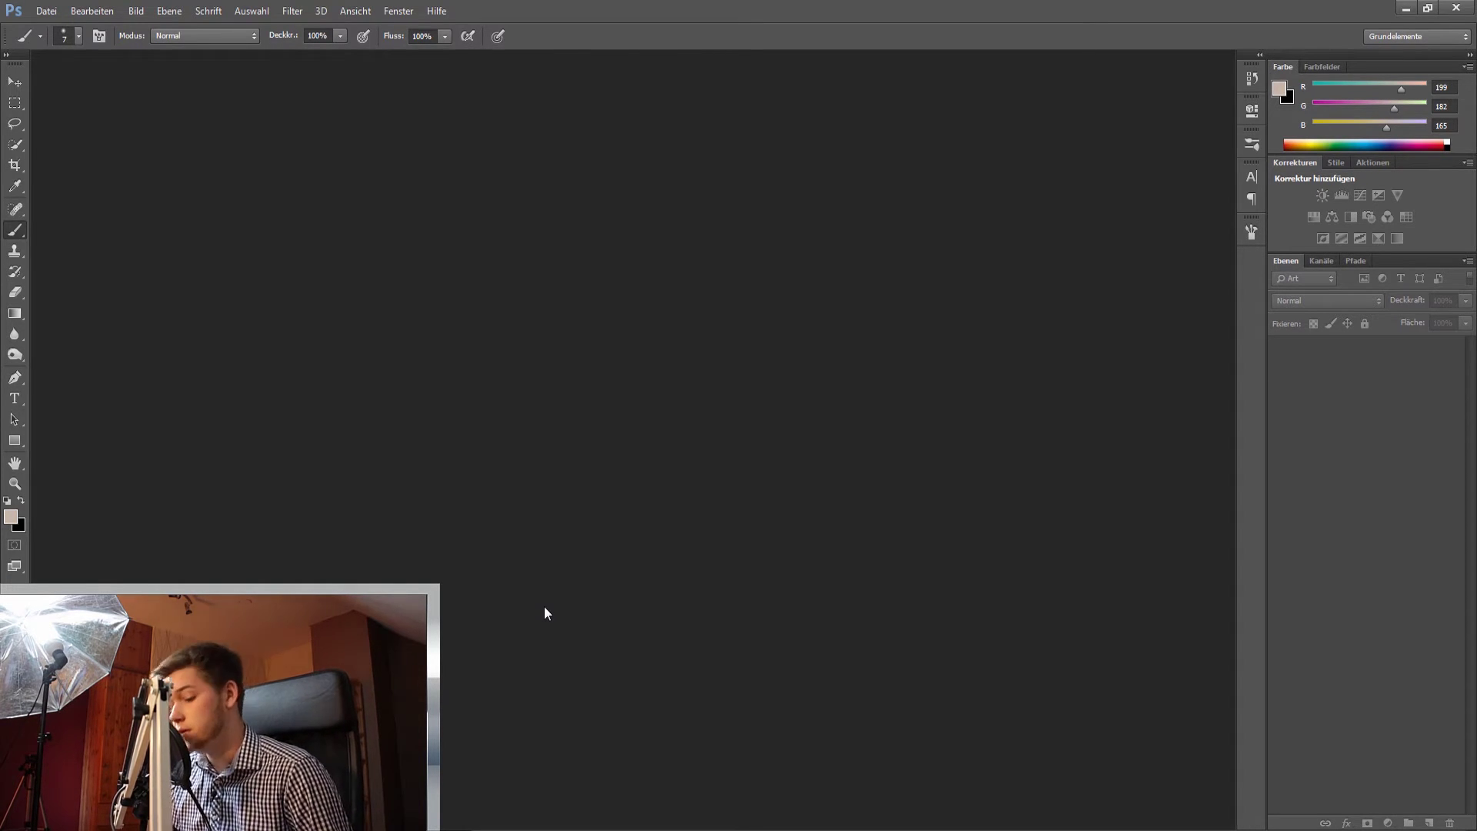
Bring up the Öffnen dialog showing the project folder with IMG_1637 and one direction 2
{"action": "key", "text": "ctrl+o"}
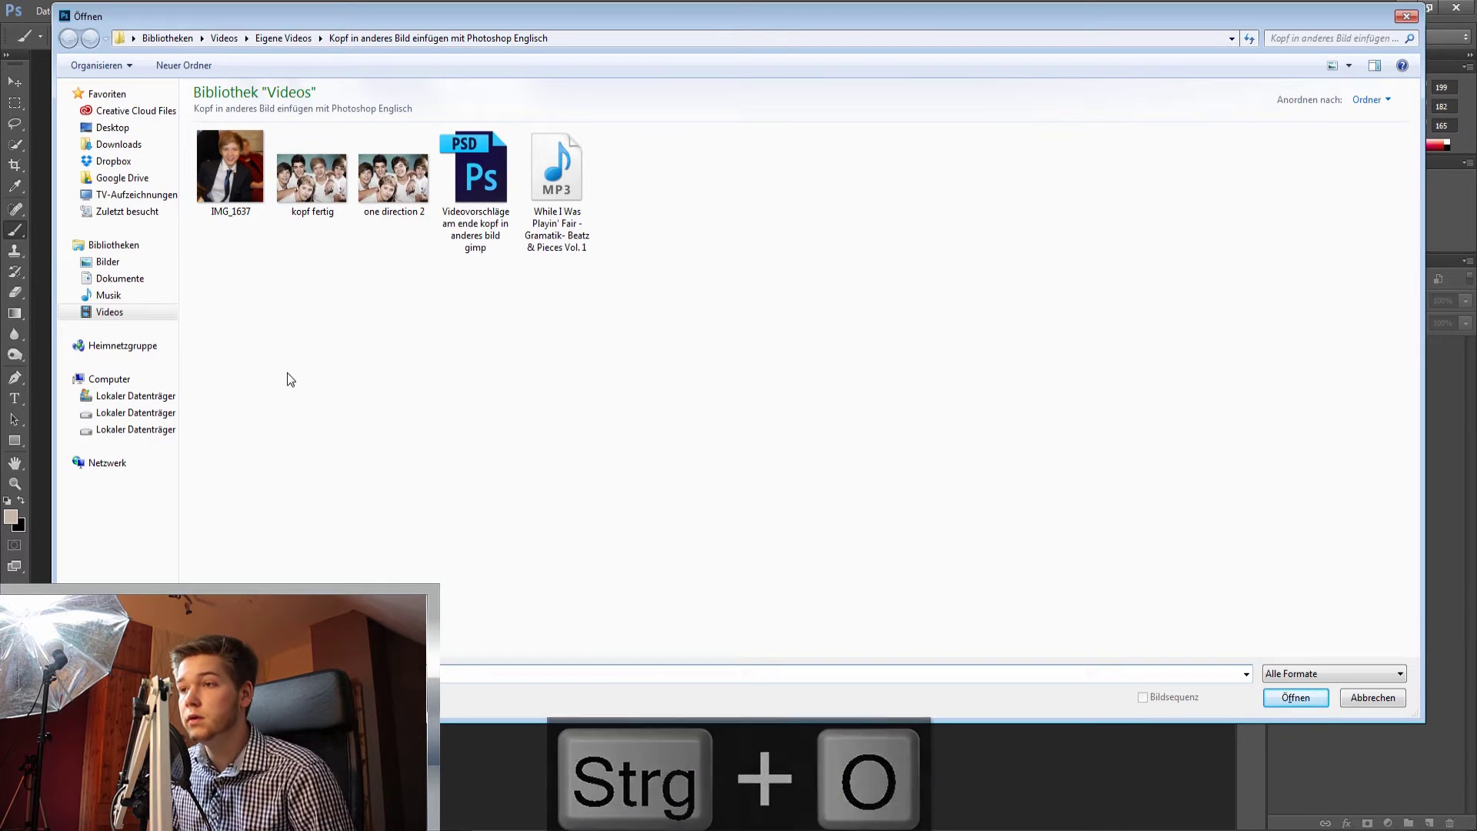
Open IMG_1637 and one direction 2 together
{"action": "left_click", "coordinate": [245, 188]}
{"action": "left_click", "coordinate": [399, 191], "text": "ctrl"}
{"action": "key", "text": "Return"}
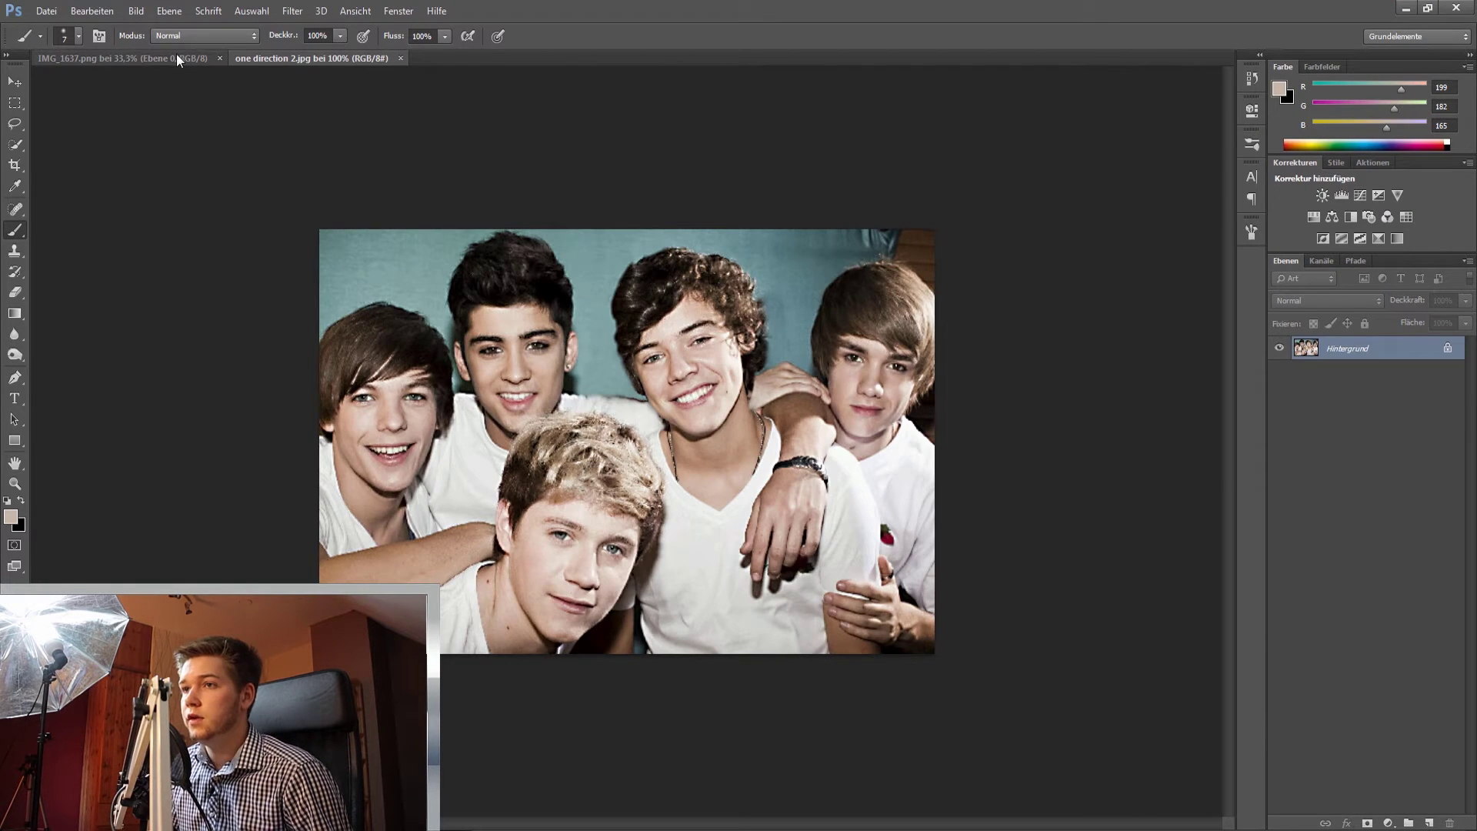
Copy a rectangular selection around the boy's head in IMG_1637, then return to the group photo
{"action": "left_click", "coordinate": [177, 57]}
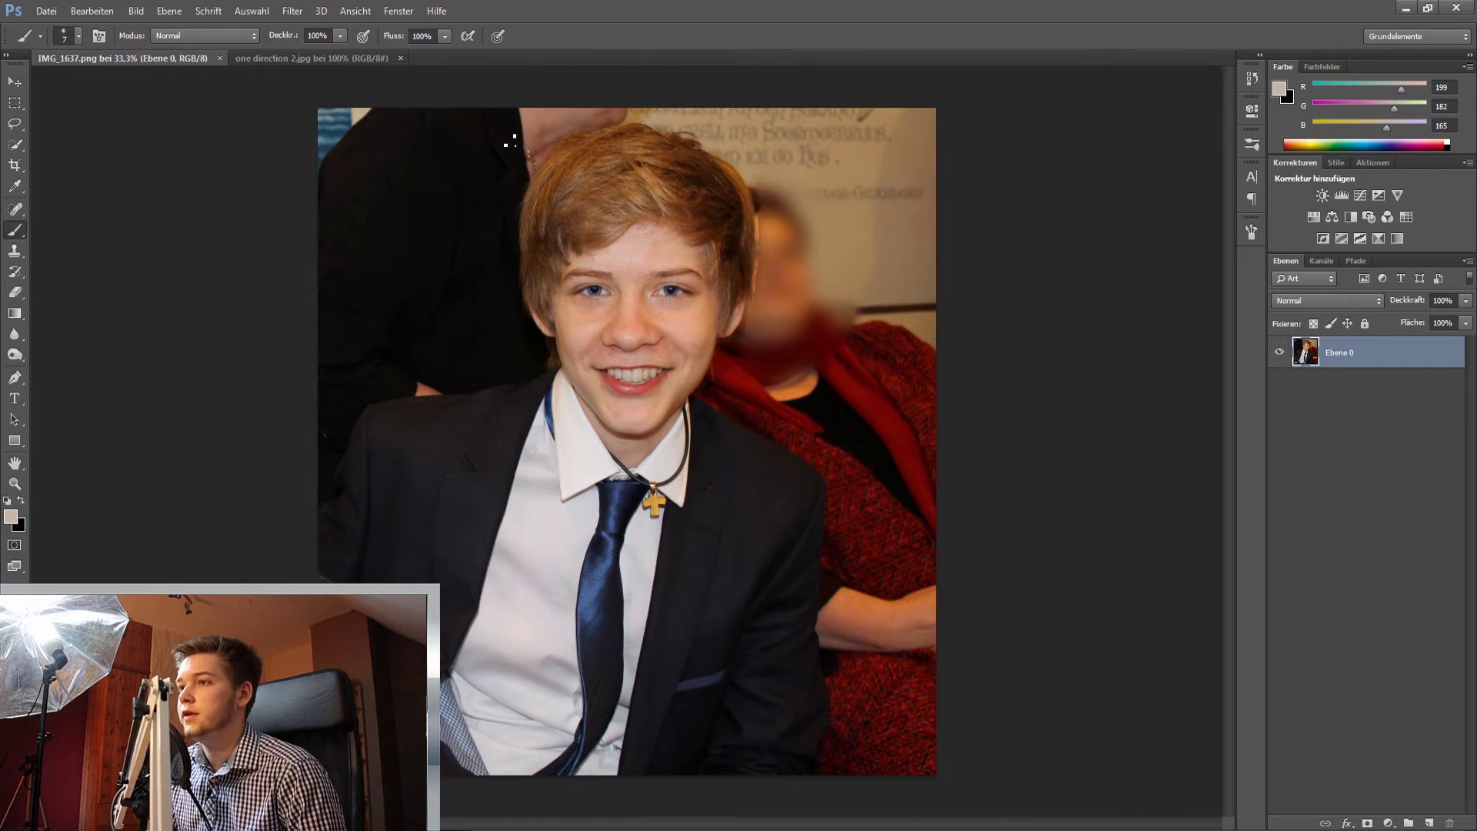
{"action": "key", "text": "m"}
{"action": "left_click_drag", "start_coordinate": [490, 116], "coordinate": [784, 481]}
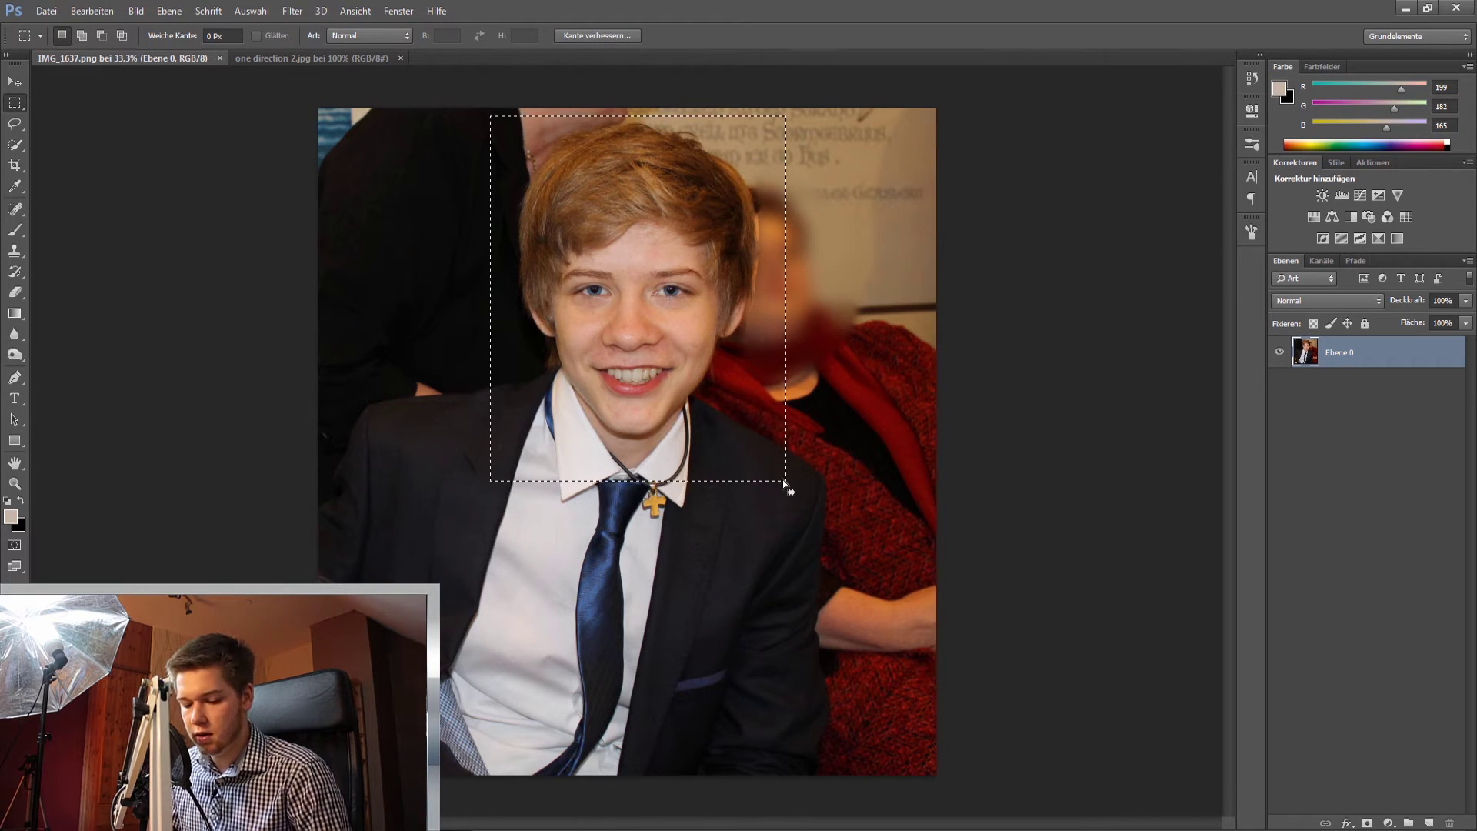
{"action": "key", "text": "ctrl+c"}
{"action": "left_click", "coordinate": [340, 57]}
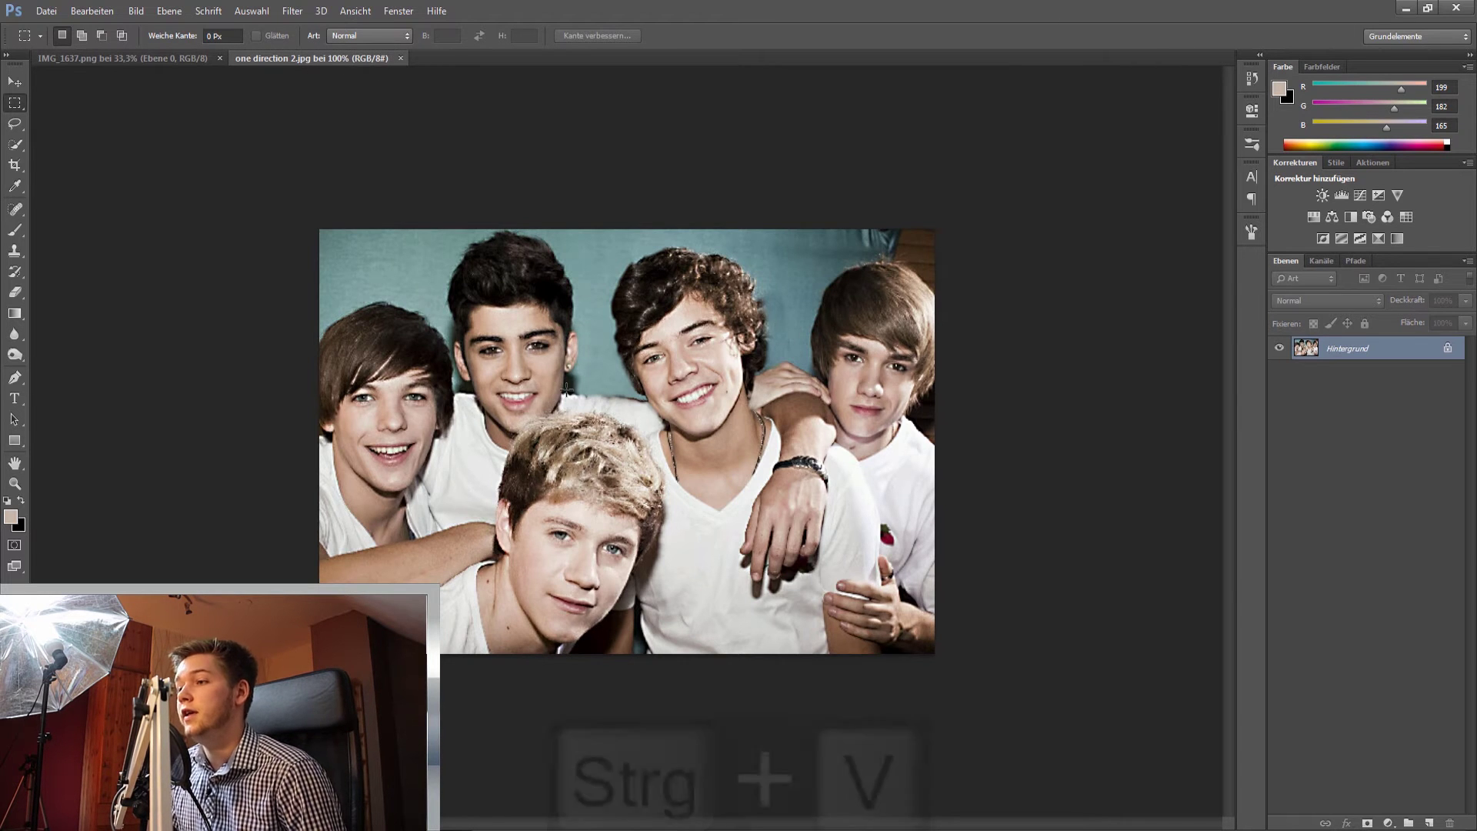
Paste the boy's head as Ebene 1, shrink it, and tilt it over the curly-haired member's head
{"action": "key", "text": "ctrl+v"}
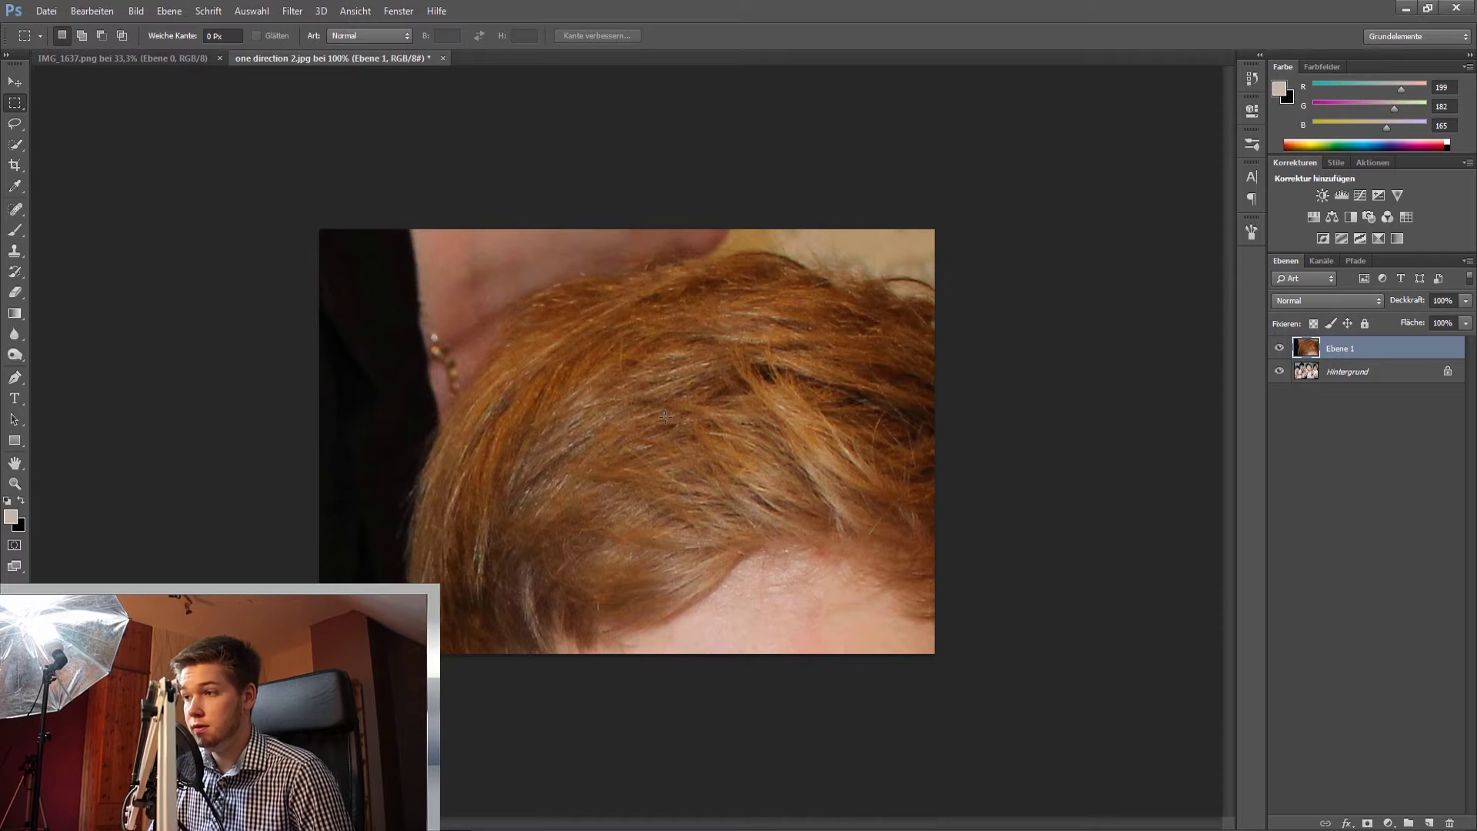
{"action": "key", "text": "ctrl+t"}
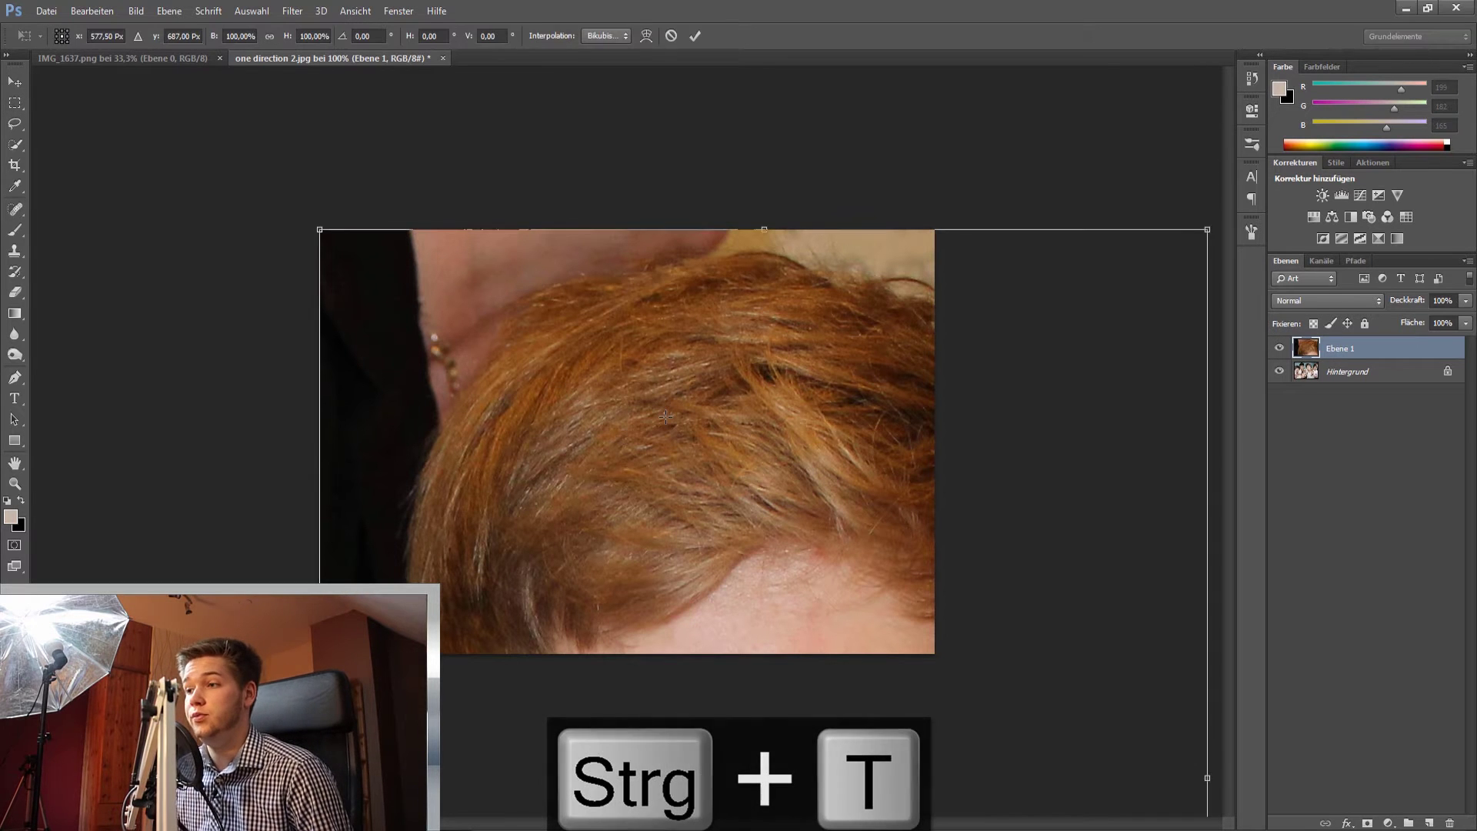
{"action": "left_click_drag", "start_coordinate": [320, 230], "coordinate": [687, 273]}
{"action": "left_click_drag", "start_coordinate": [560, 249], "coordinate": [674, 382]}
{"action": "left_click_drag", "start_coordinate": [801, 544], "coordinate": [747, 391]}
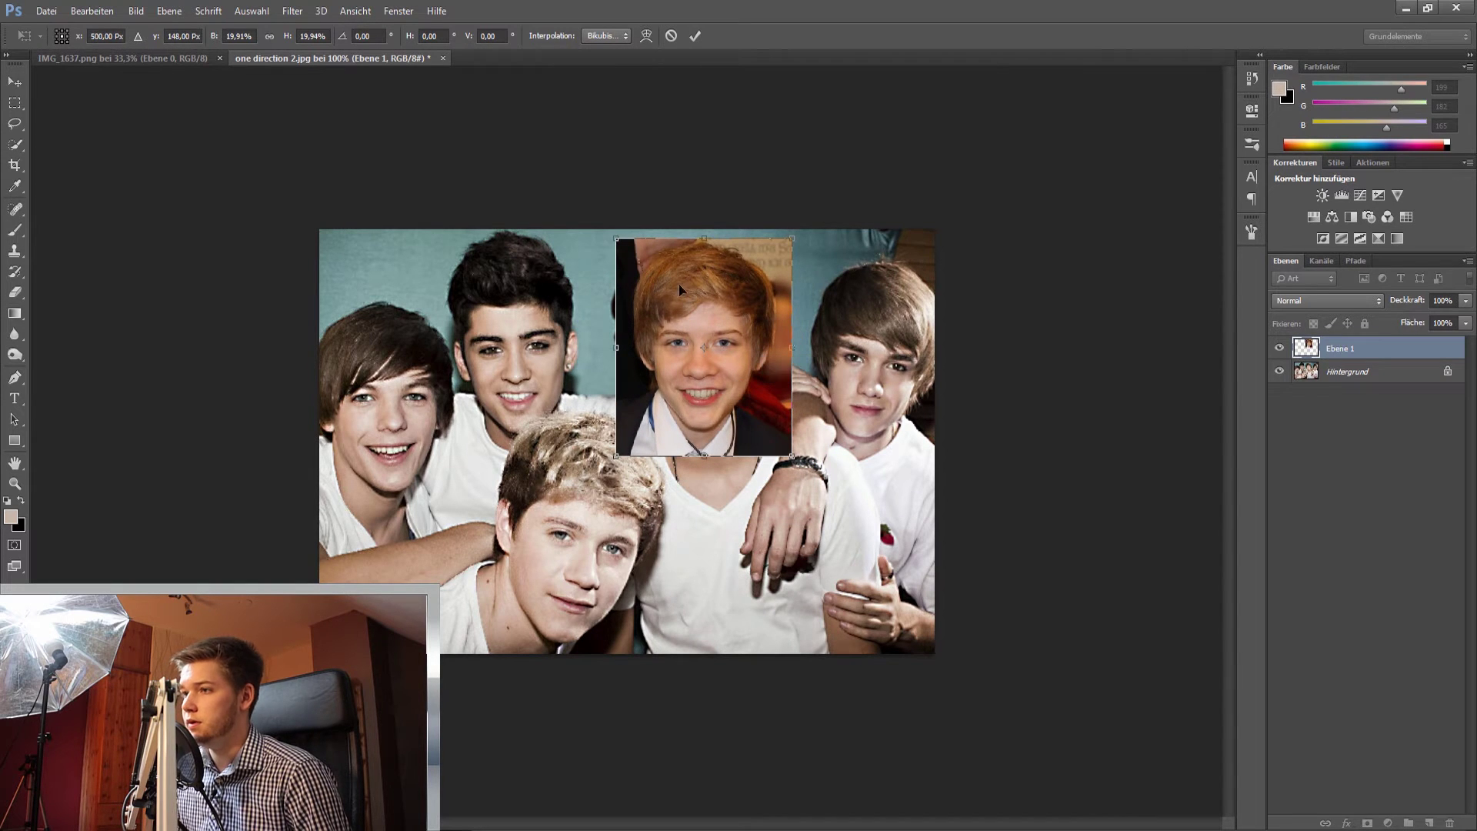
{"action": "left_click_drag", "start_coordinate": [615, 232], "coordinate": [623, 241]}
{"action": "left_click_drag", "start_coordinate": [798, 505], "coordinate": [825, 471]}
{"action": "key", "text": "Return"}
{"action": "scroll", "coordinate": [760, 387], "scroll_direction": "up", "scroll_amount": 5}
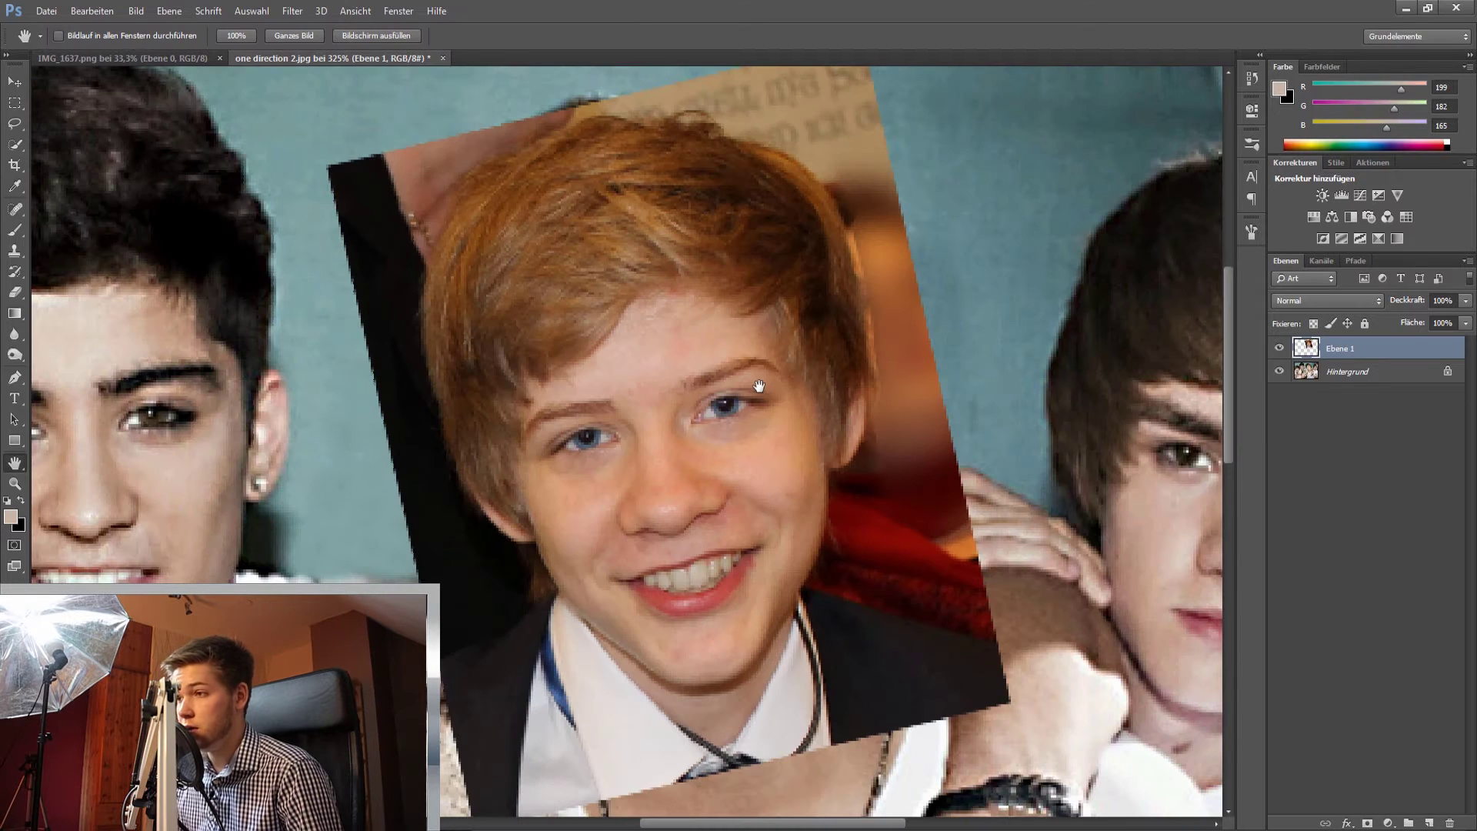
Trace a pen path from the jawline up the right cheek and across the top of the hair
{"action": "key", "text": "p"}
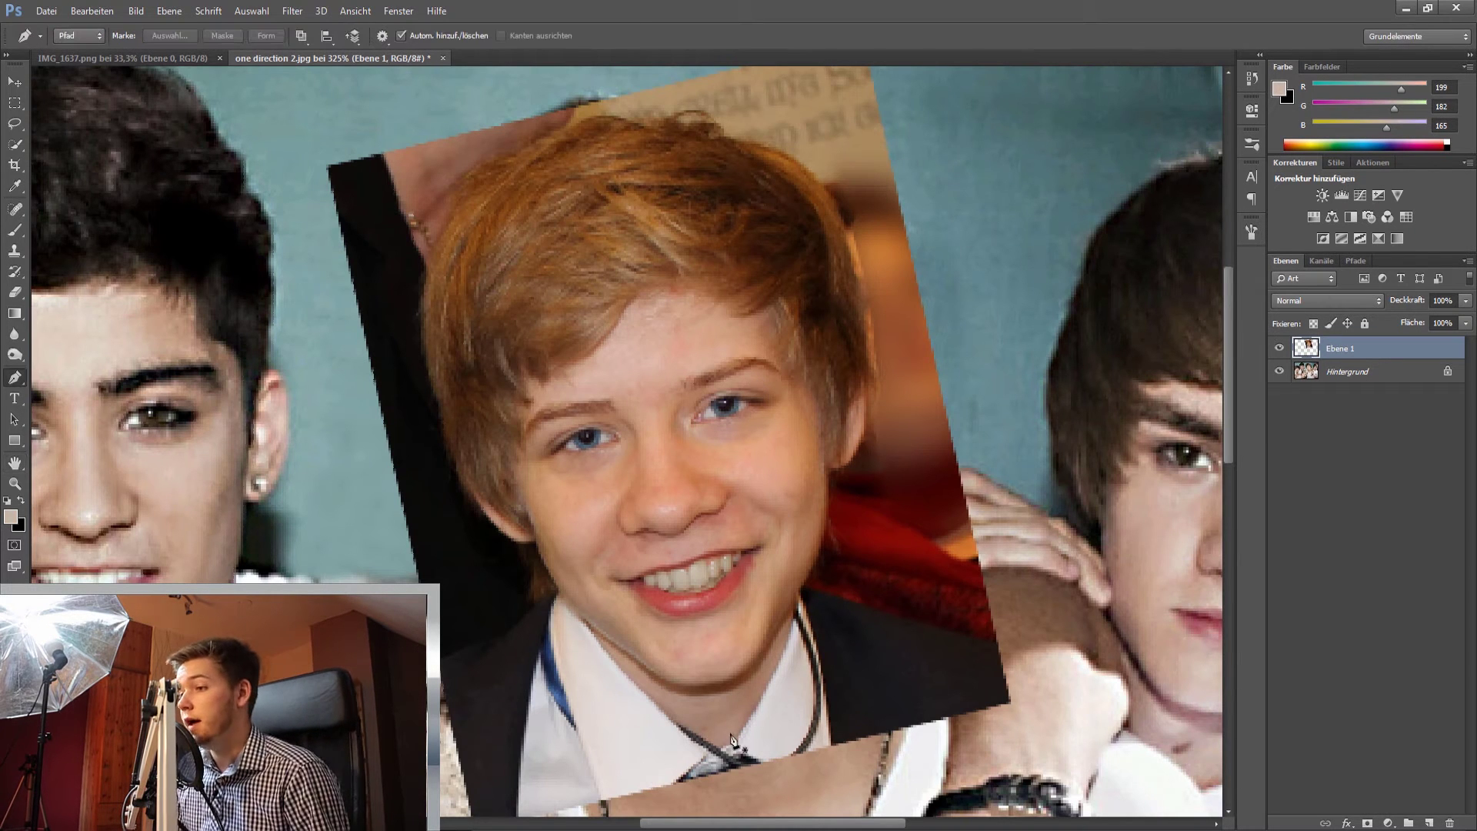
{"action": "left_click", "coordinate": [769, 674]}
{"action": "left_click", "coordinate": [799, 591]}
{"action": "left_click", "coordinate": [822, 546]}
{"action": "left_click", "coordinate": [829, 473]}
{"action": "left_click", "coordinate": [851, 463]}
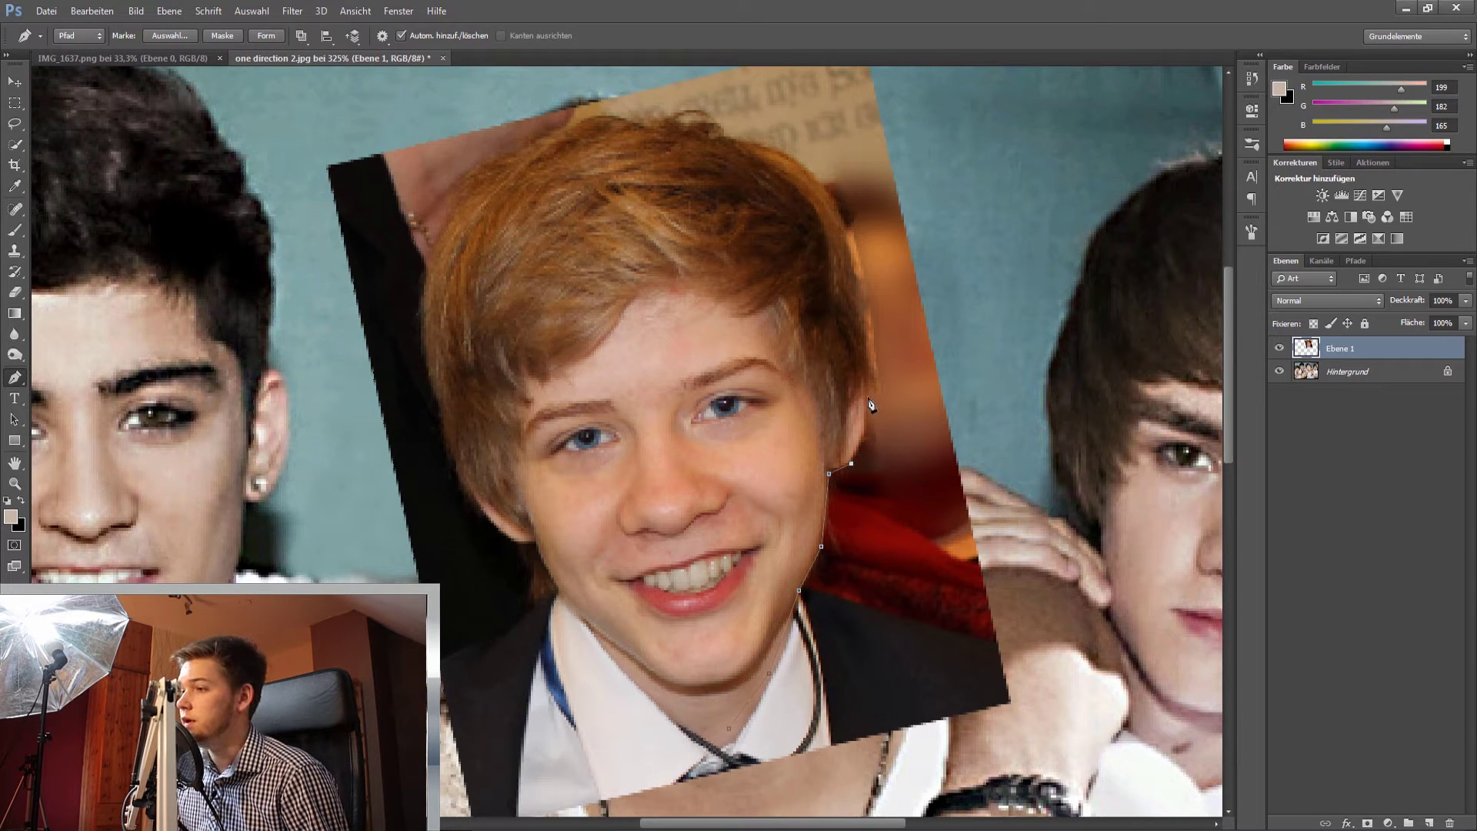
{"action": "left_click", "coordinate": [865, 297]}
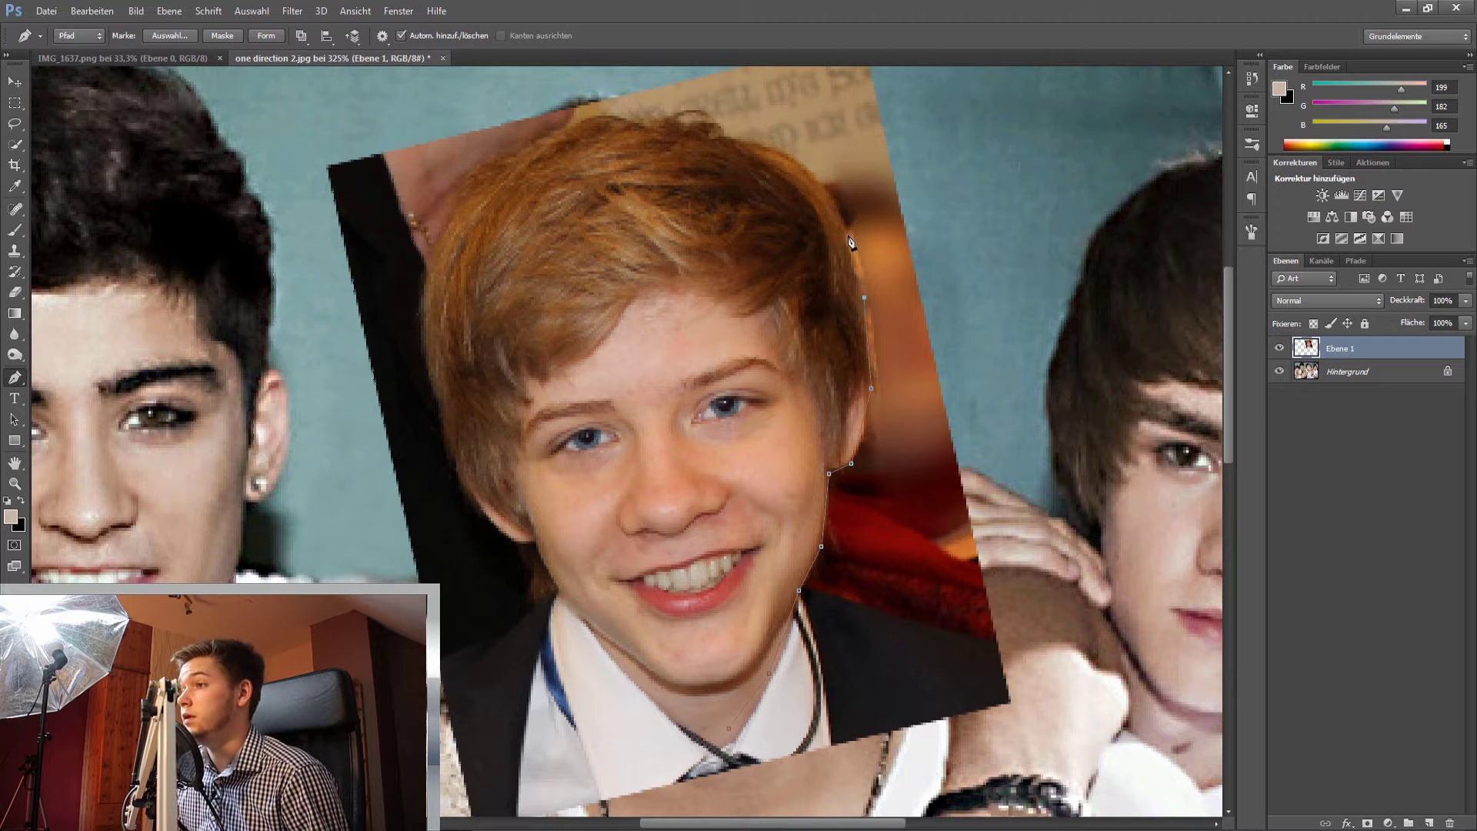
{"action": "left_click", "coordinate": [829, 196]}
{"action": "left_click", "coordinate": [765, 144]}
{"action": "left_click", "coordinate": [588, 118]}
Continue the path down the hair's left side and around the chin, then load it as a selection
{"action": "left_click", "coordinate": [524, 150]}
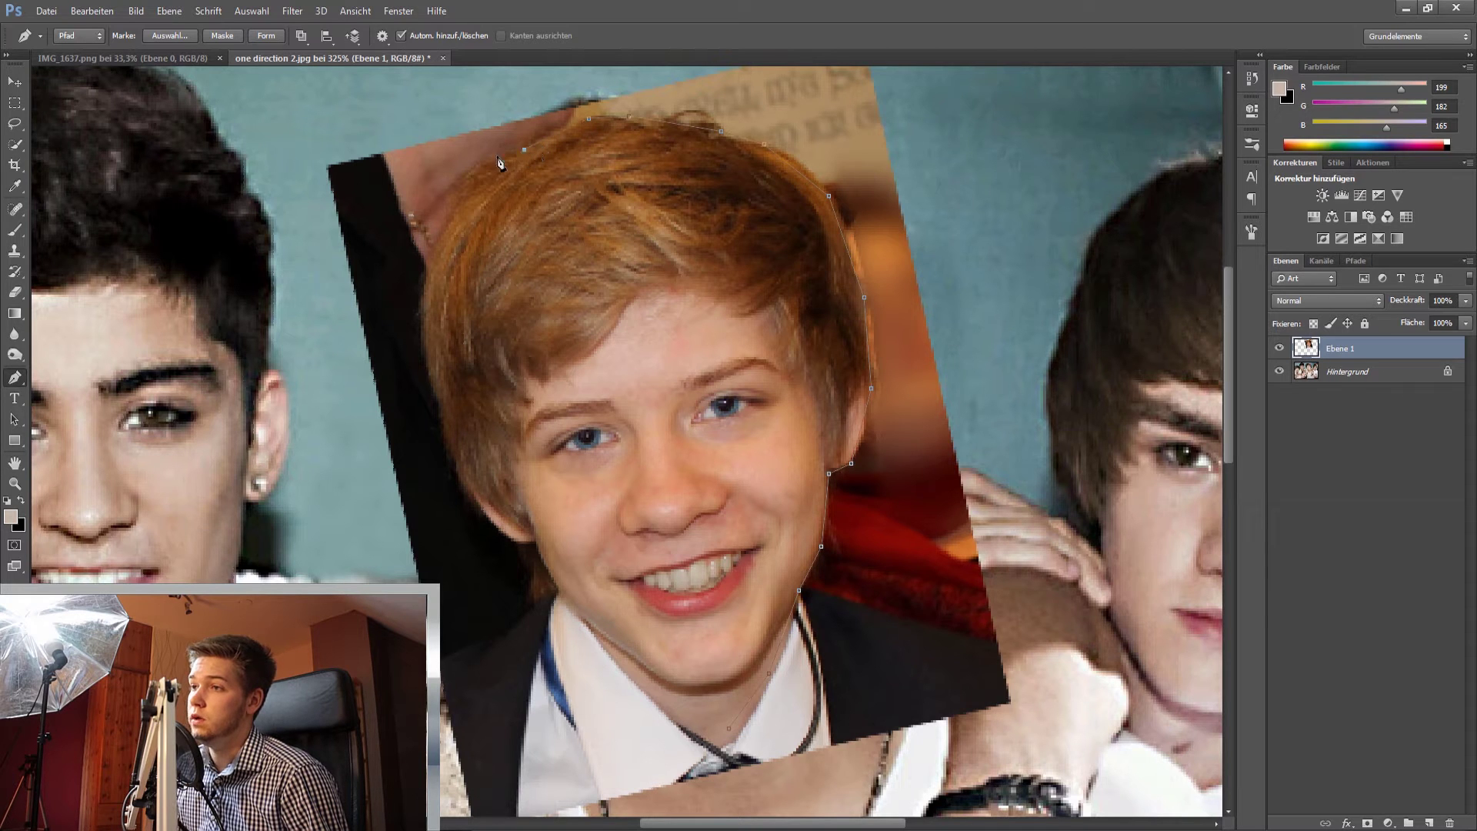
{"action": "left_click", "coordinate": [447, 223]}
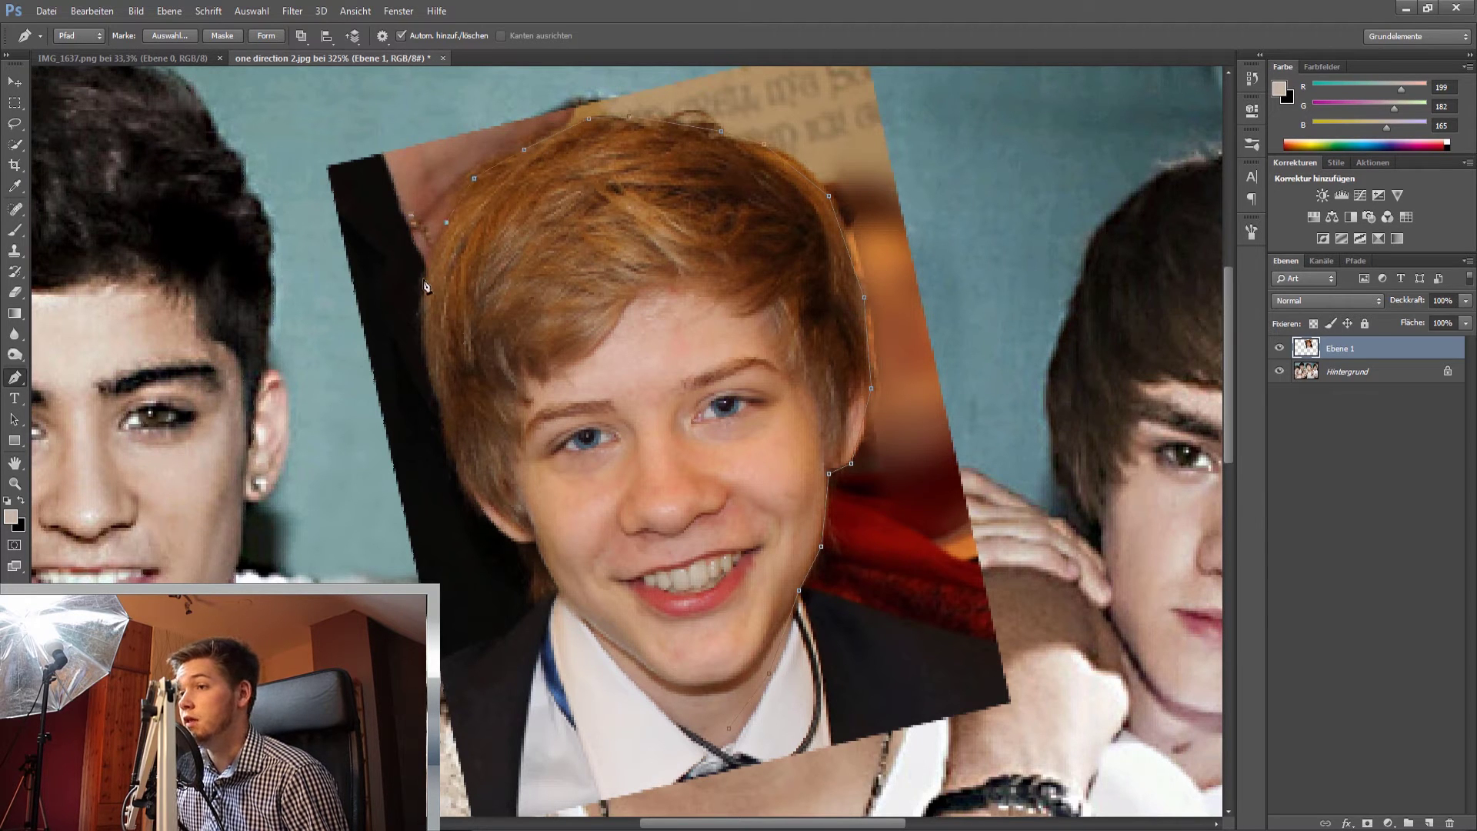
{"action": "left_click", "coordinate": [424, 285]}
{"action": "left_click", "coordinate": [441, 406]}
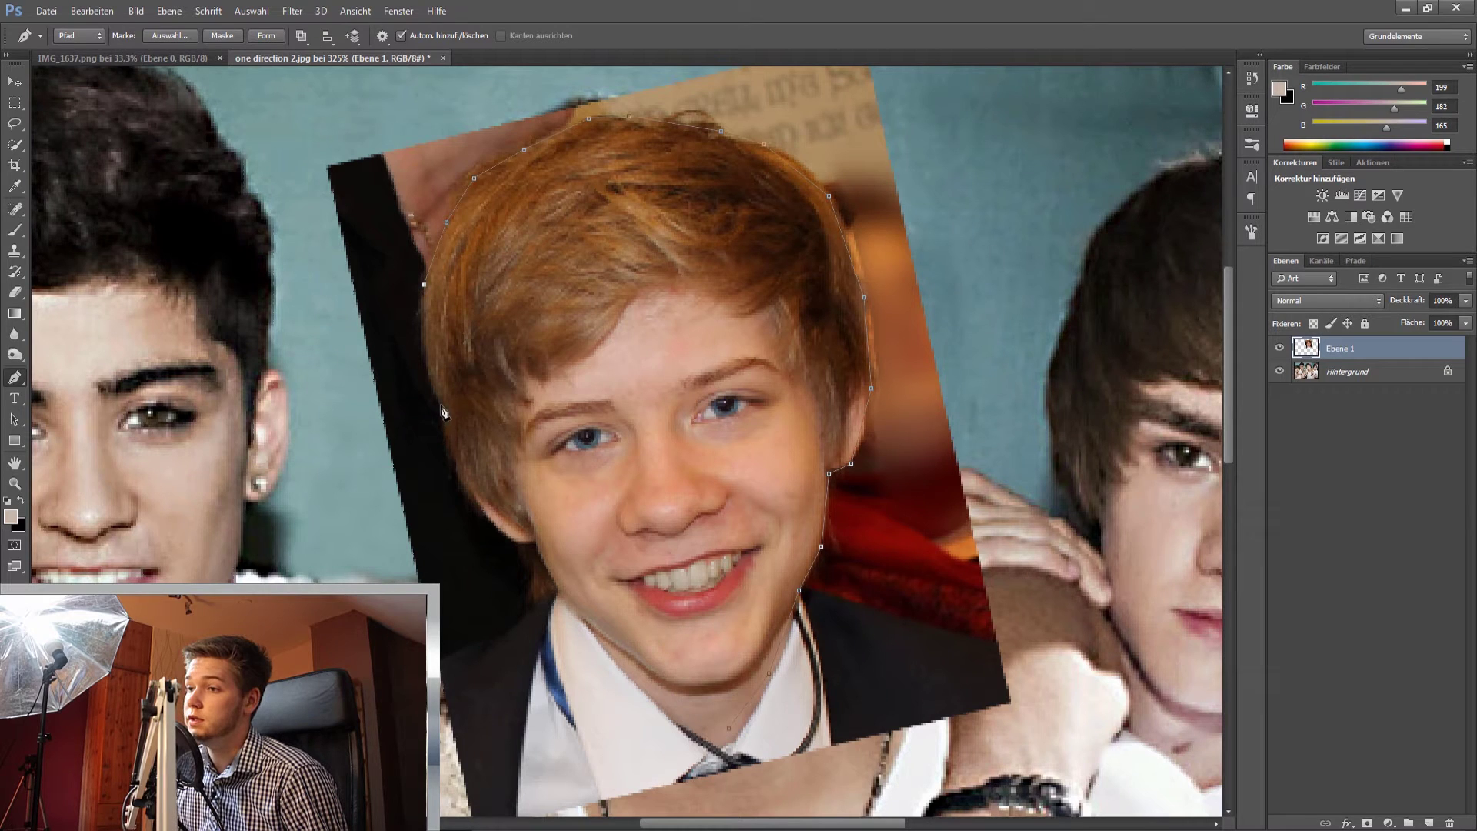
{"action": "left_click", "coordinate": [466, 489]}
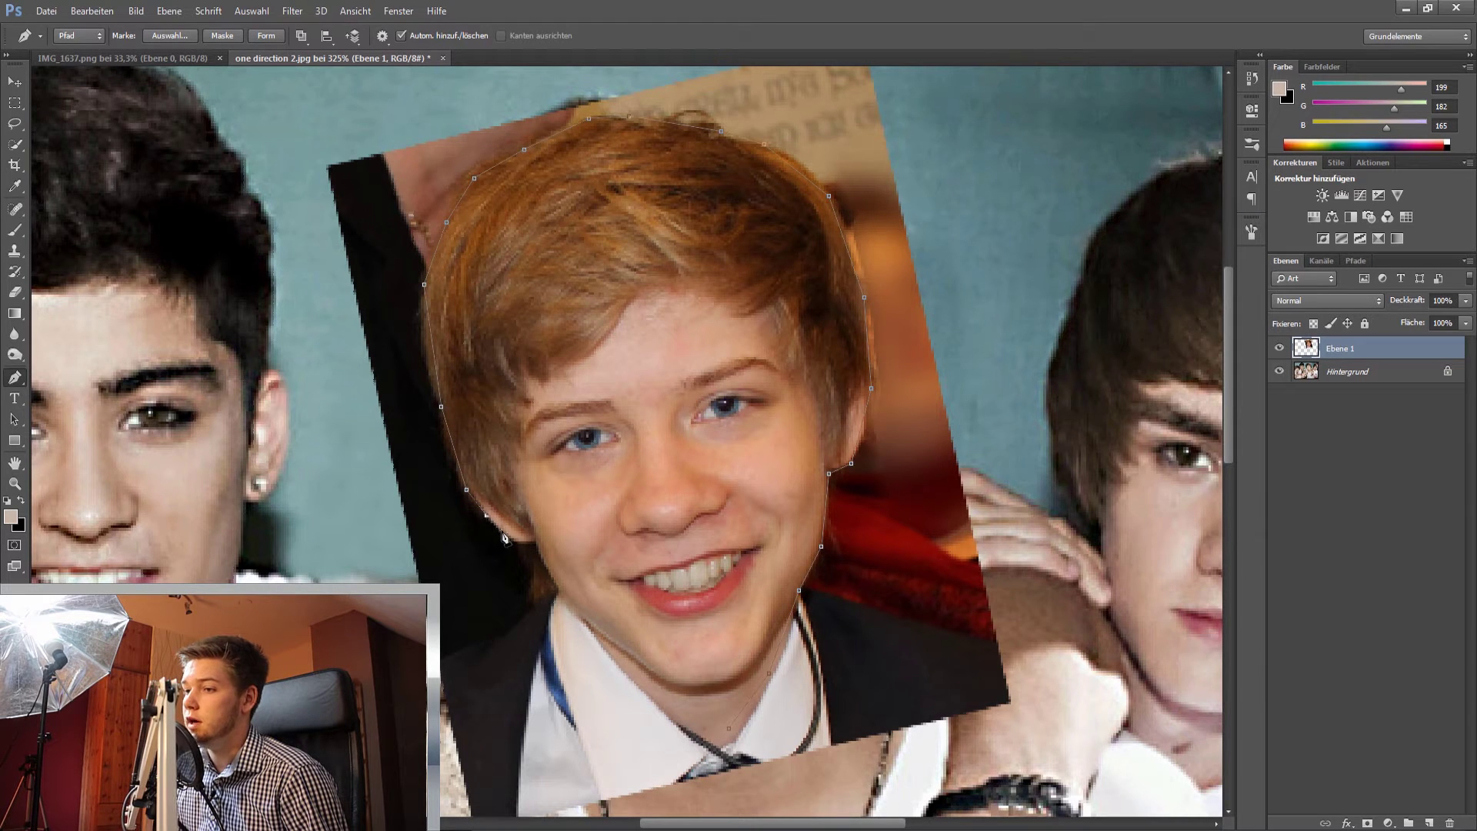
{"action": "left_click", "coordinate": [504, 534]}
{"action": "left_click", "coordinate": [534, 538]}
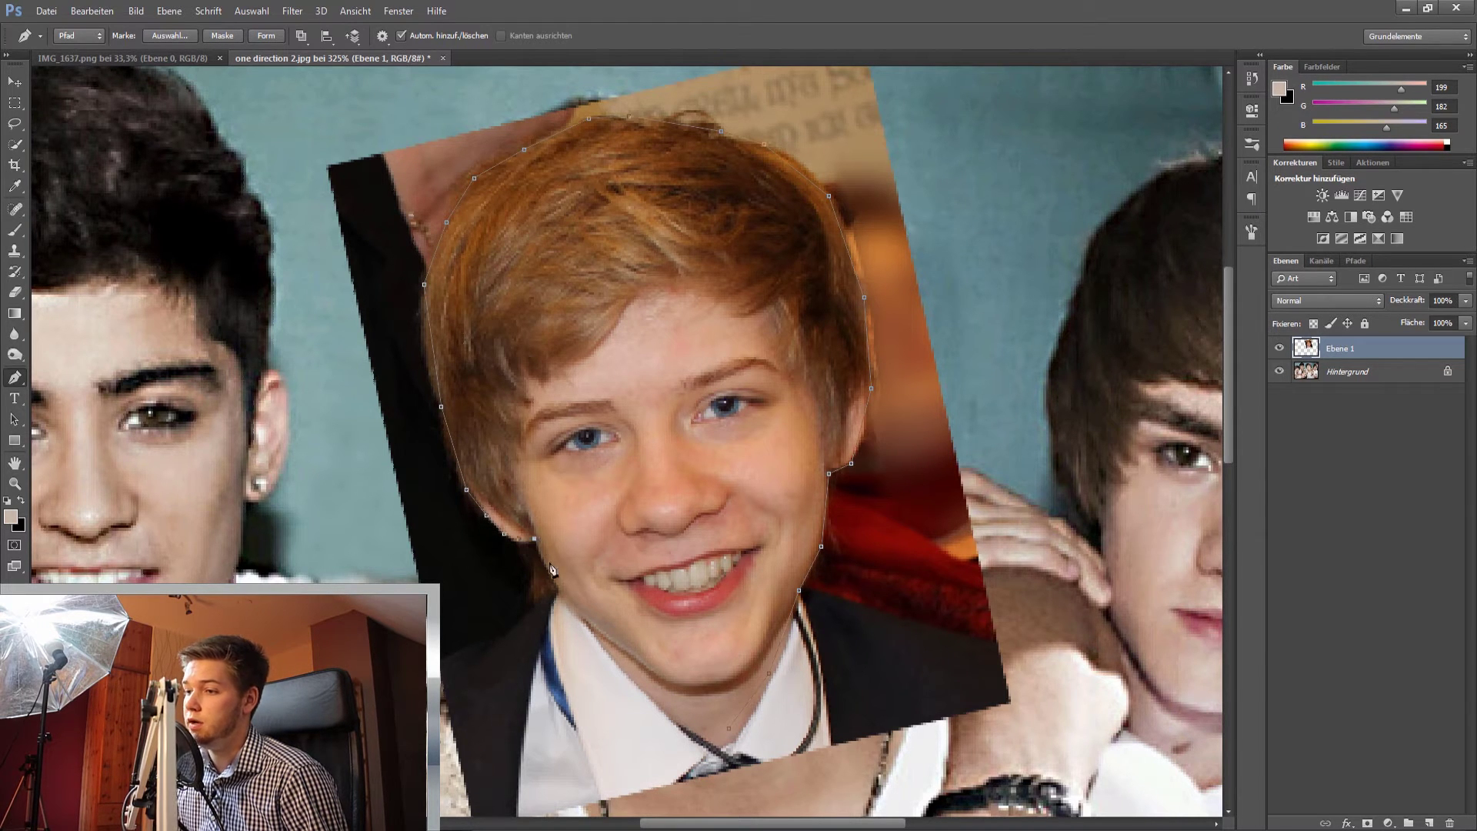
{"action": "left_click", "coordinate": [610, 636]}
{"action": "left_click", "coordinate": [646, 680]}
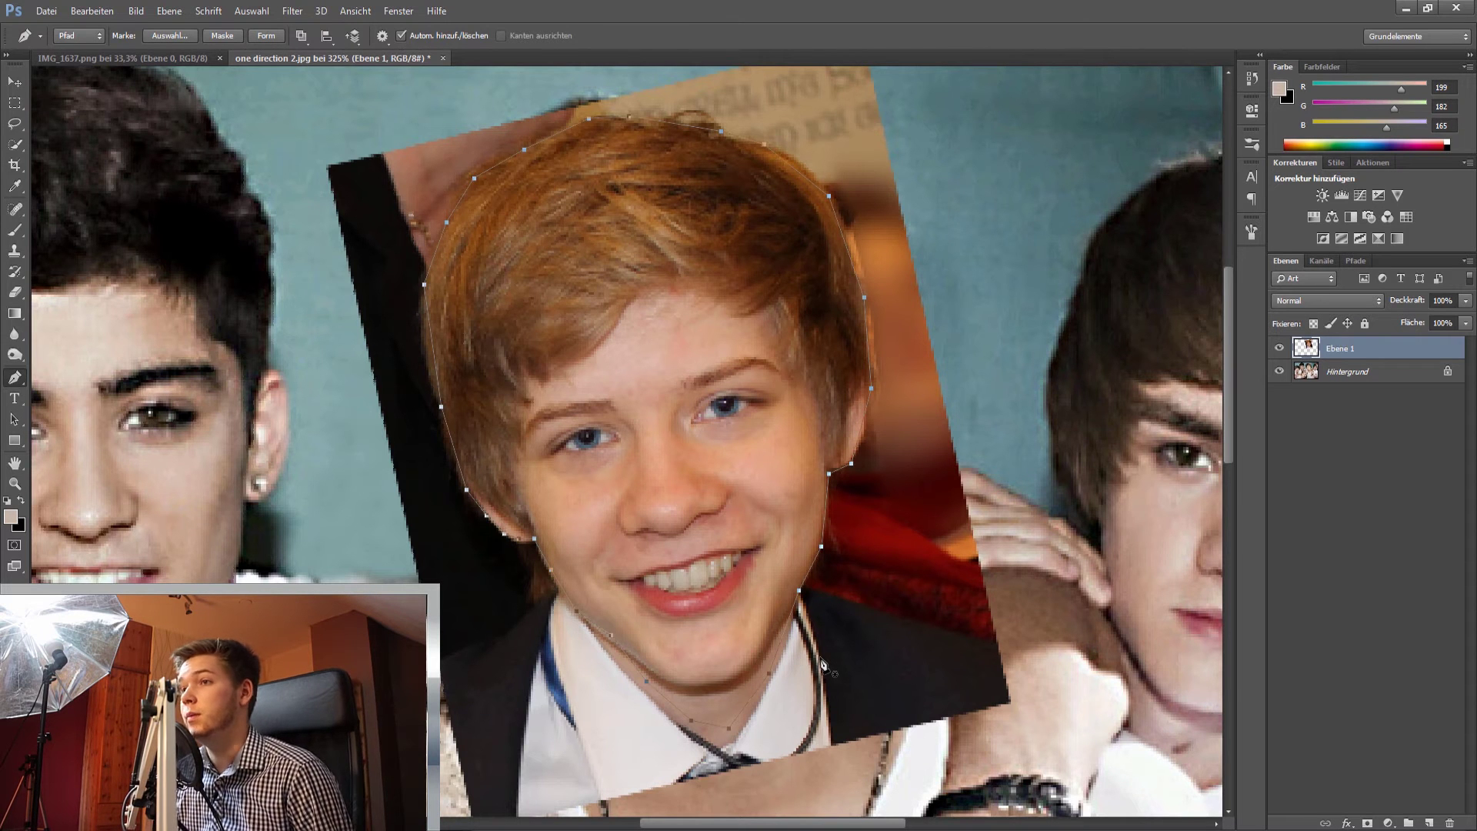
{"action": "key", "text": "ctrl+Return"}
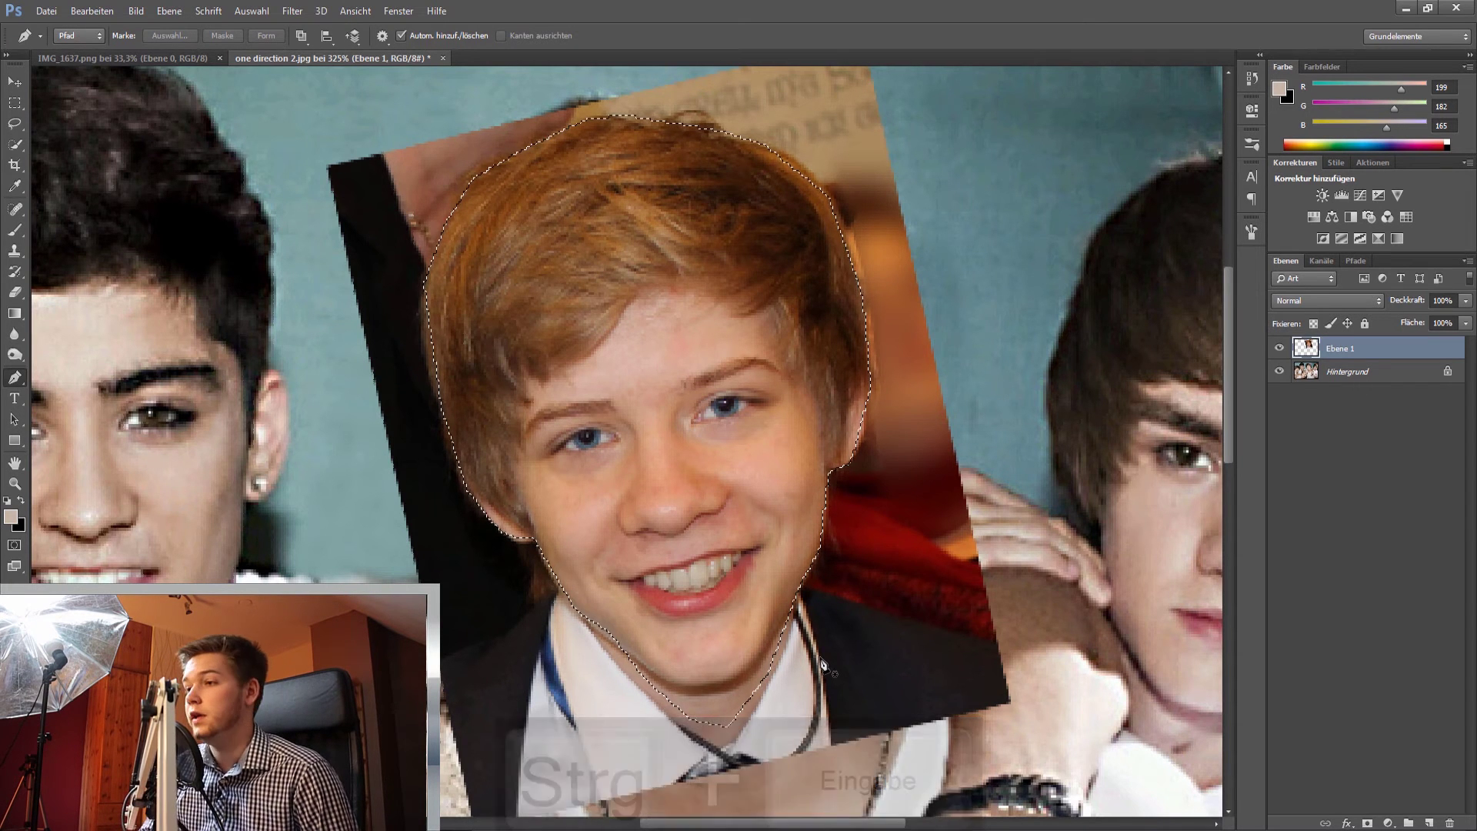
Refine the head selection's edge with Abrunden 11 and a 1 px Weiche Kante
{"action": "key", "text": "alt+ctrl+r"}
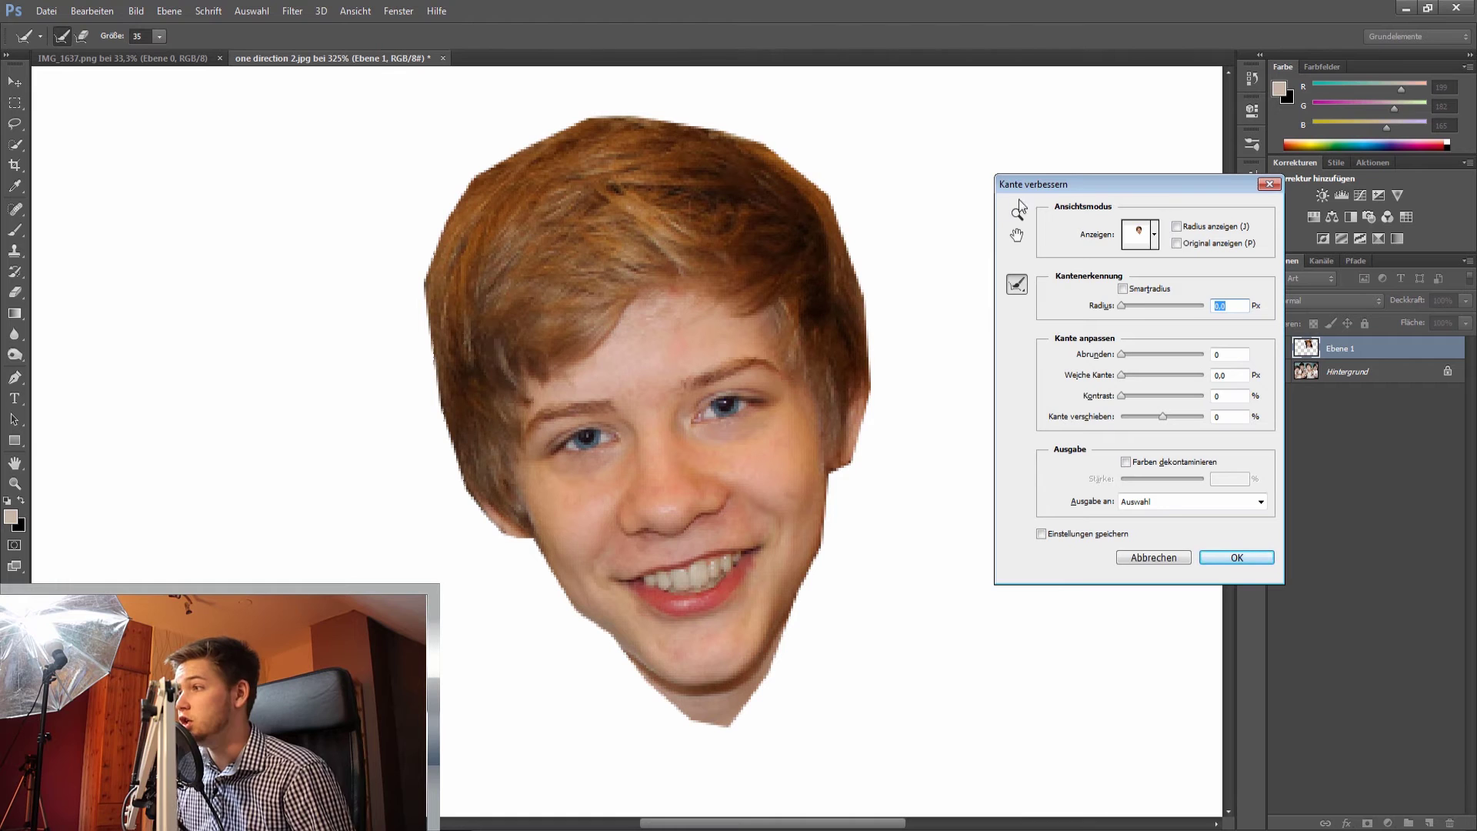
{"action": "left_click_drag", "start_coordinate": [1048, 186], "coordinate": [1005, 149]}
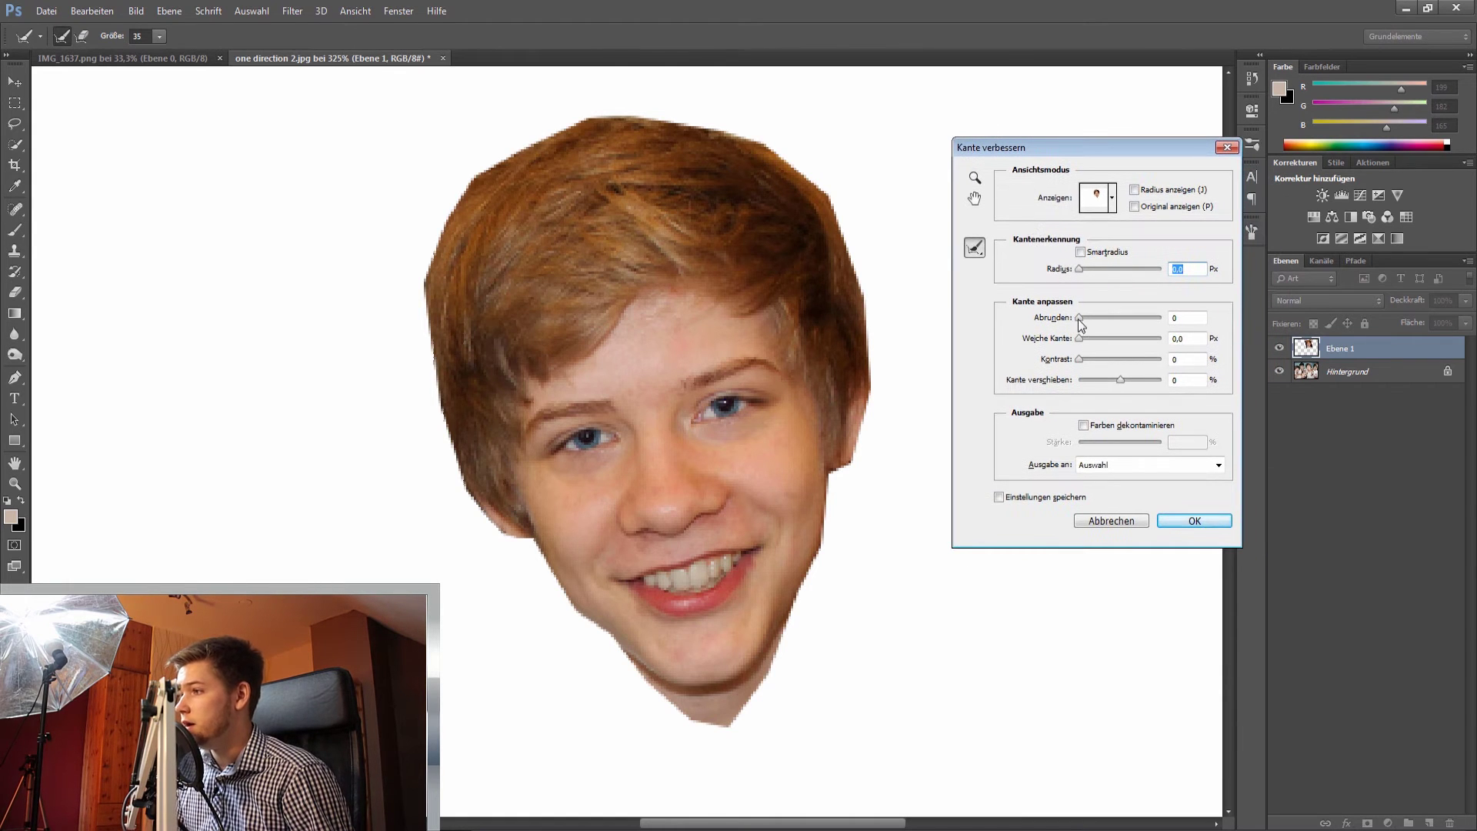
{"action": "left_click_drag", "start_coordinate": [1081, 317], "coordinate": [1084, 339]}
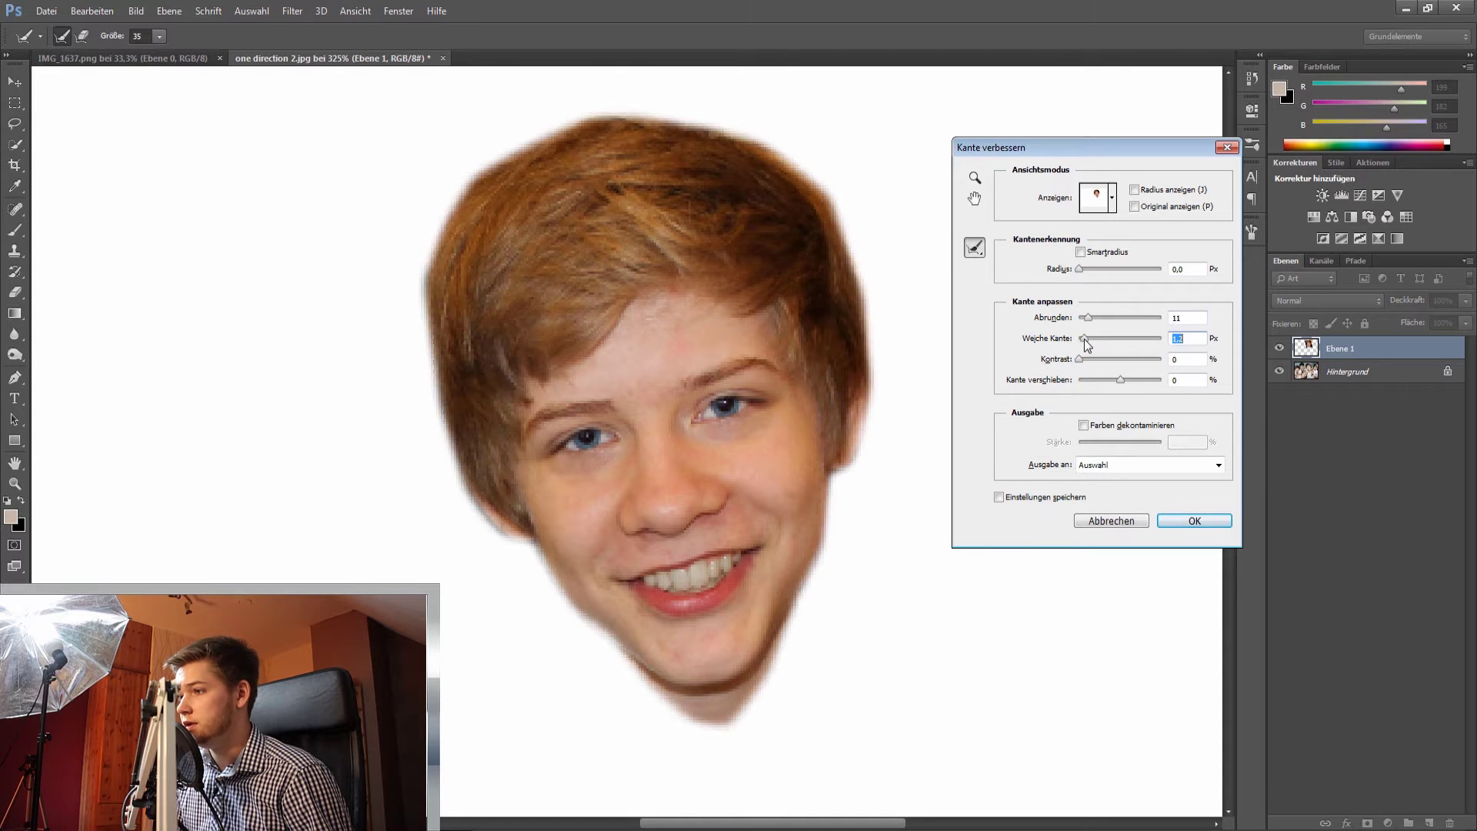
{"action": "type", "text": "1"}
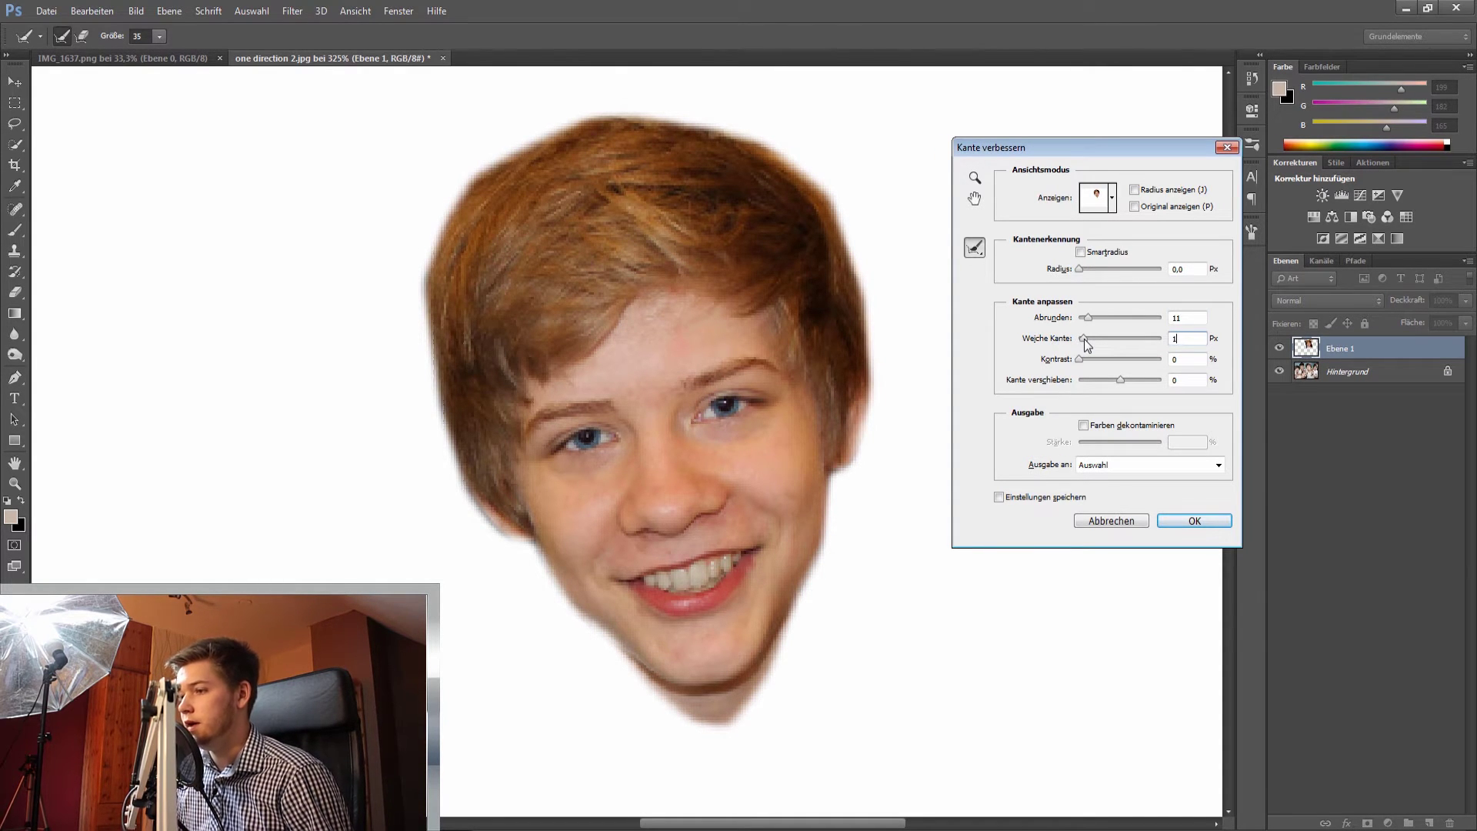
{"action": "key", "text": "Return"}
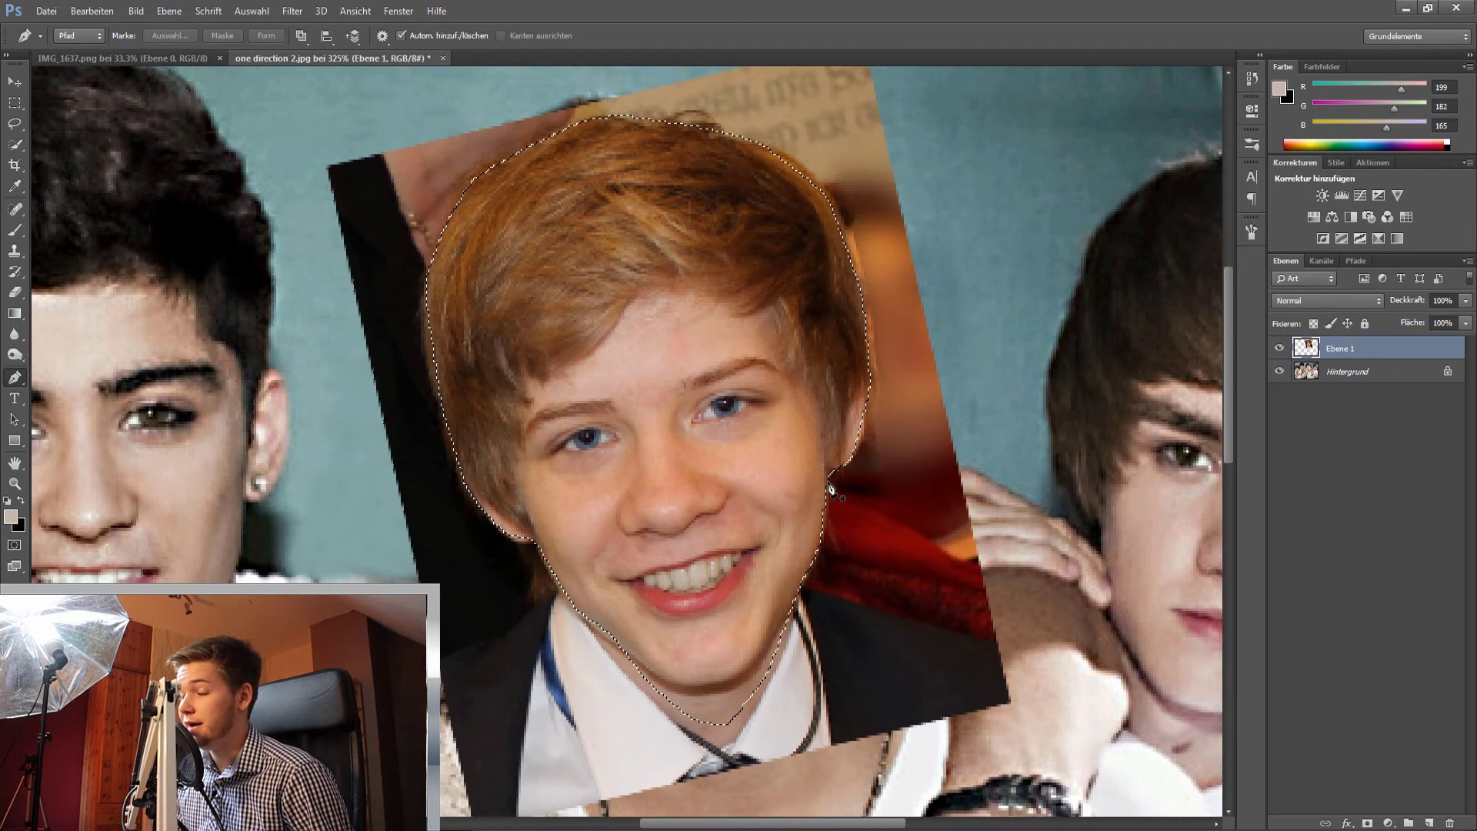
Mask Ebene 1 to the face selection and zoom out to see more of the group
{"action": "left_click", "coordinate": [1368, 823]}
{"action": "key", "text": "z"}
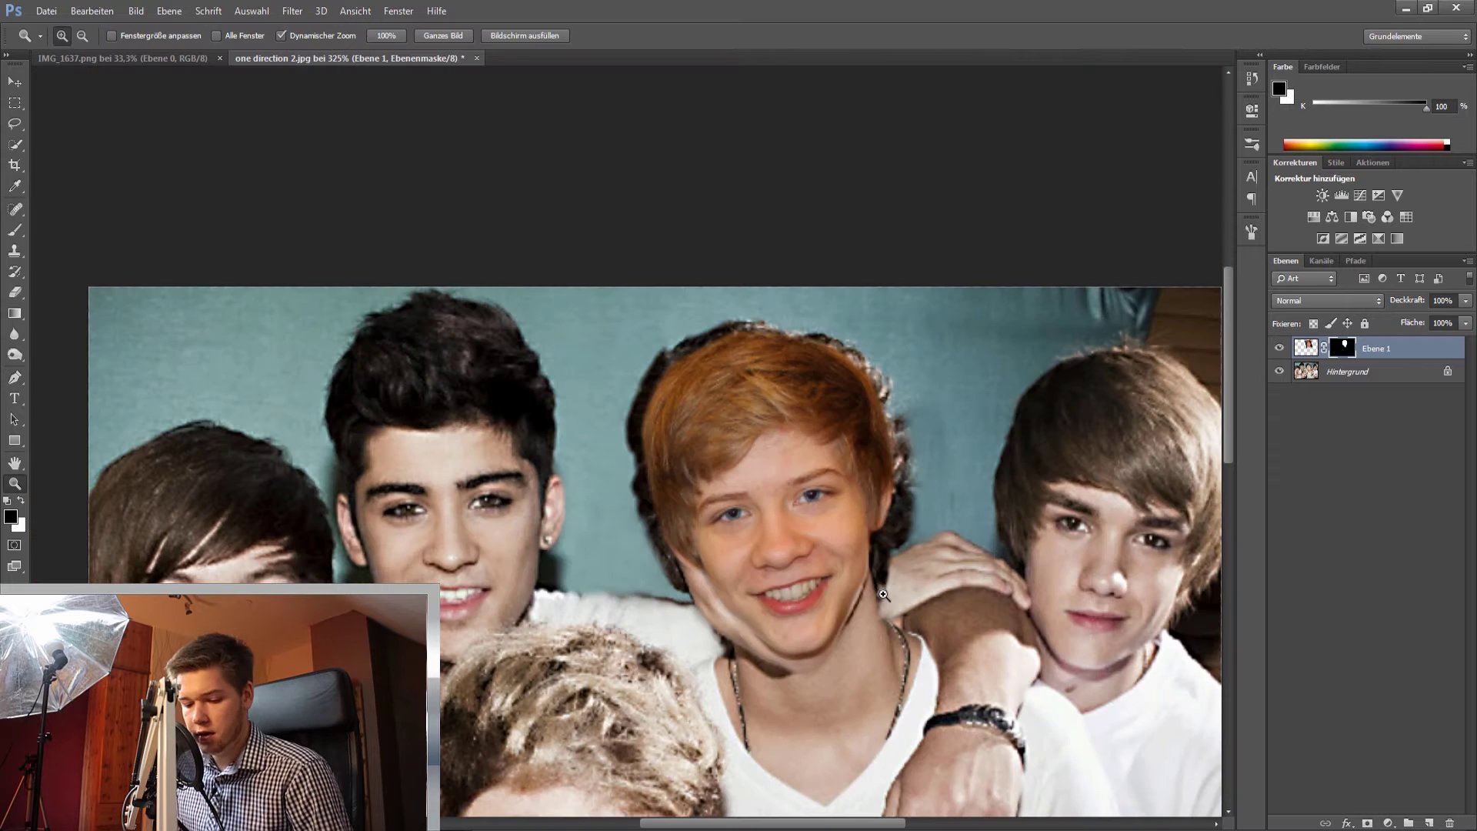
{"action": "left_click_drag", "start_coordinate": [923, 598], "coordinate": [883, 594]}
Enlarge the face to about 110%, shift it right and rotate it -1.37°, then zoom in
{"action": "key", "text": "ctrl+t"}
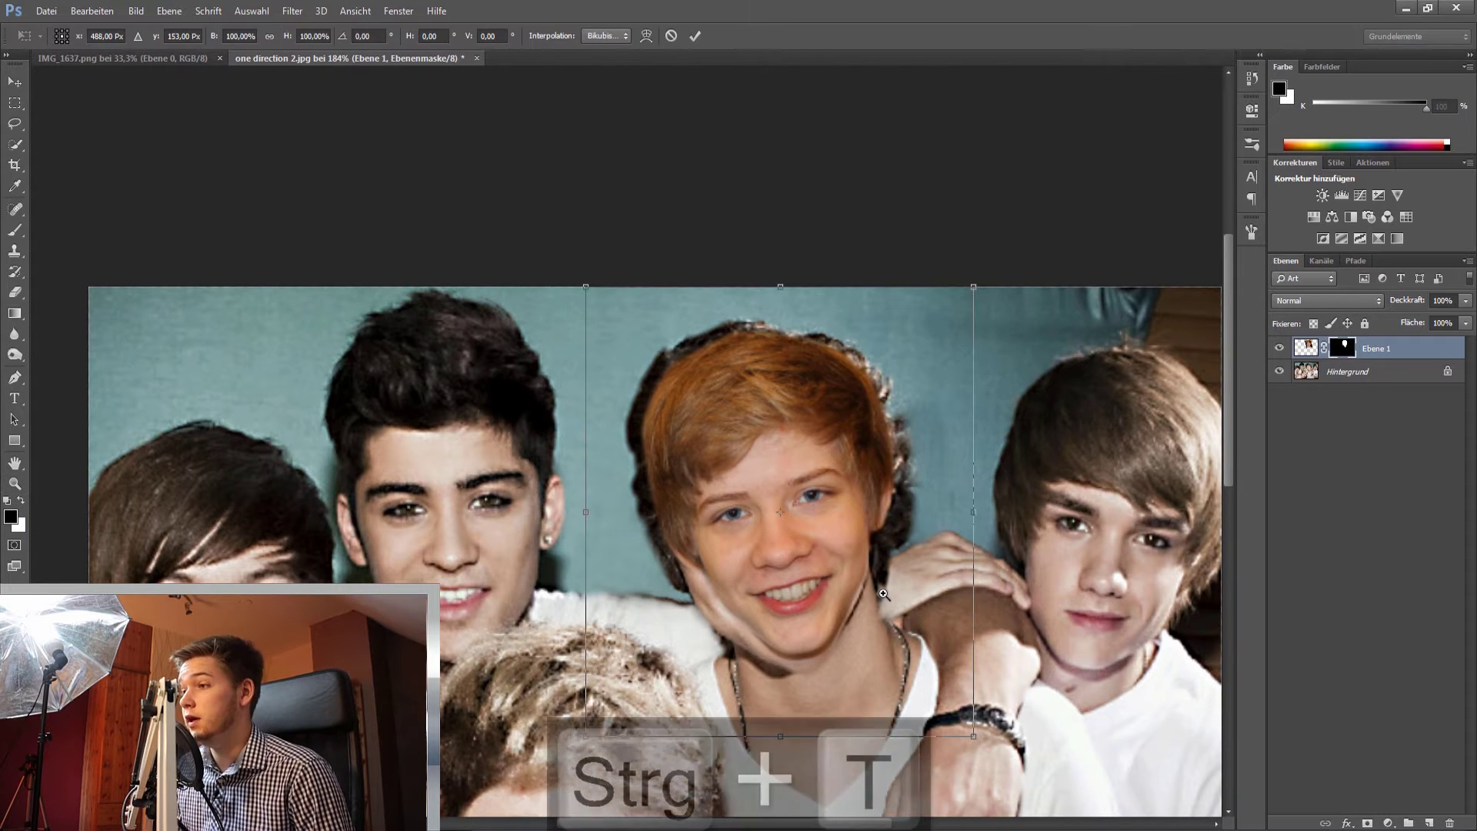
{"action": "left_click_drag", "start_coordinate": [797, 594], "coordinate": [791, 620]}
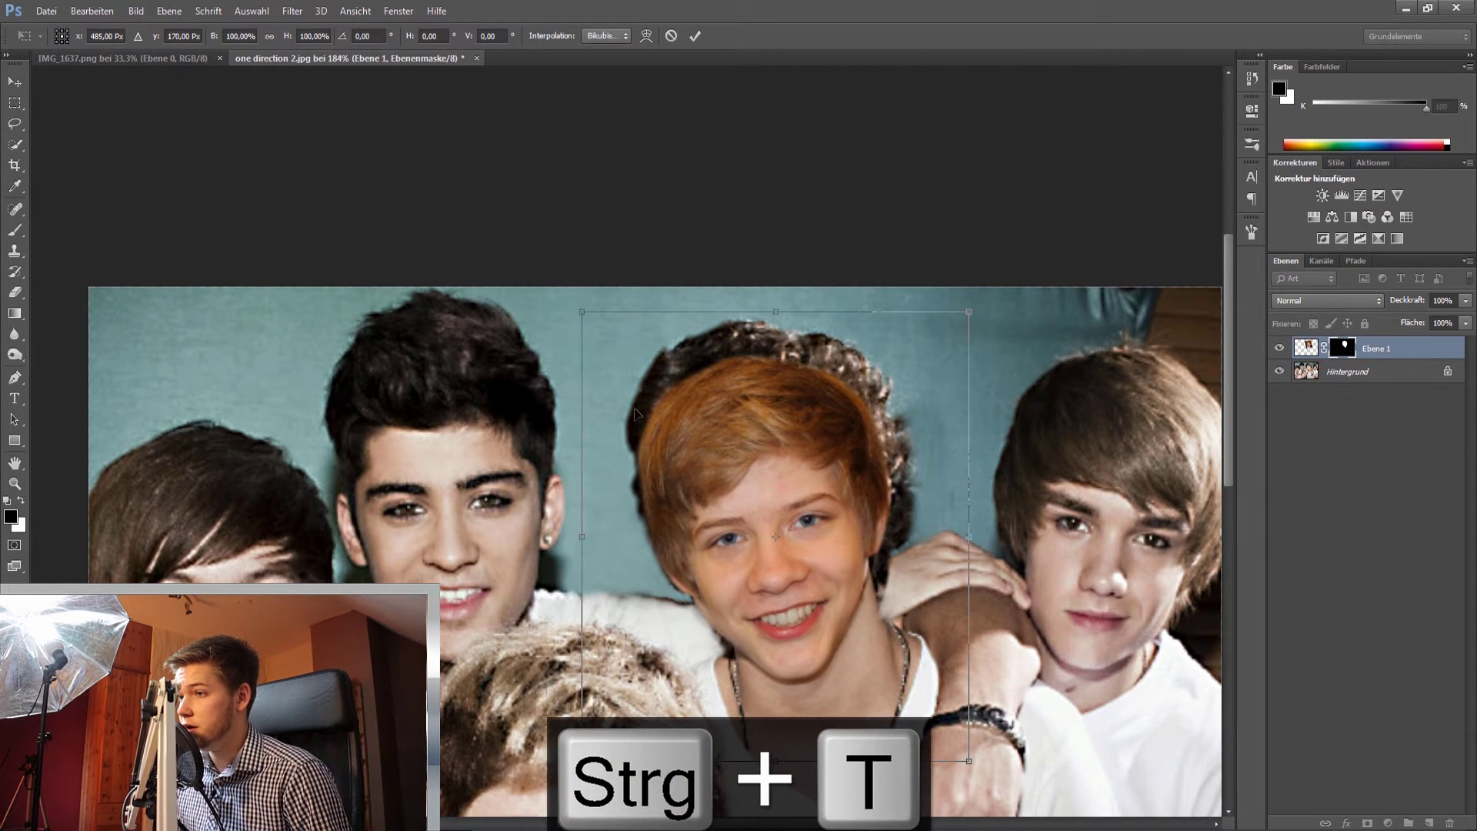
{"action": "left_click_drag", "start_coordinate": [577, 308], "coordinate": [546, 263]}
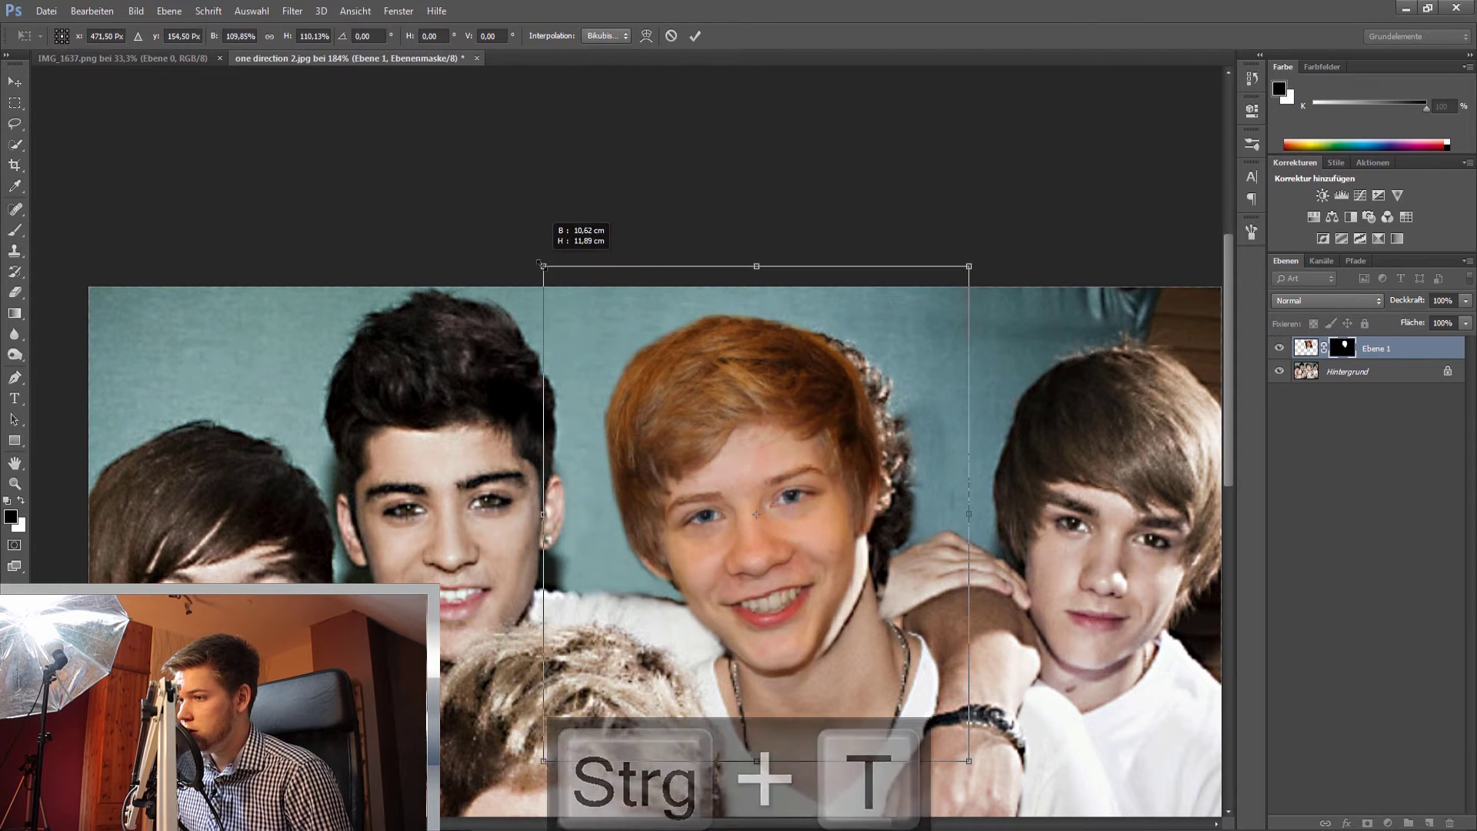
{"action": "mouse_move", "coordinate": [813, 610]}
{"action": "left_mouse_down"}
{"action": "mouse_move", "coordinate": [845, 613]}
{"action": "mouse_move", "coordinate": [837, 627]}
{"action": "left_mouse_up"}
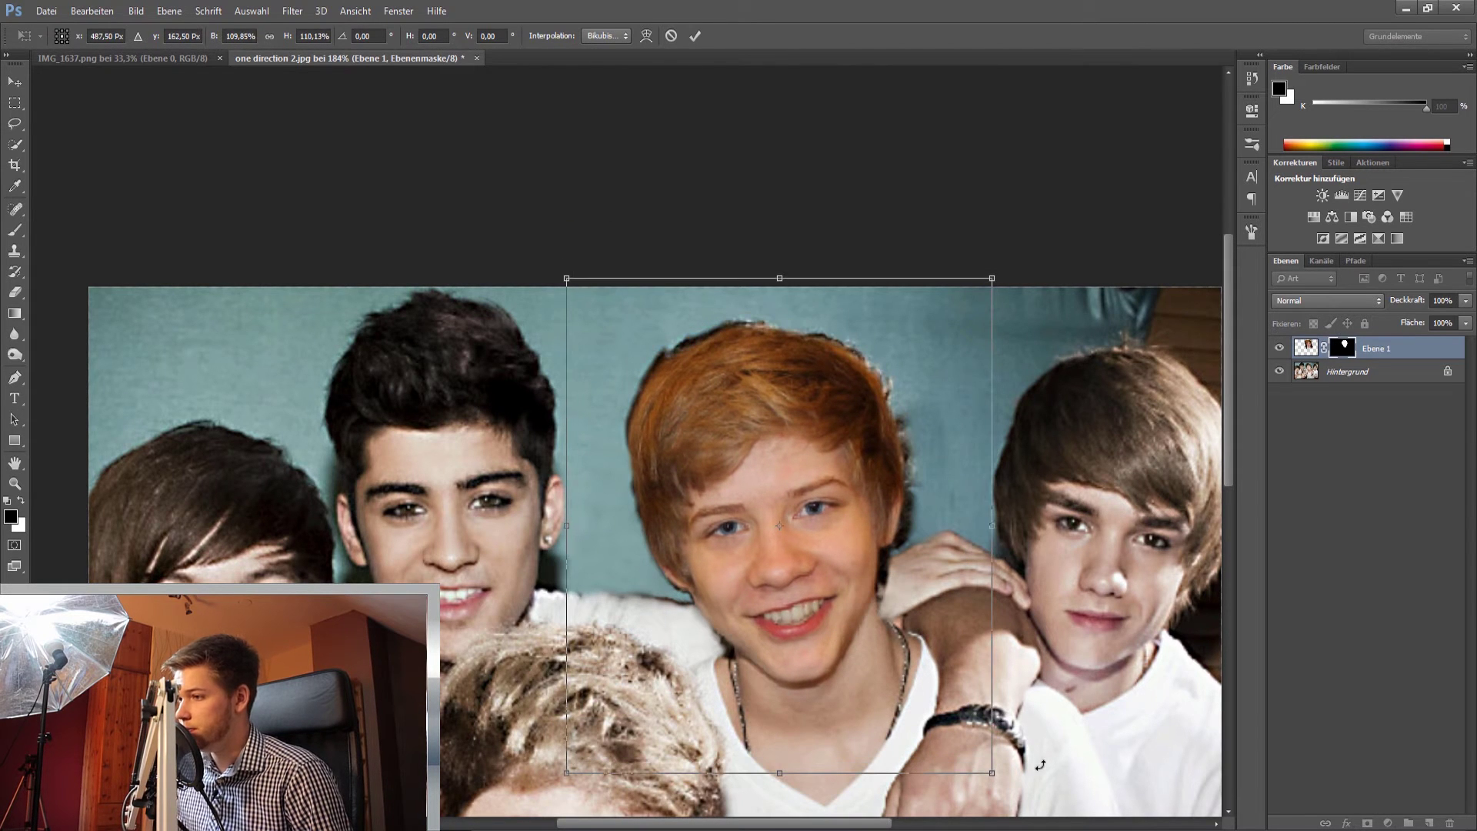
{"action": "left_click_drag", "start_coordinate": [1055, 753], "coordinate": [1059, 747]}
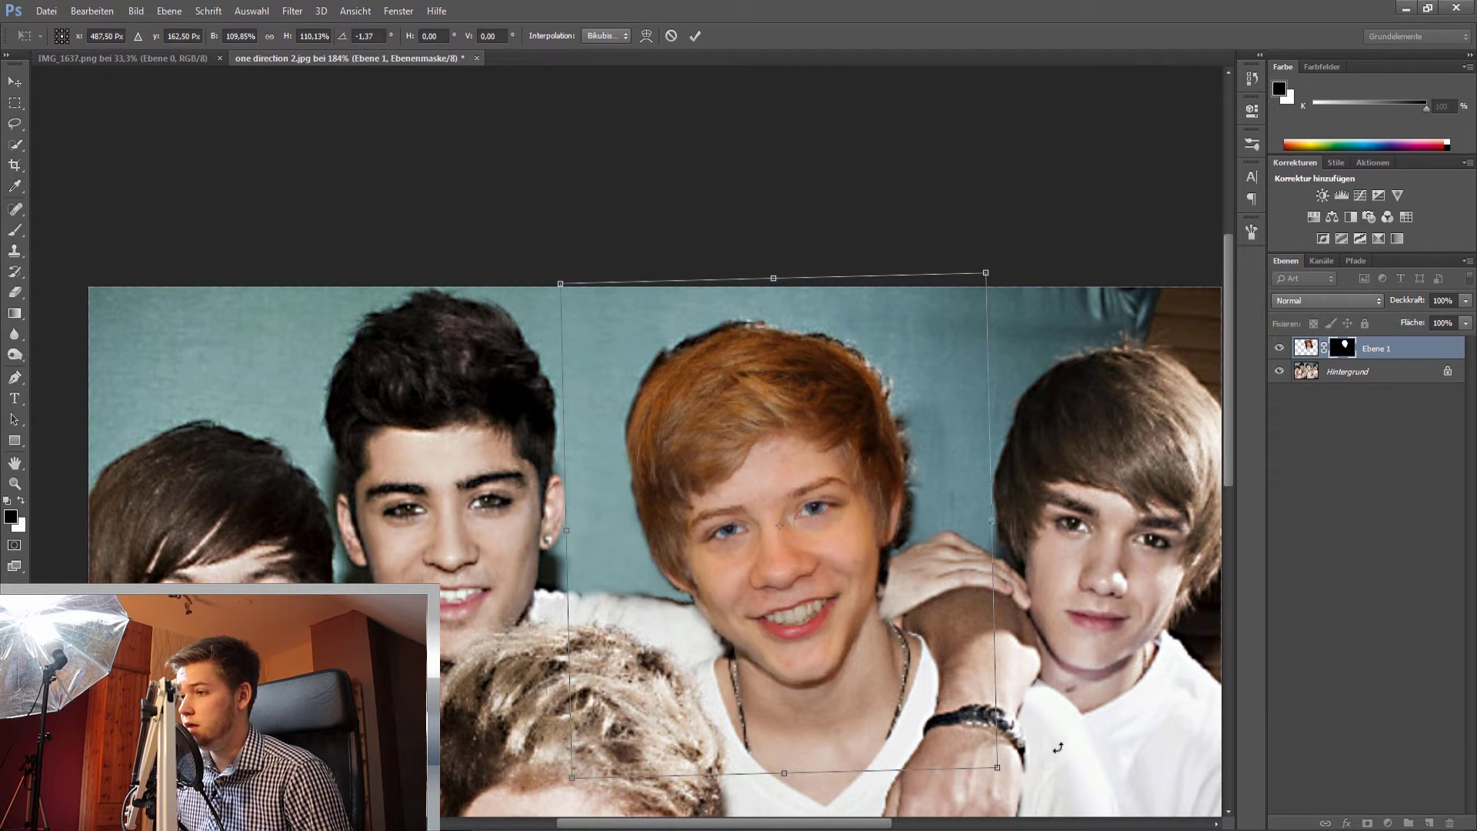
{"action": "key", "text": "Return"}
{"action": "key", "text": "z"}
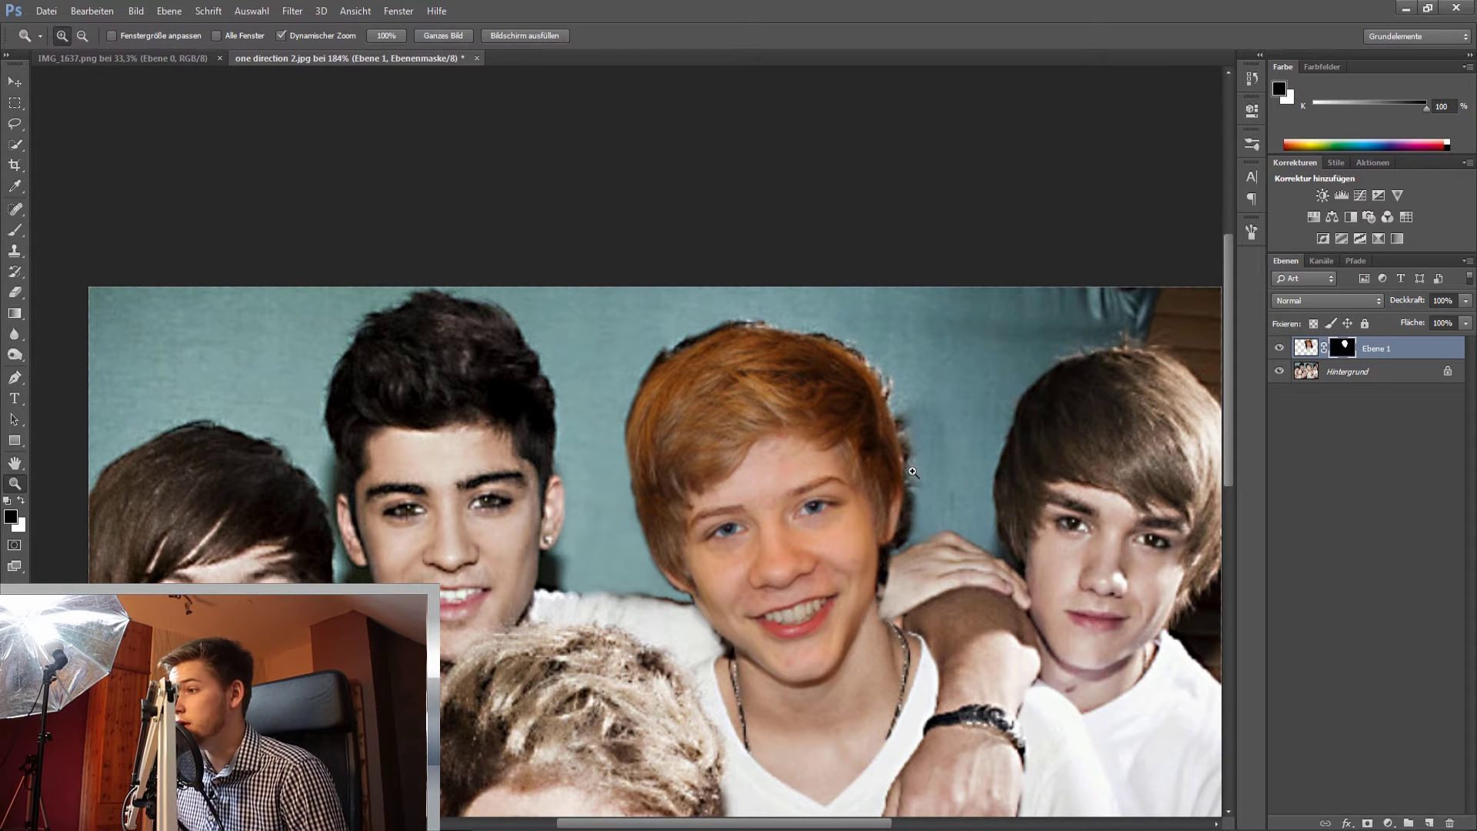
{"action": "left_click_drag", "start_coordinate": [929, 428], "coordinate": [939, 431]}
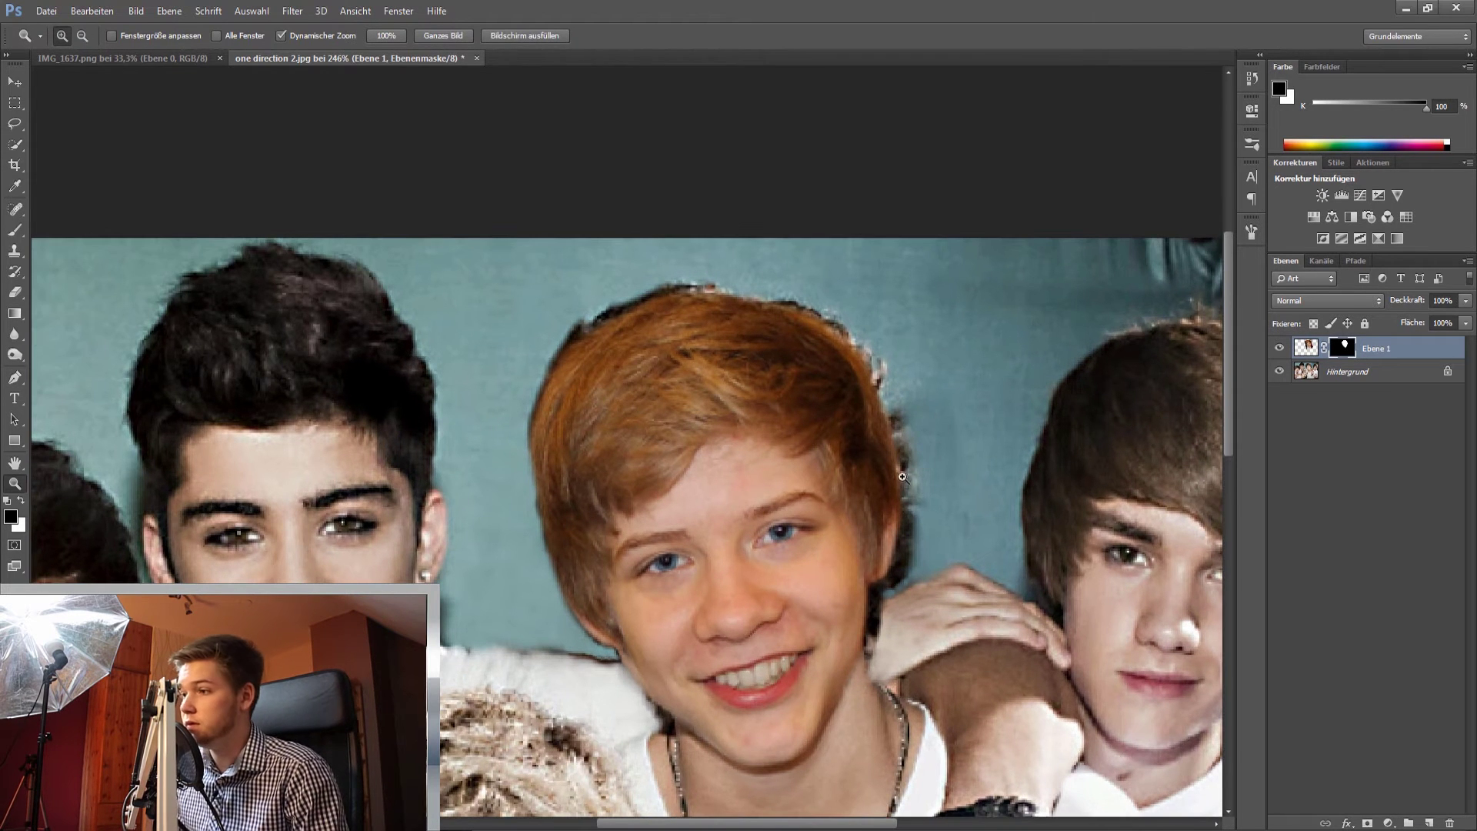
{"action": "key", "text": "h"}
{"action": "left_click_drag", "start_coordinate": [903, 477], "coordinate": [886, 402]}
Clone-stamp over fringe artifacts along both hair edges on Hintergrund with a 43 px brush
{"action": "left_click", "coordinate": [1323, 374]}
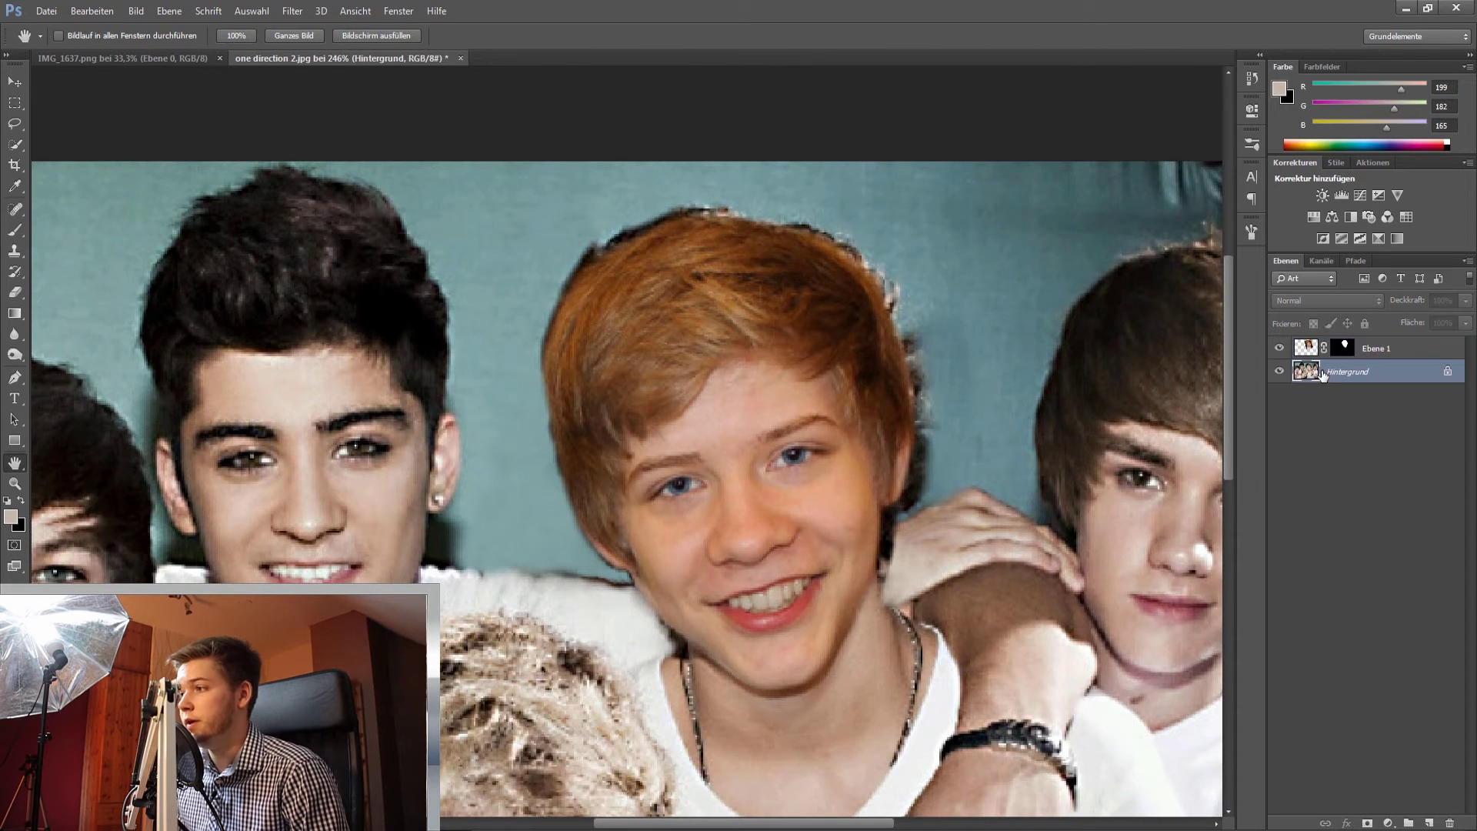
{"action": "key", "text": "s"}
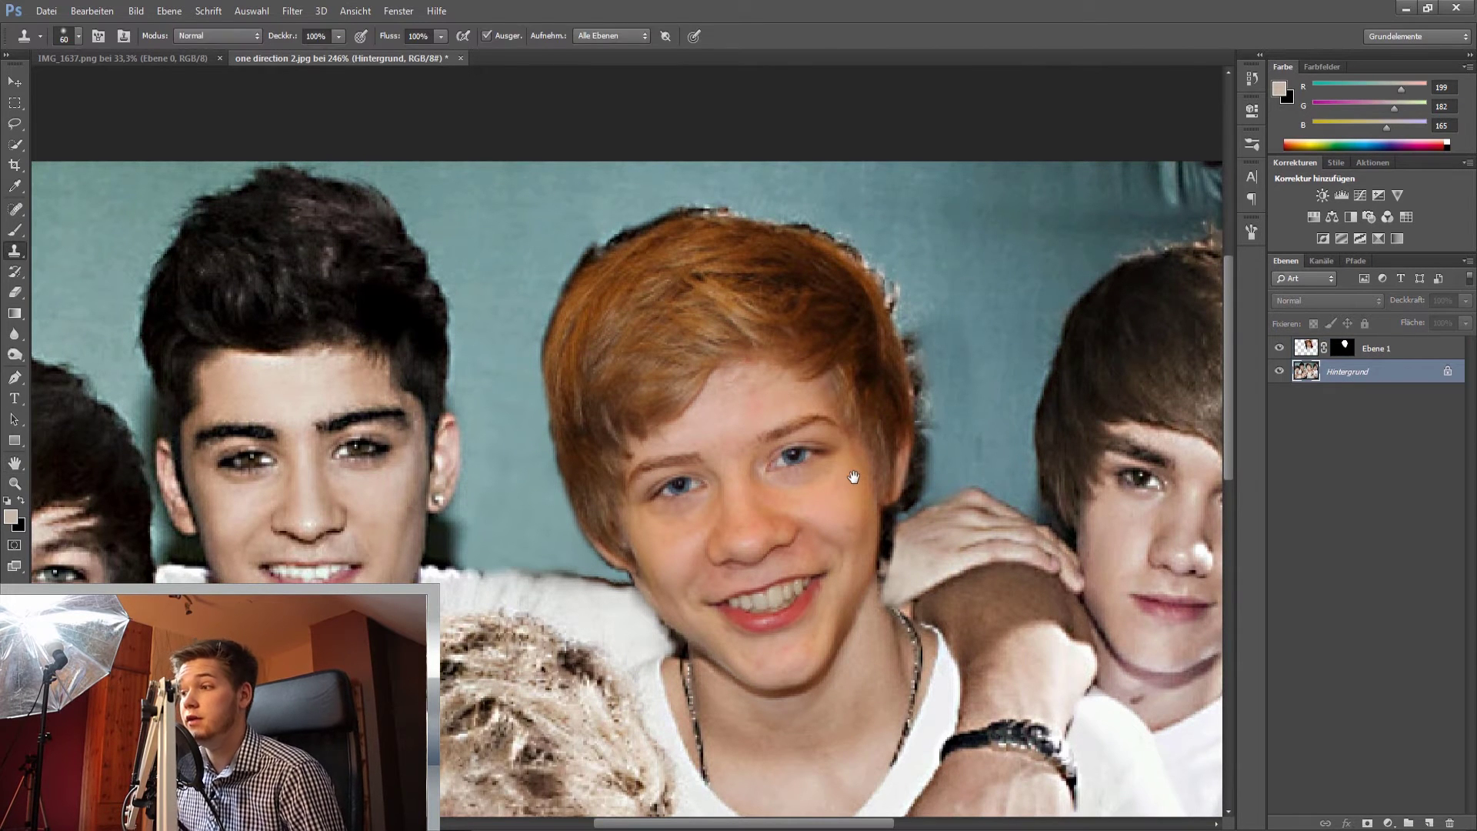
{"action": "left_click_drag", "start_coordinate": [973, 439], "coordinate": [944, 439]}
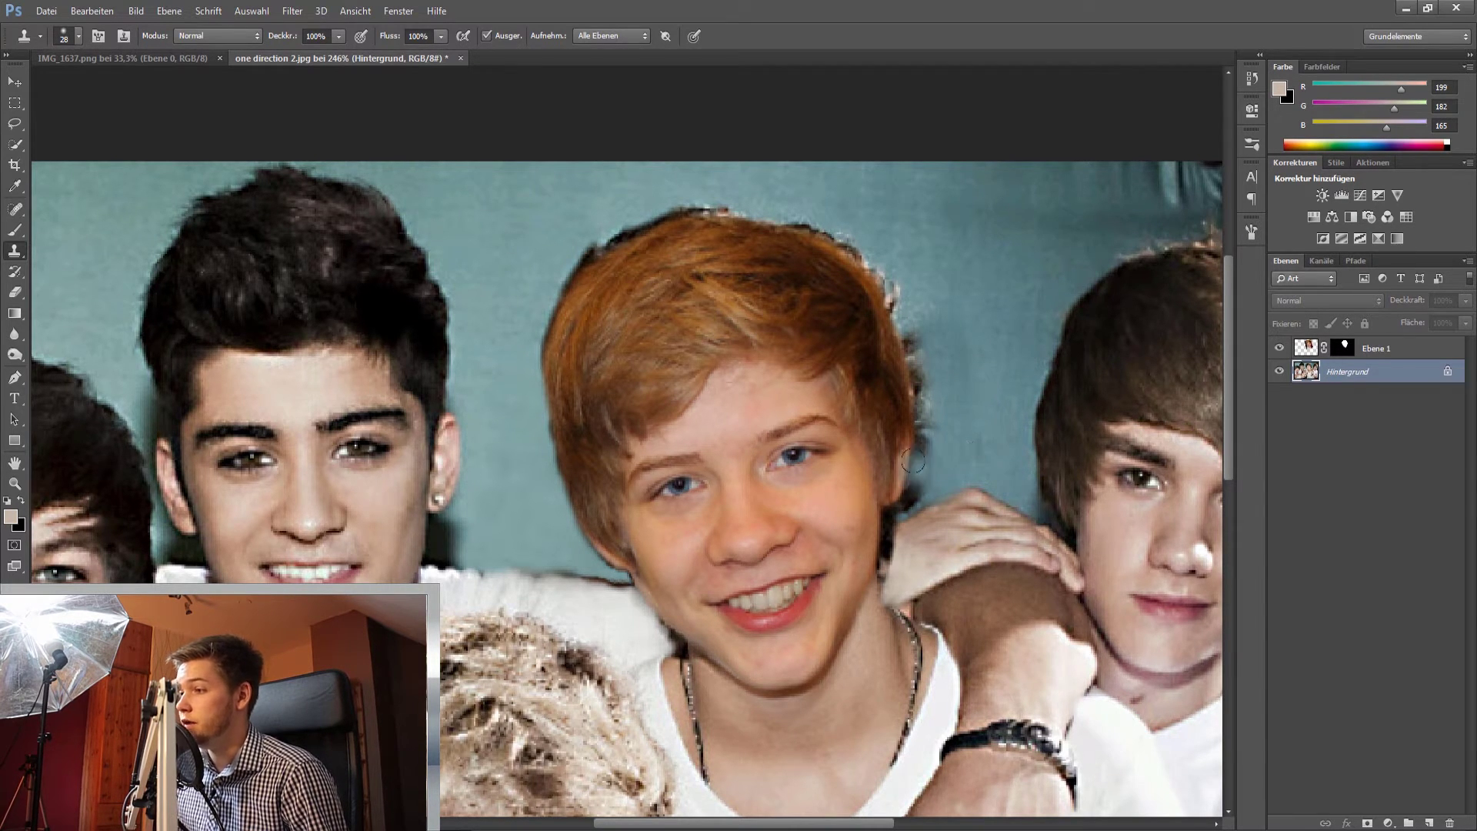
{"action": "mouse_move", "coordinate": [911, 459]}
{"action": "left_mouse_down"}
{"action": "mouse_move", "coordinate": [914, 400]}
{"action": "mouse_move", "coordinate": [871, 237]}
{"action": "mouse_move", "coordinate": [863, 268]}
{"action": "mouse_move", "coordinate": [799, 215]}
{"action": "mouse_move", "coordinate": [725, 192]}
{"action": "mouse_move", "coordinate": [611, 224]}
{"action": "mouse_move", "coordinate": [621, 207]}
{"action": "mouse_move", "coordinate": [528, 197]}
{"action": "left_mouse_up"}
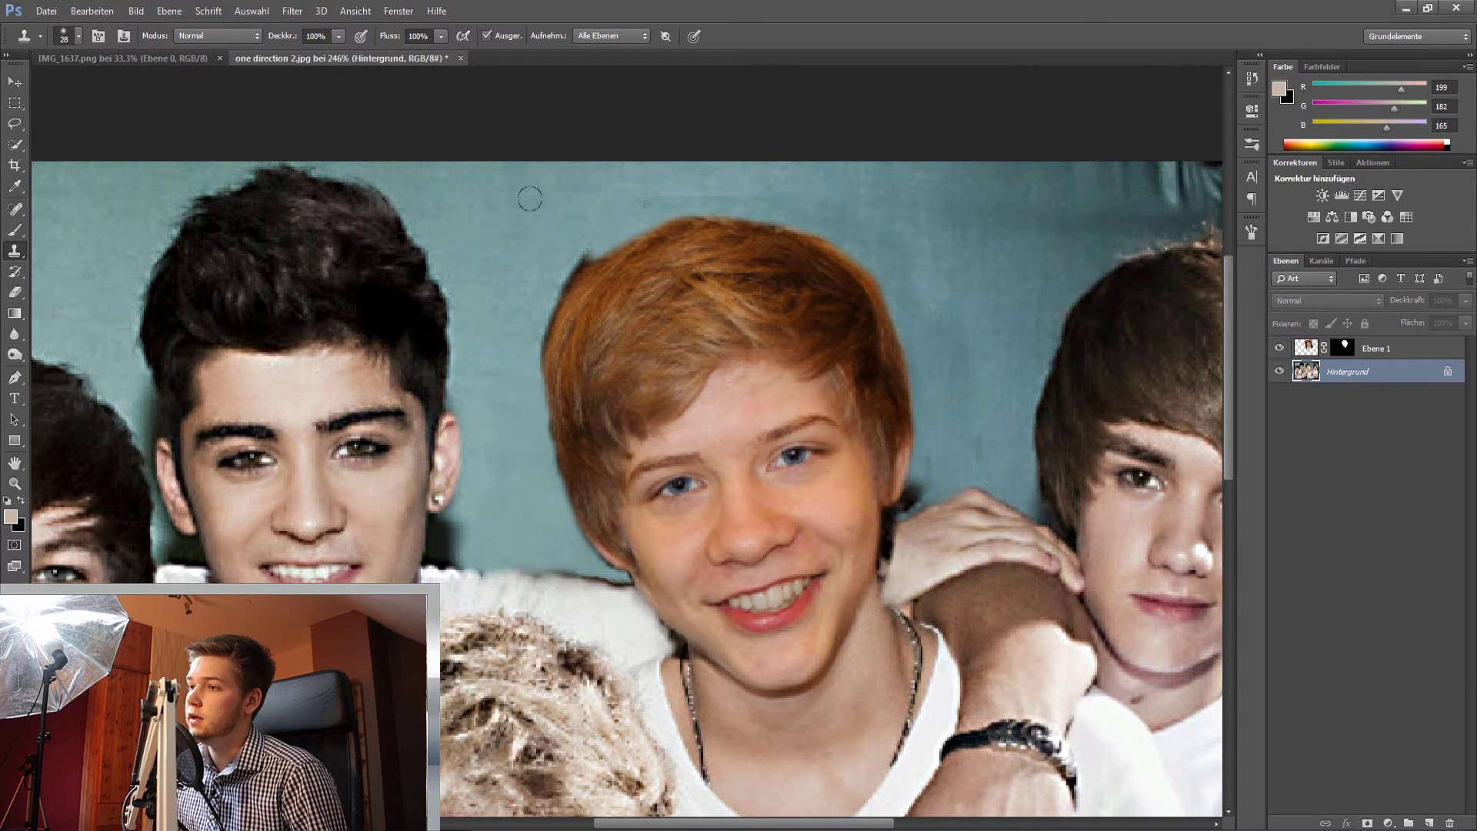
{"action": "mouse_move", "coordinate": [585, 239]}
{"action": "left_mouse_down"}
{"action": "mouse_move", "coordinate": [531, 340]}
{"action": "mouse_move", "coordinate": [543, 445]}
{"action": "mouse_move", "coordinate": [501, 487]}
{"action": "mouse_move", "coordinate": [542, 458]}
{"action": "mouse_move", "coordinate": [561, 510]}
{"action": "mouse_move", "coordinate": [507, 504]}
{"action": "left_mouse_up"}
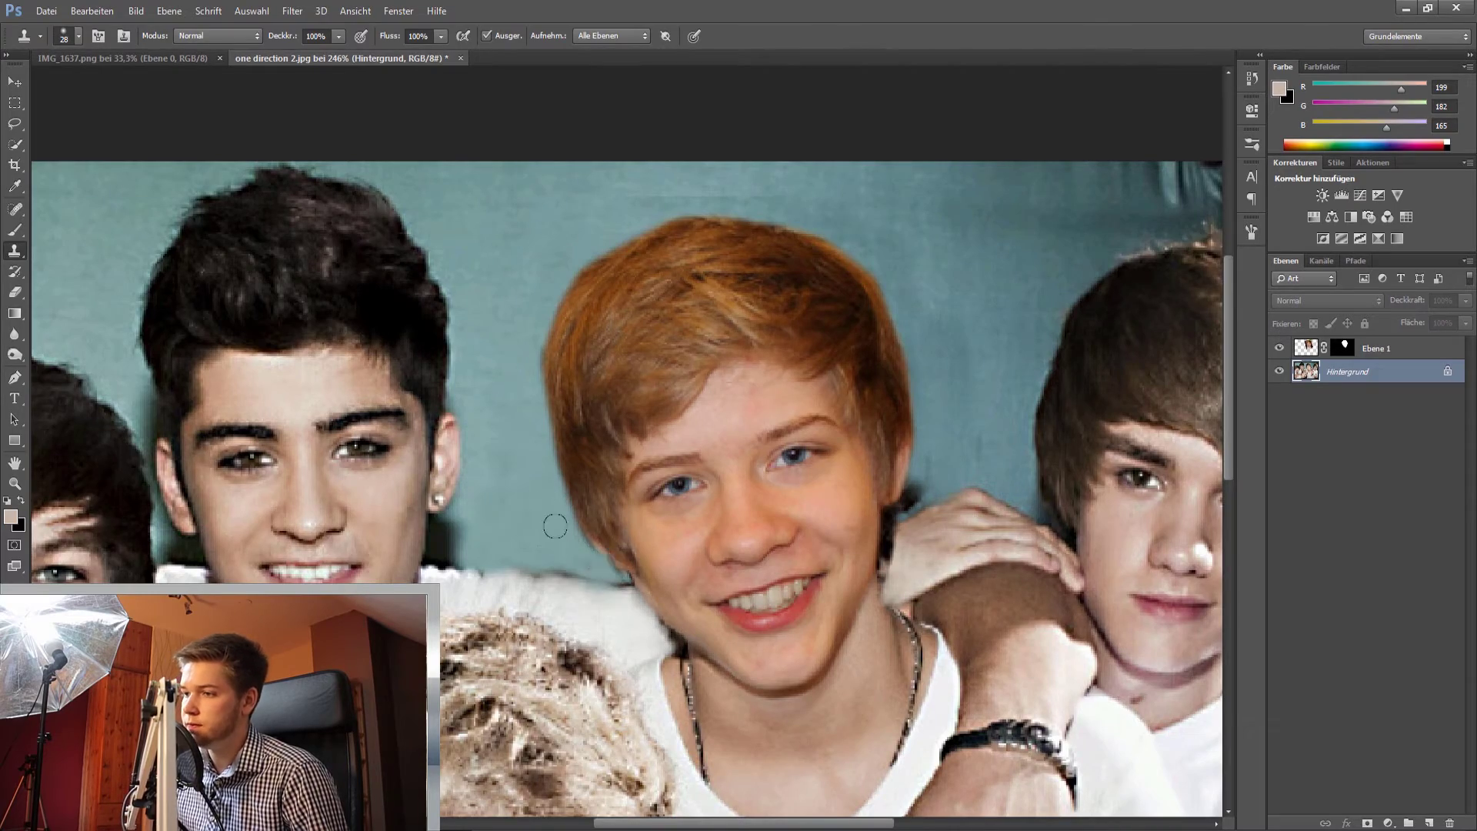
Clone skin over the dark hair patch on the neck, then reselect Ebene 1
{"action": "key", "text": "z"}
{"action": "mouse_move", "coordinate": [837, 516]}
{"action": "left_mouse_down"}
{"action": "mouse_move", "coordinate": [984, 481]}
{"action": "mouse_move", "coordinate": [929, 492]}
{"action": "mouse_move", "coordinate": [931, 571]}
{"action": "mouse_move", "coordinate": [982, 536]}
{"action": "mouse_move", "coordinate": [934, 510]}
{"action": "mouse_move", "coordinate": [843, 559]}
{"action": "mouse_move", "coordinate": [828, 521]}
{"action": "mouse_move", "coordinate": [789, 557]}
{"action": "mouse_move", "coordinate": [767, 636]}
{"action": "mouse_move", "coordinate": [770, 528]}
{"action": "mouse_move", "coordinate": [871, 346]}
{"action": "mouse_move", "coordinate": [813, 393]}
{"action": "mouse_move", "coordinate": [918, 329]}
{"action": "mouse_move", "coordinate": [842, 367]}
{"action": "mouse_move", "coordinate": [796, 436]}
{"action": "mouse_move", "coordinate": [771, 440]}
{"action": "mouse_move", "coordinate": [836, 342]}
{"action": "mouse_move", "coordinate": [739, 471]}
{"action": "mouse_move", "coordinate": [923, 314]}
{"action": "mouse_move", "coordinate": [768, 465]}
{"action": "mouse_move", "coordinate": [801, 409]}
{"action": "mouse_move", "coordinate": [761, 437]}
{"action": "left_mouse_up"}
{"action": "key", "text": "s"}
{"action": "scroll", "coordinate": [654, 443], "scroll_direction": "down", "scroll_amount": 5}
{"action": "scroll", "coordinate": [538, 448], "scroll_direction": "left", "scroll_amount": 5}
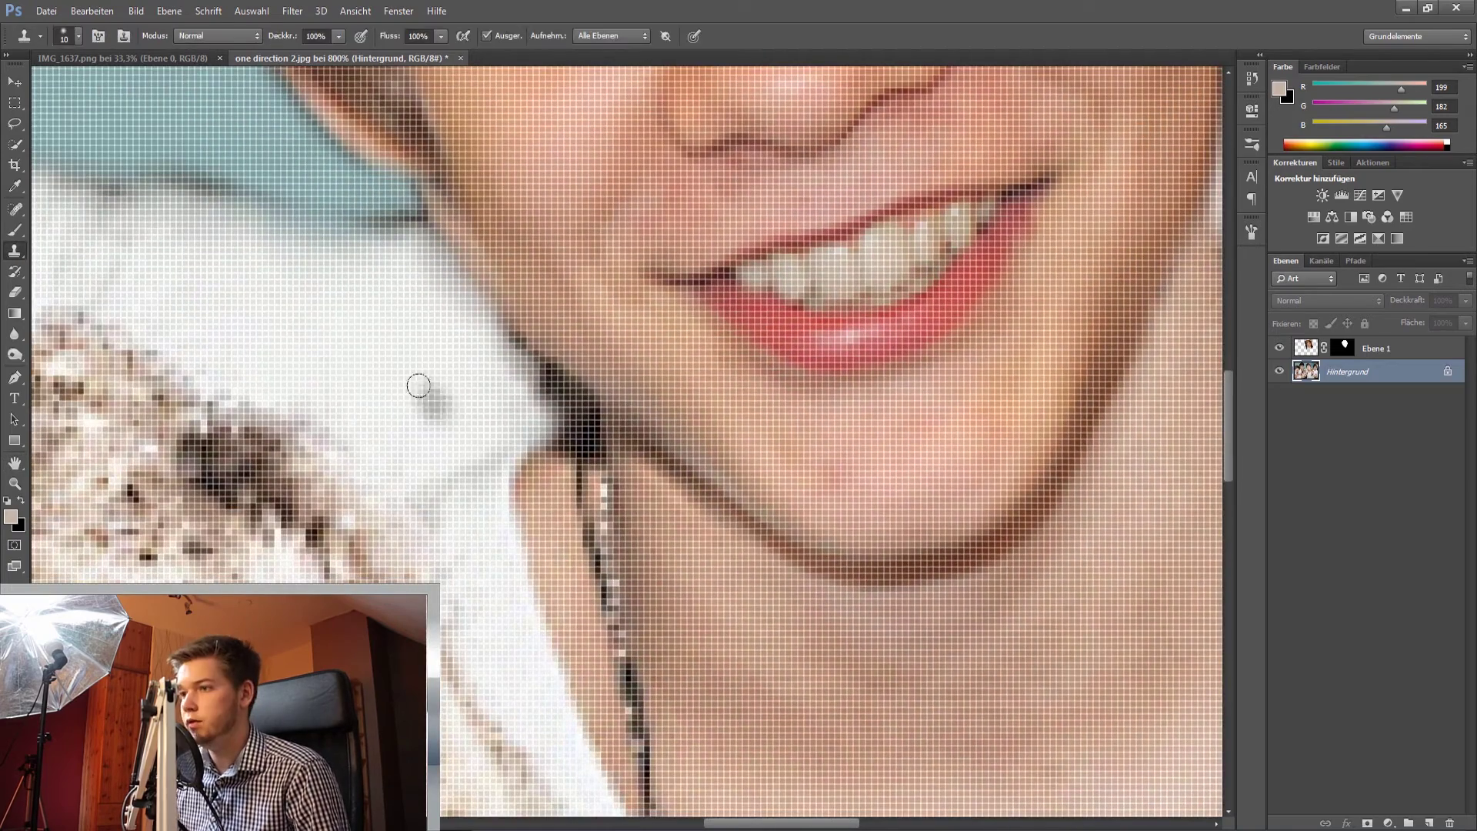
{"action": "mouse_move", "coordinate": [568, 480]}
{"action": "left_mouse_down"}
{"action": "mouse_move", "coordinate": [624, 484]}
{"action": "mouse_move", "coordinate": [586, 442]}
{"action": "mouse_move", "coordinate": [544, 453]}
{"action": "mouse_move", "coordinate": [574, 537]}
{"action": "mouse_move", "coordinate": [546, 450]}
{"action": "mouse_move", "coordinate": [545, 517]}
{"action": "mouse_move", "coordinate": [548, 439]}
{"action": "mouse_move", "coordinate": [586, 498]}
{"action": "mouse_move", "coordinate": [636, 476]}
{"action": "left_mouse_up"}
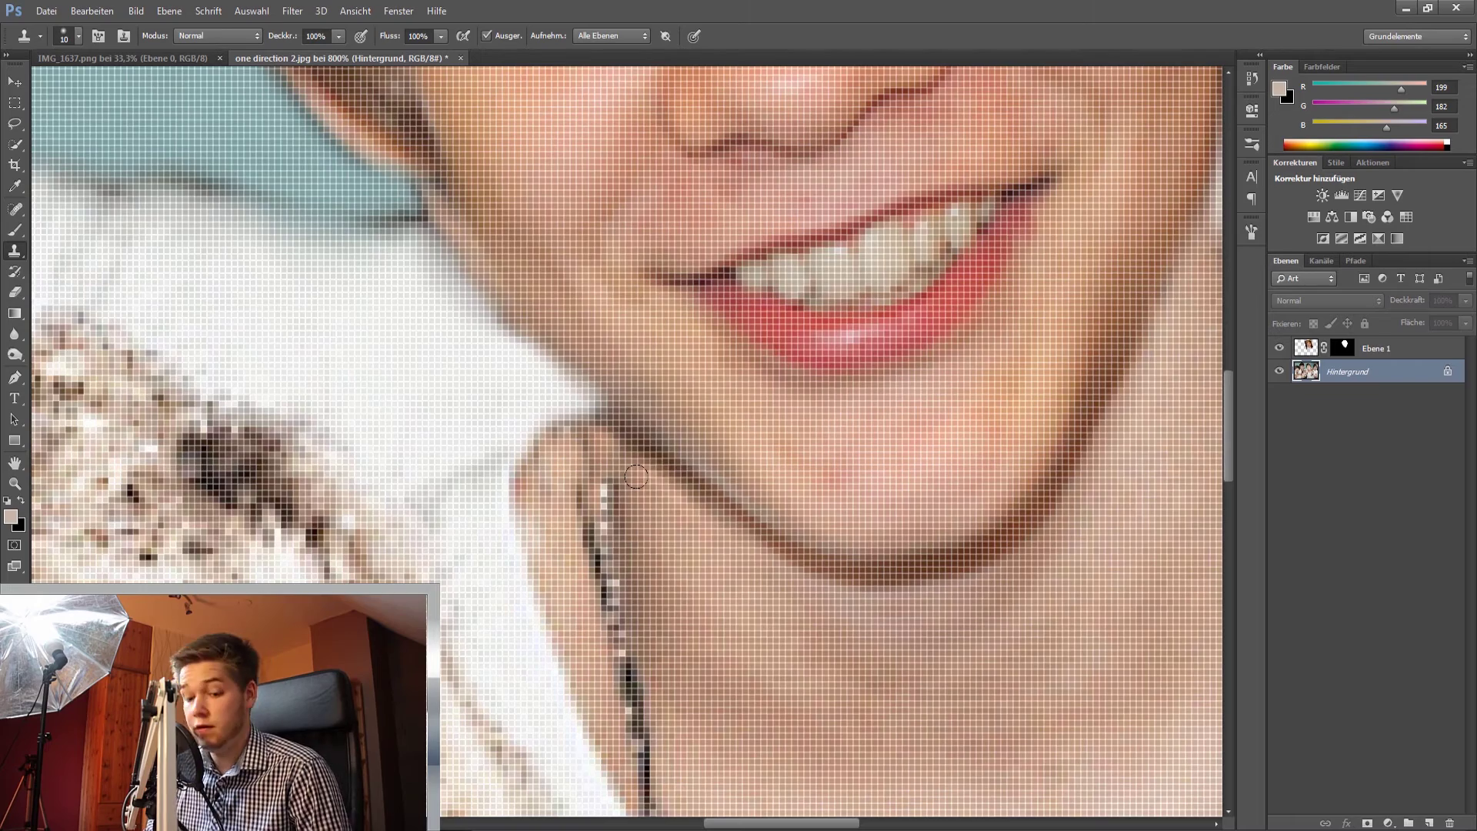
{"action": "key", "text": "ctrl+0"}
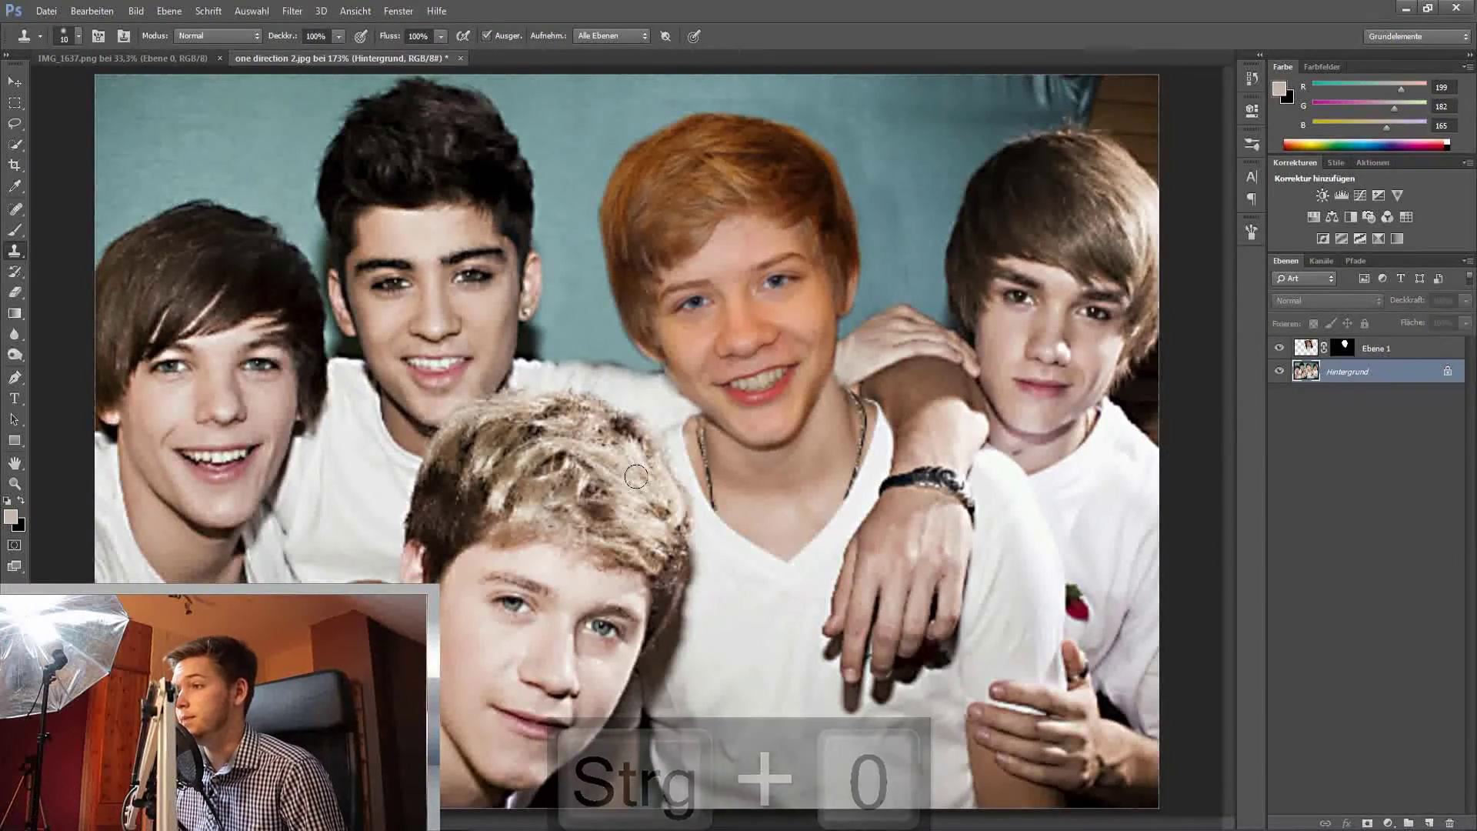
{"action": "left_click", "coordinate": [1299, 350]}
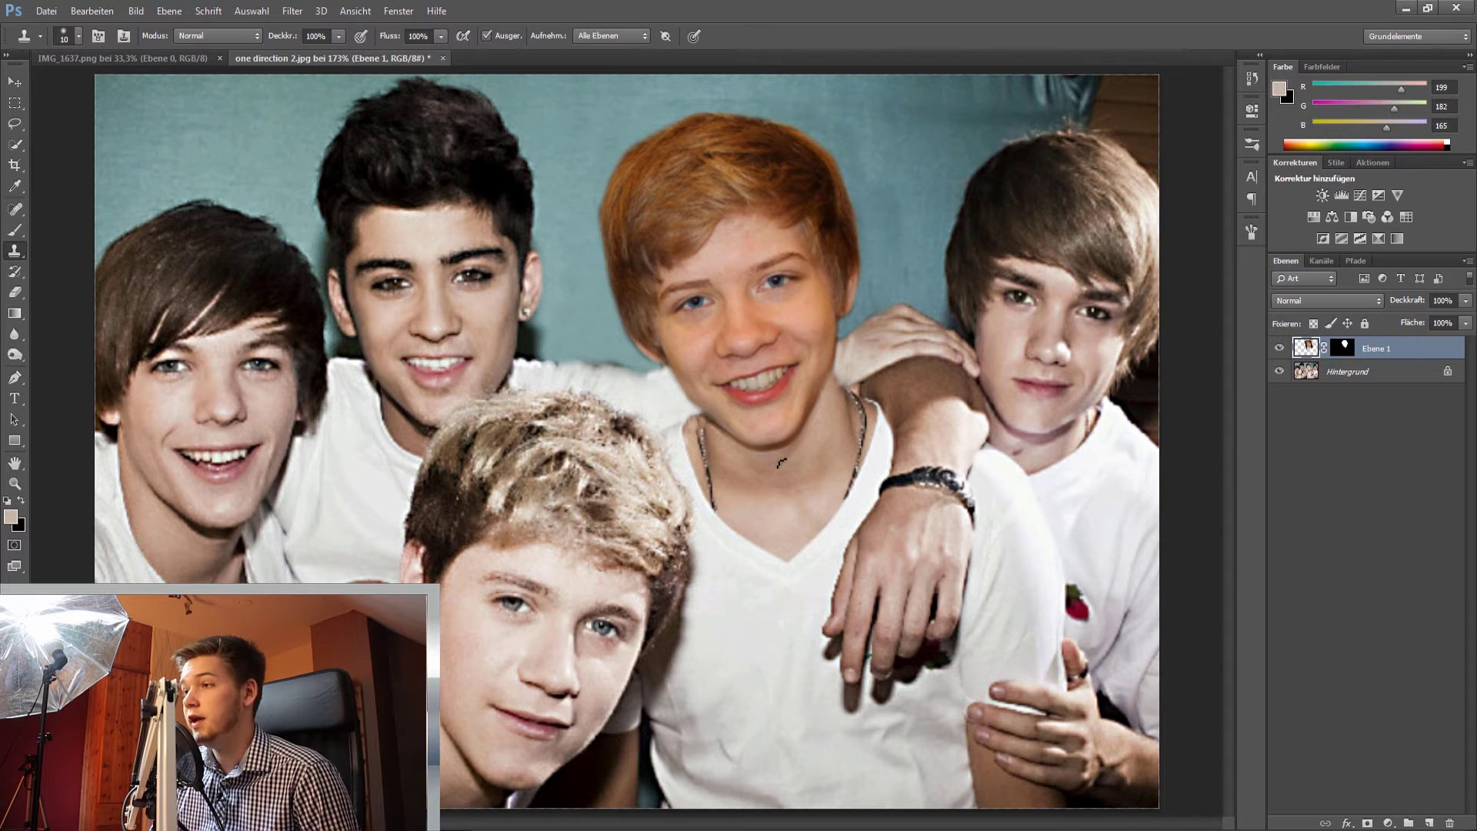
{"action": "key", "text": "ctrl+u"}
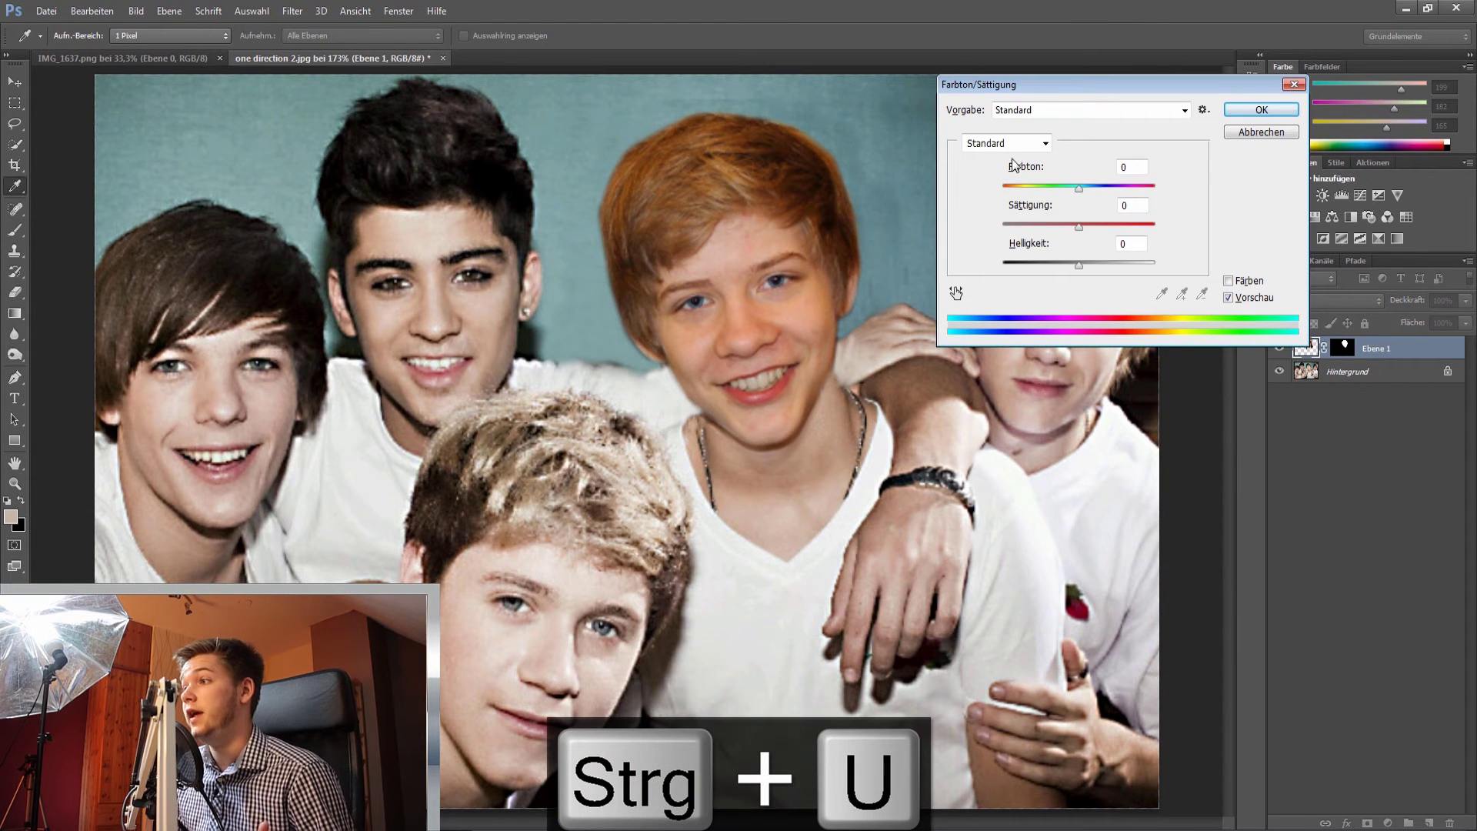
Lower the saturation of the Gelbtöne range on the pasted face via Hue/Saturation
{"action": "left_click", "coordinate": [1016, 146]}
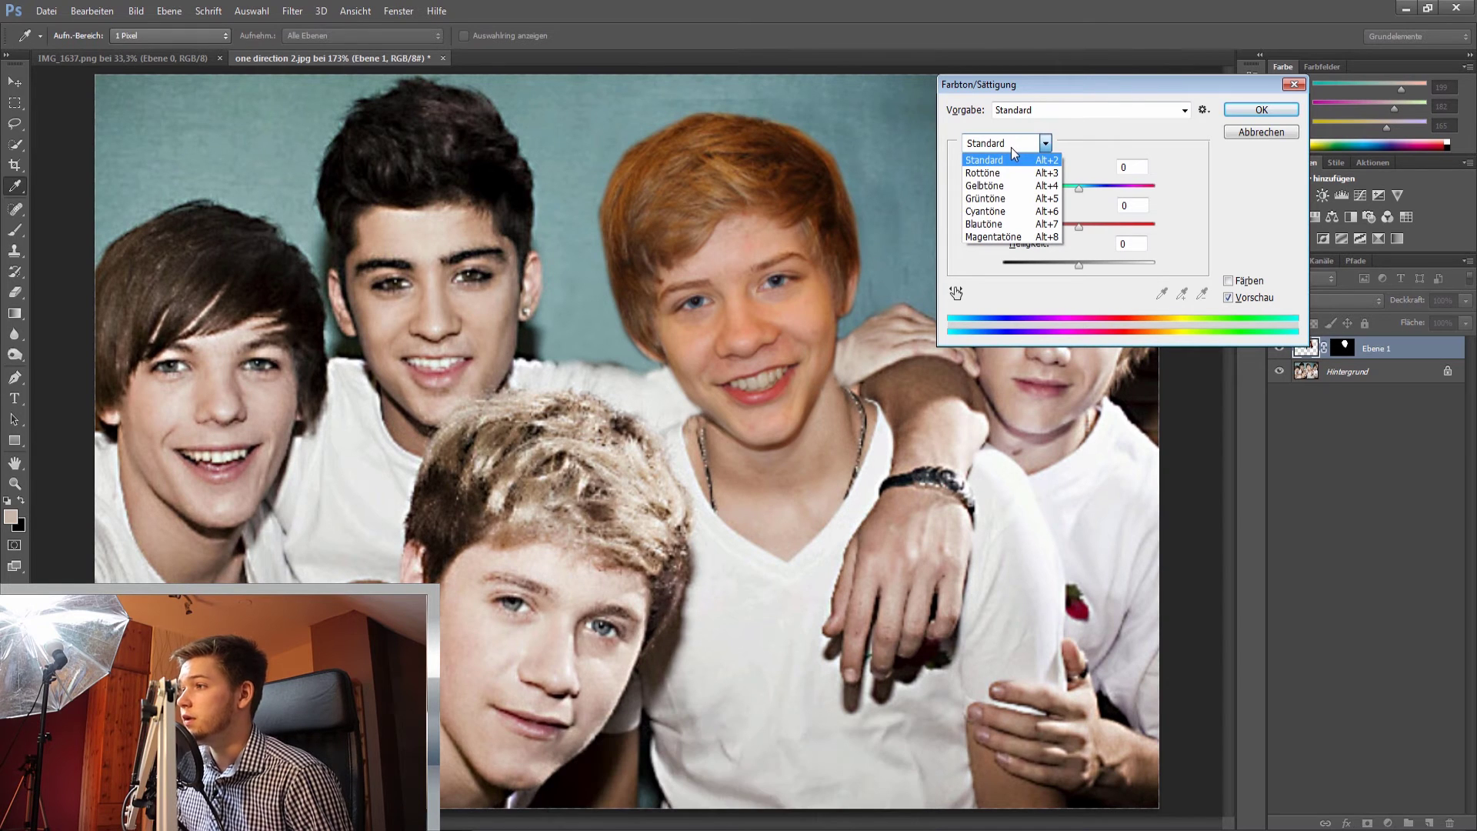
{"action": "left_click", "coordinate": [994, 187]}
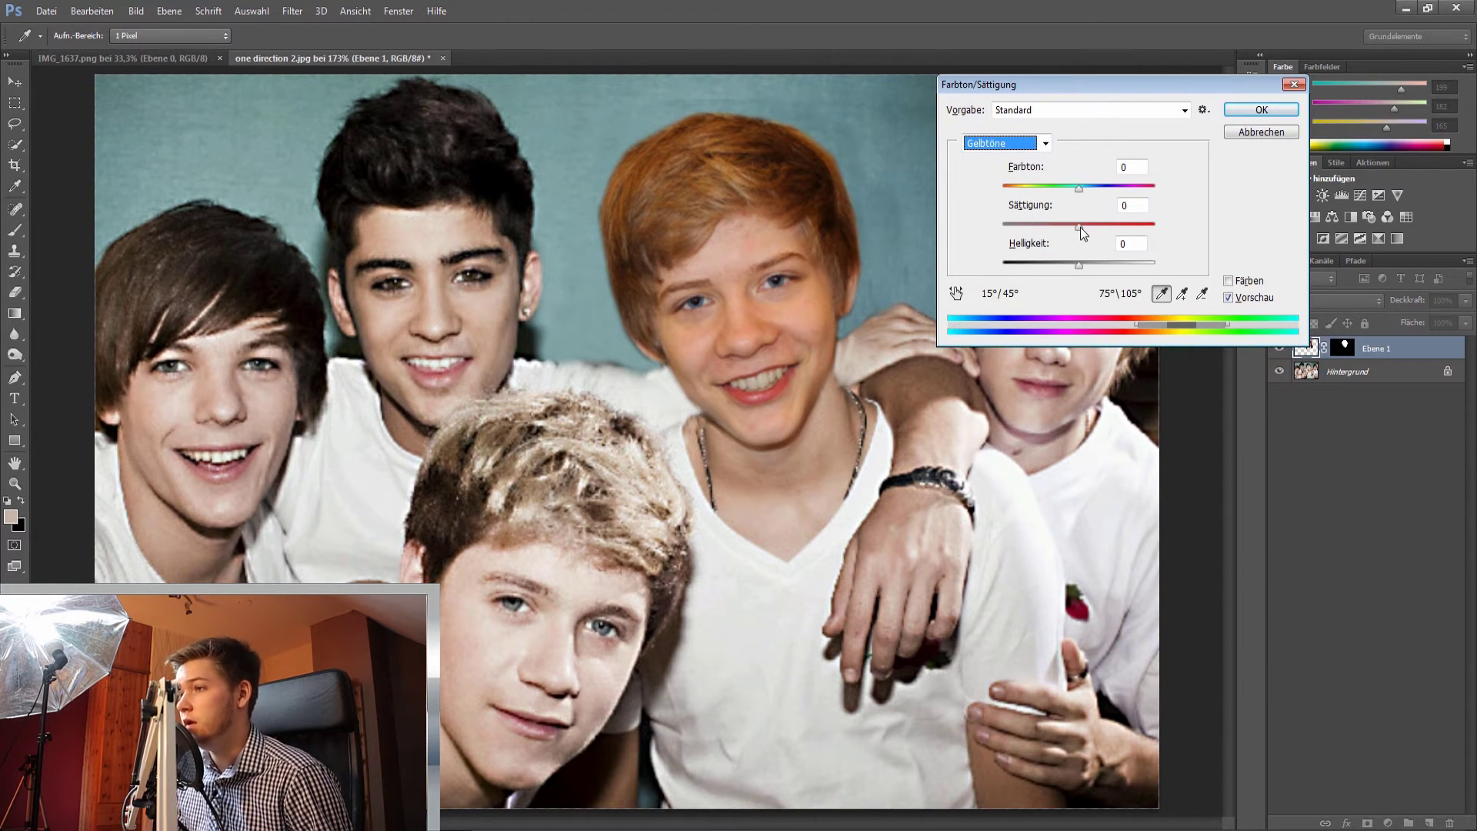
{"action": "left_click_drag", "start_coordinate": [1081, 228], "coordinate": [999, 225]}
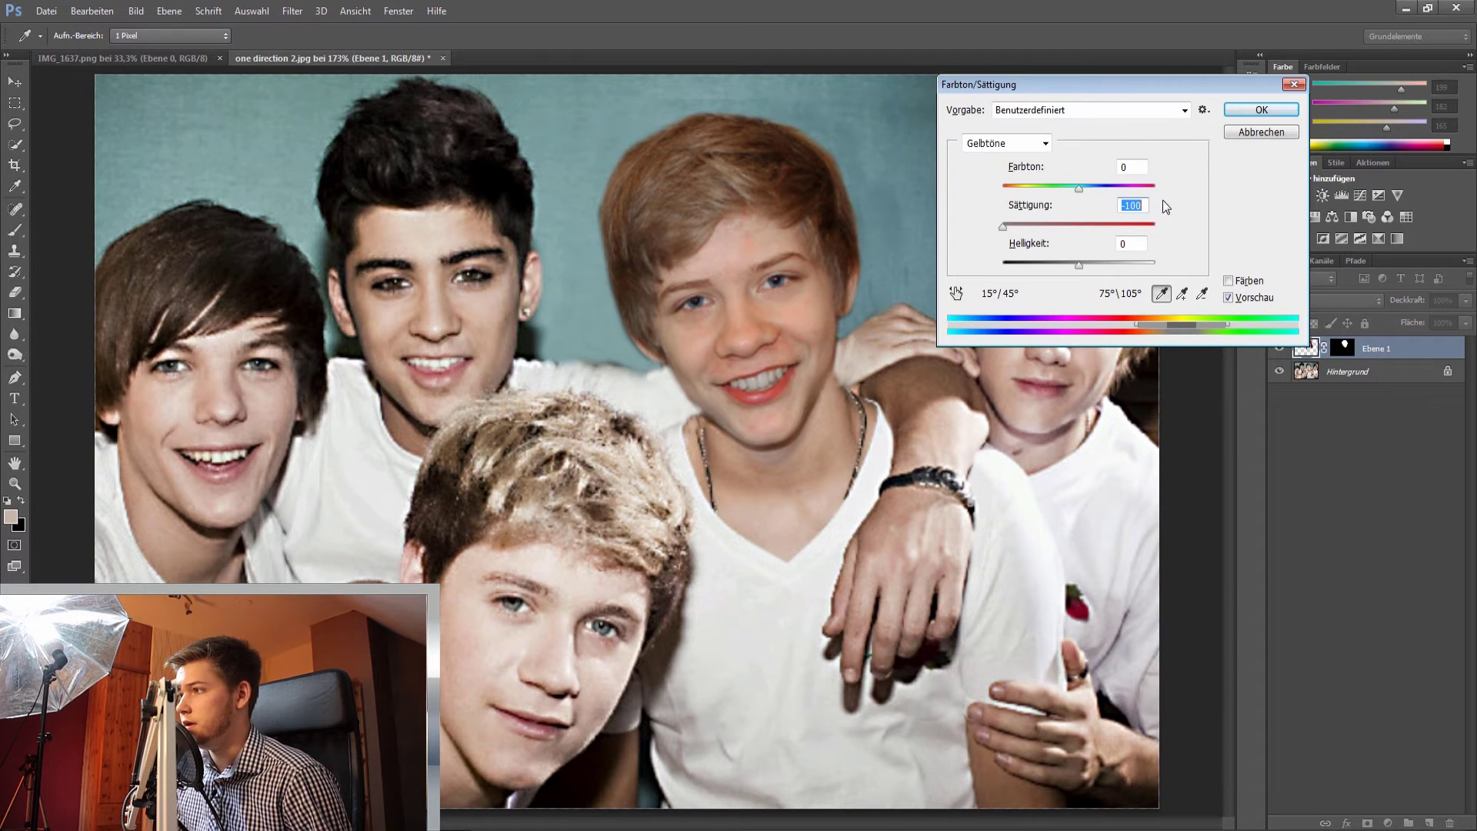
{"action": "left_click", "coordinate": [1262, 109]}
{"action": "key", "text": "s"}
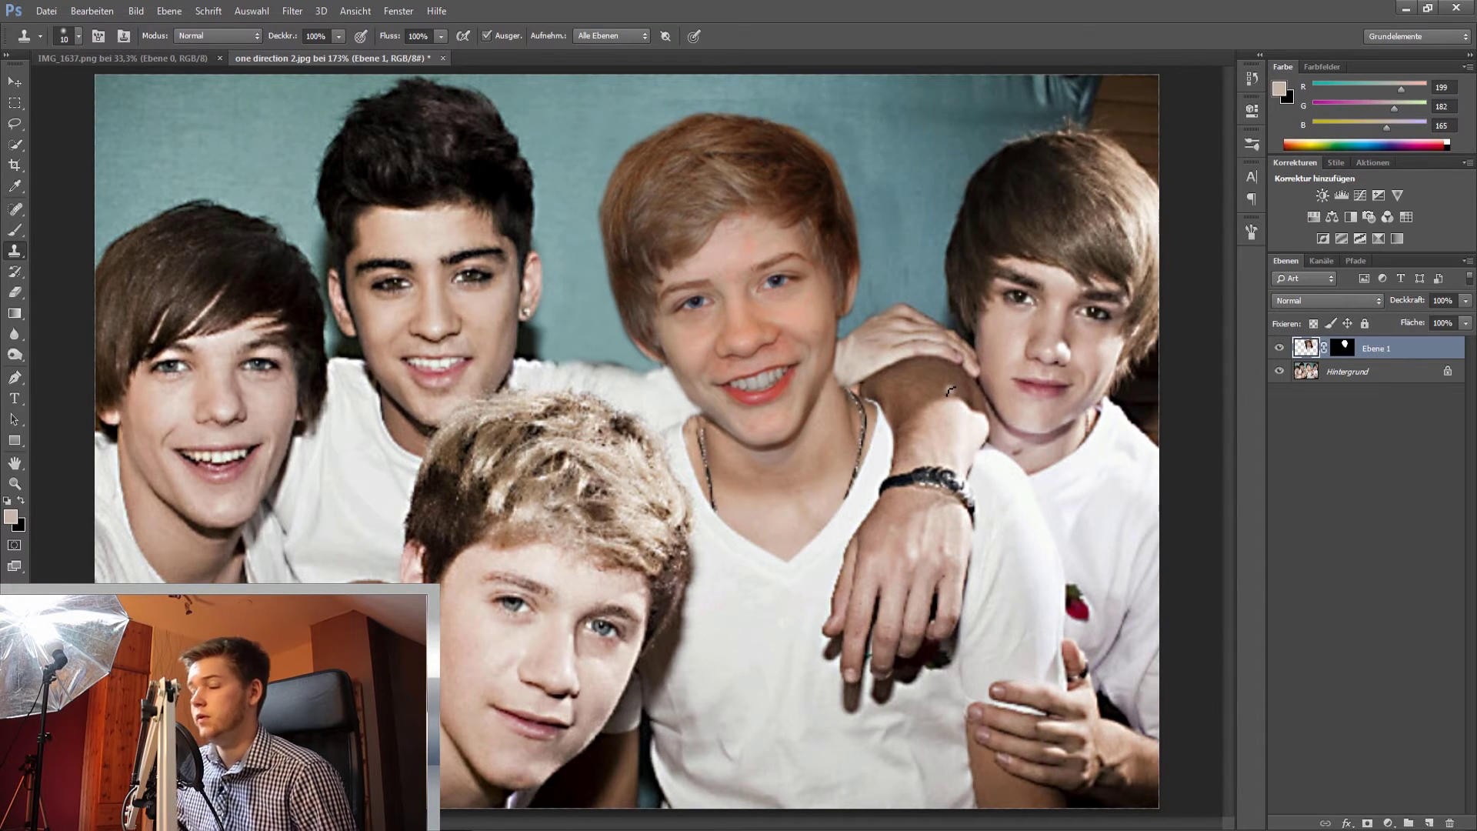
Reduce the Standard (overall) saturation of the face slightly in a second Hue/Saturation pass
{"action": "key", "text": "ctrl+u"}
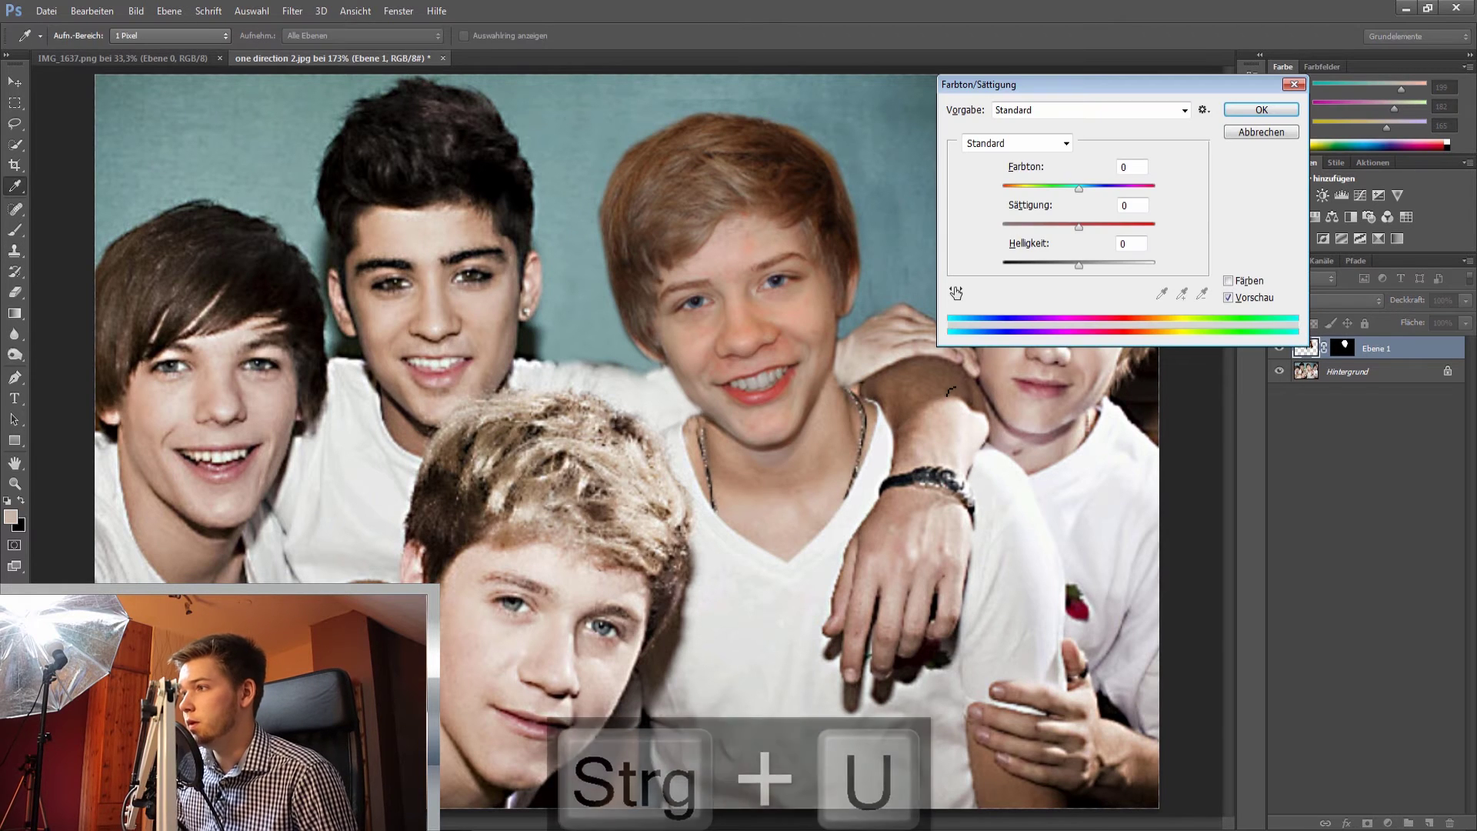
{"action": "left_click", "coordinate": [1064, 144]}
{"action": "left_click", "coordinate": [1064, 144]}
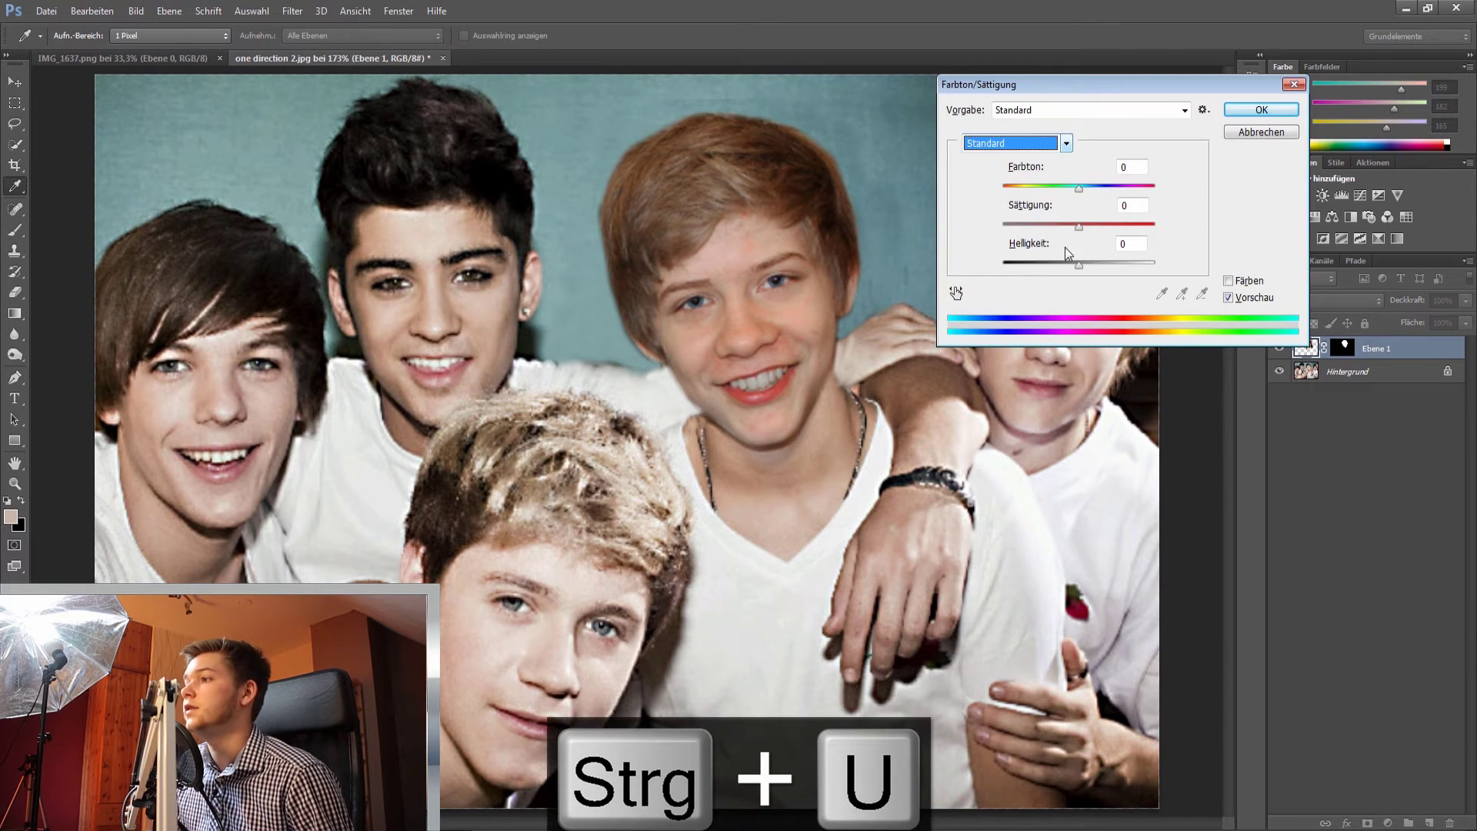
{"action": "mouse_move", "coordinate": [1080, 228]}
{"action": "left_mouse_down"}
{"action": "mouse_move", "coordinate": [1057, 229]}
{"action": "mouse_move", "coordinate": [1072, 228]}
{"action": "left_mouse_up"}
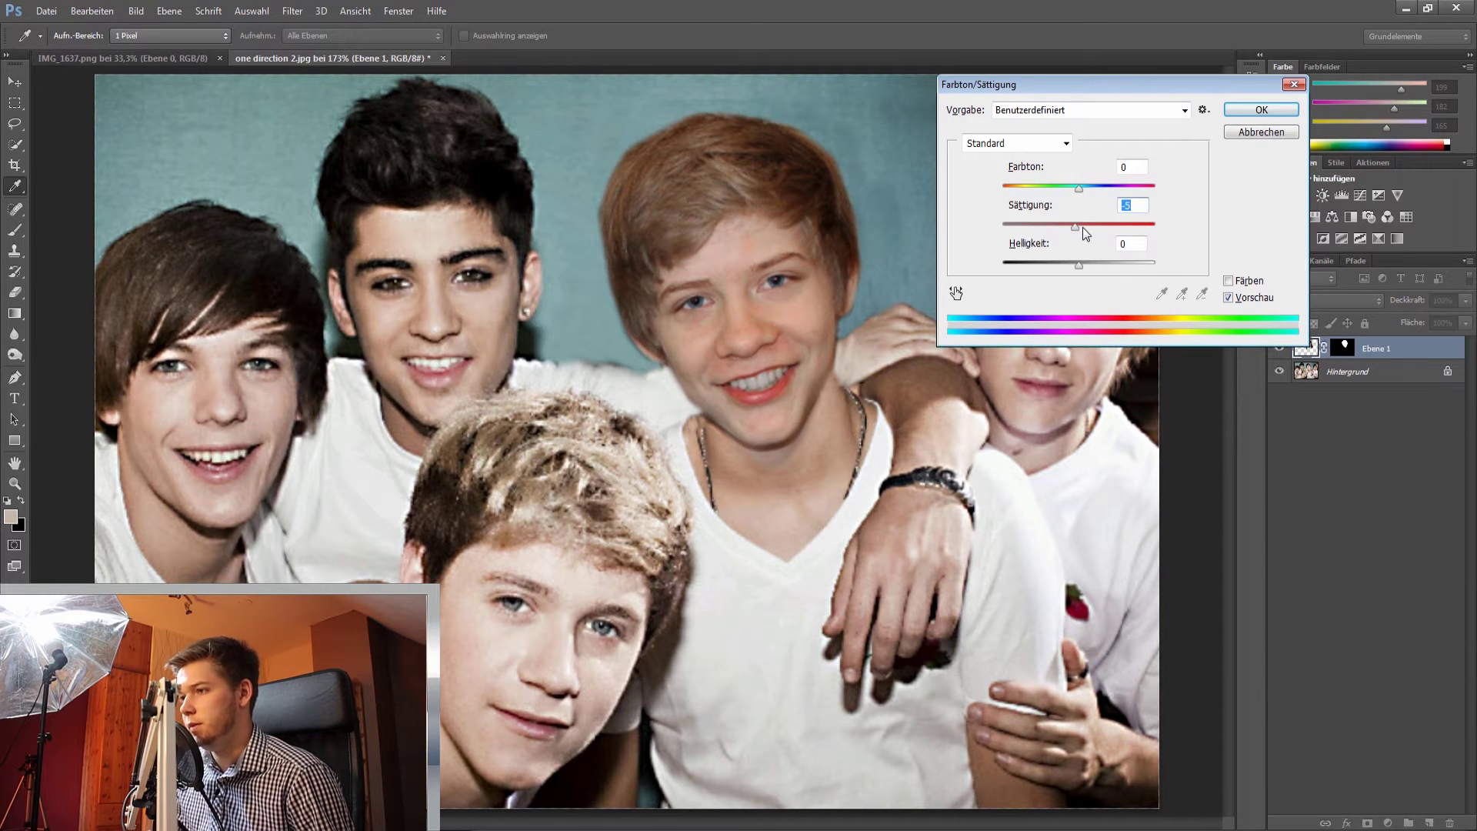
{"action": "left_click", "coordinate": [1252, 112]}
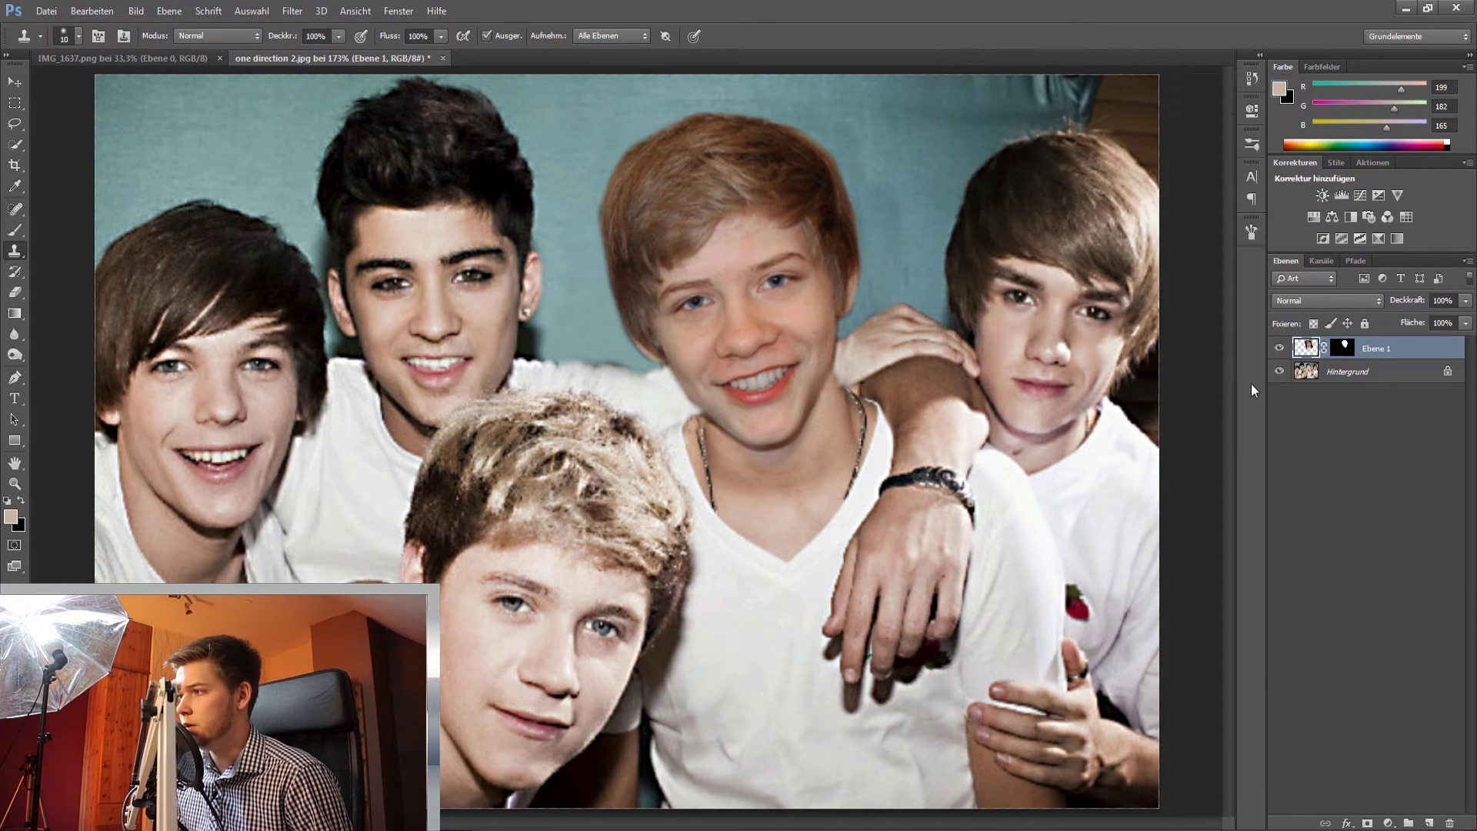
Soften the chin-to-neck edge by painting Ebene 1's mask with a 21 px brush at 54% opacity
{"action": "left_click", "coordinate": [1344, 348]}
{"action": "key", "text": "z"}
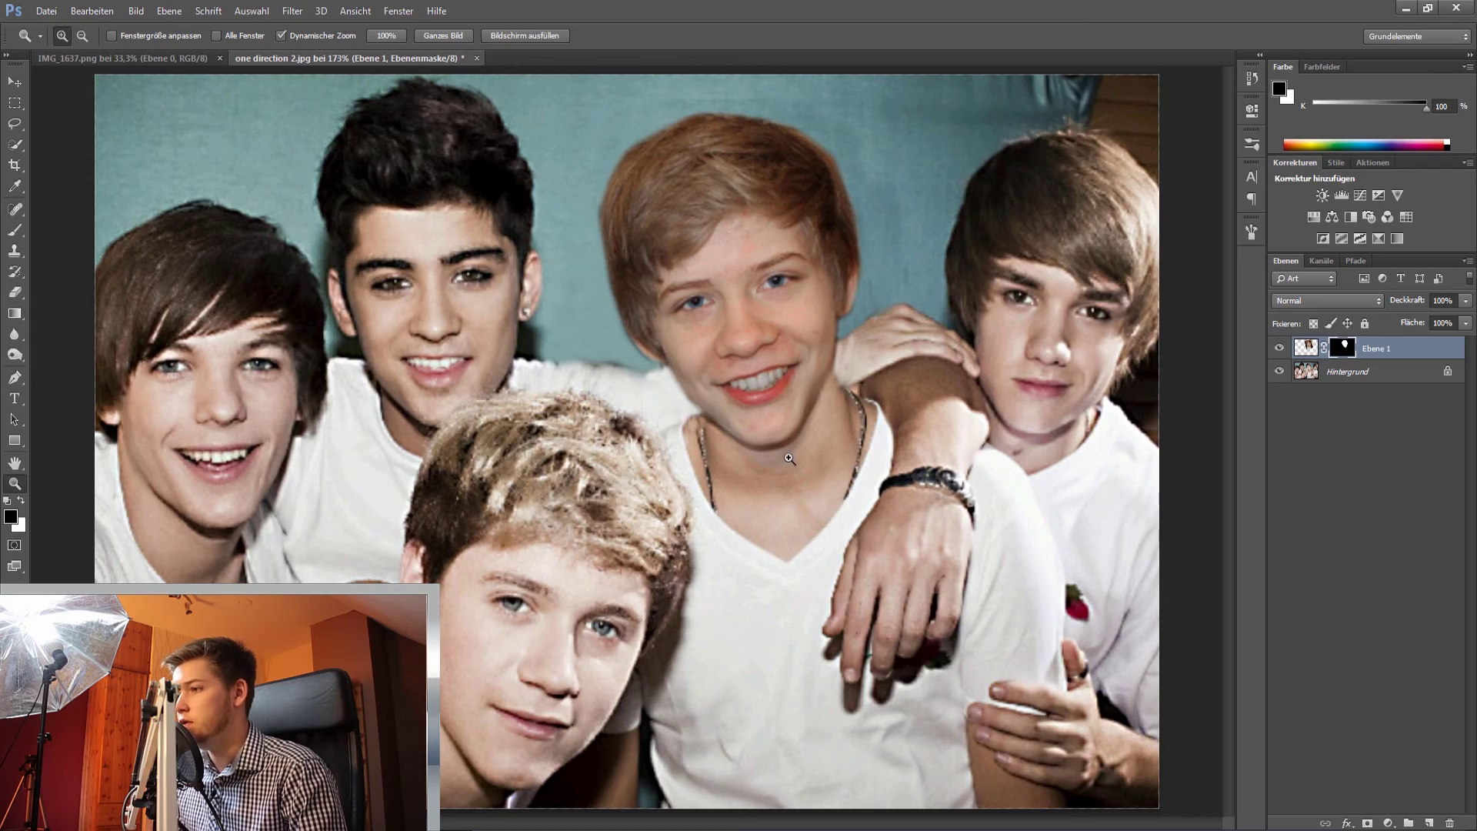
{"action": "left_click_drag", "start_coordinate": [784, 464], "coordinate": [860, 431]}
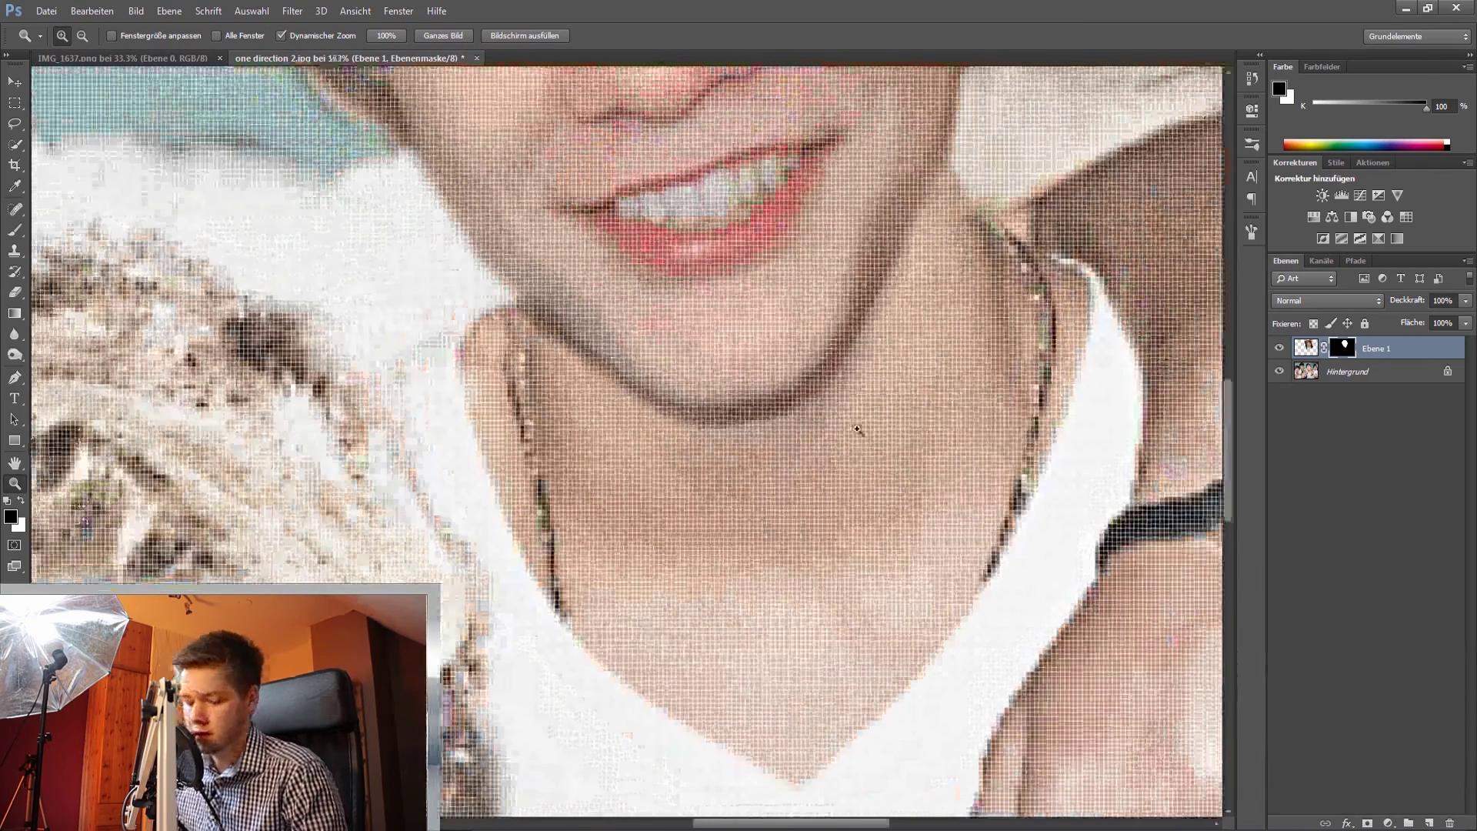
{"action": "key", "text": "b"}
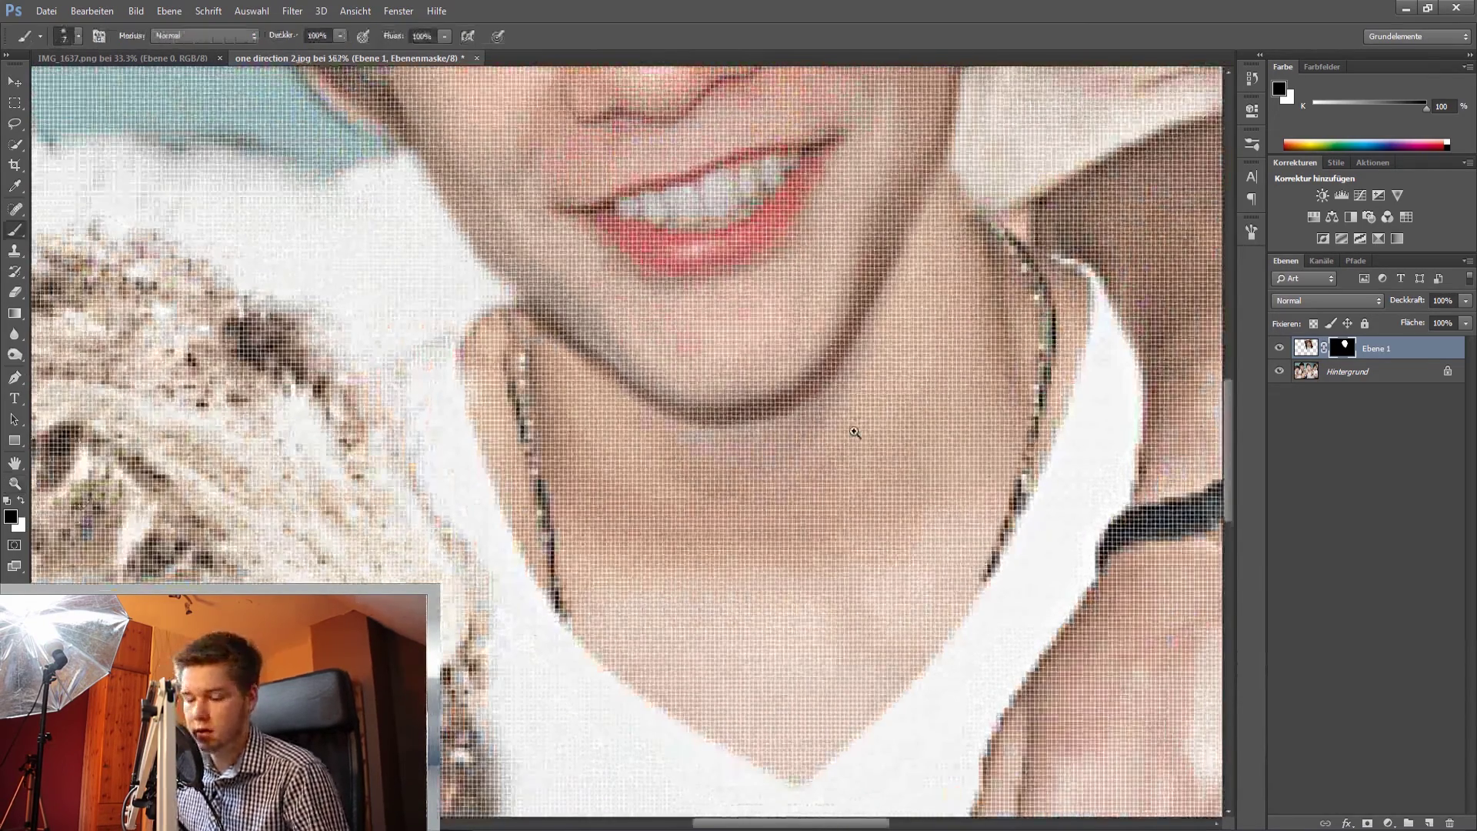
{"action": "left_click_drag", "start_coordinate": [768, 482], "coordinate": [804, 475]}
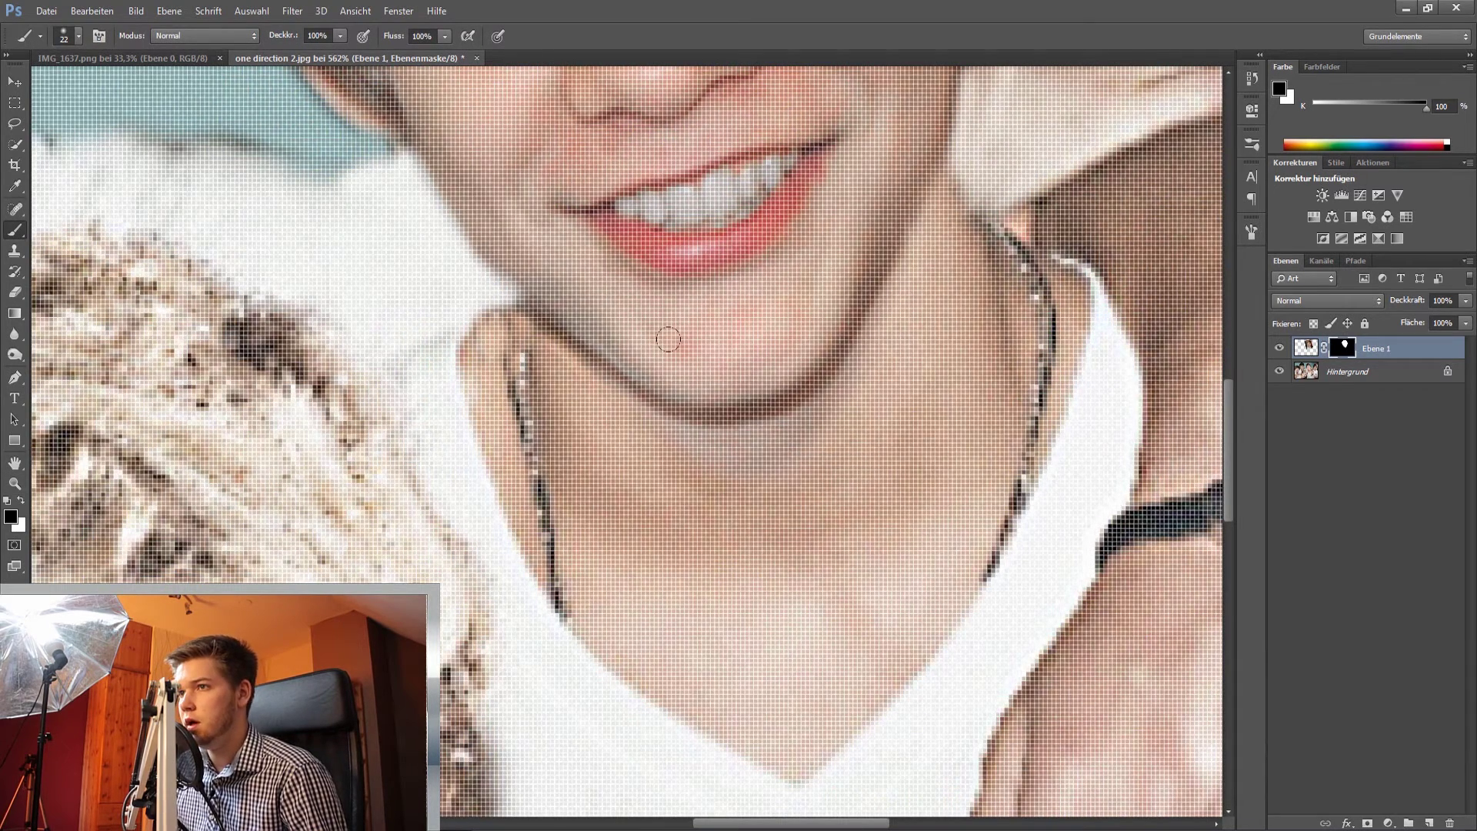
{"action": "key", "text": "6"}
{"action": "key", "text": "8"}
{"action": "key", "text": "5"}
{"action": "key", "text": "6"}
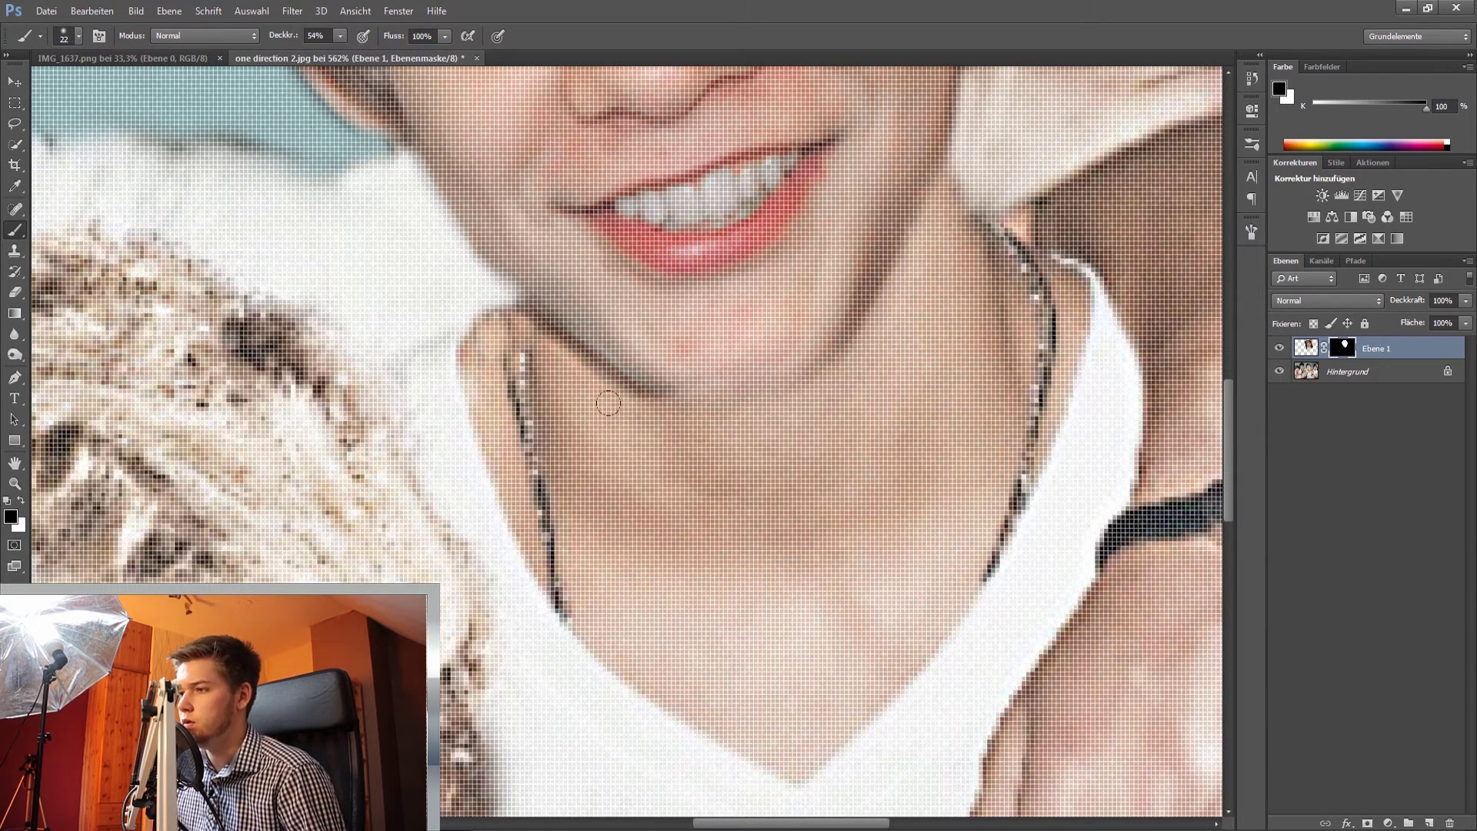
{"action": "key", "text": "z"}
{"action": "left_click_drag", "start_coordinate": [889, 443], "coordinate": [758, 457]}
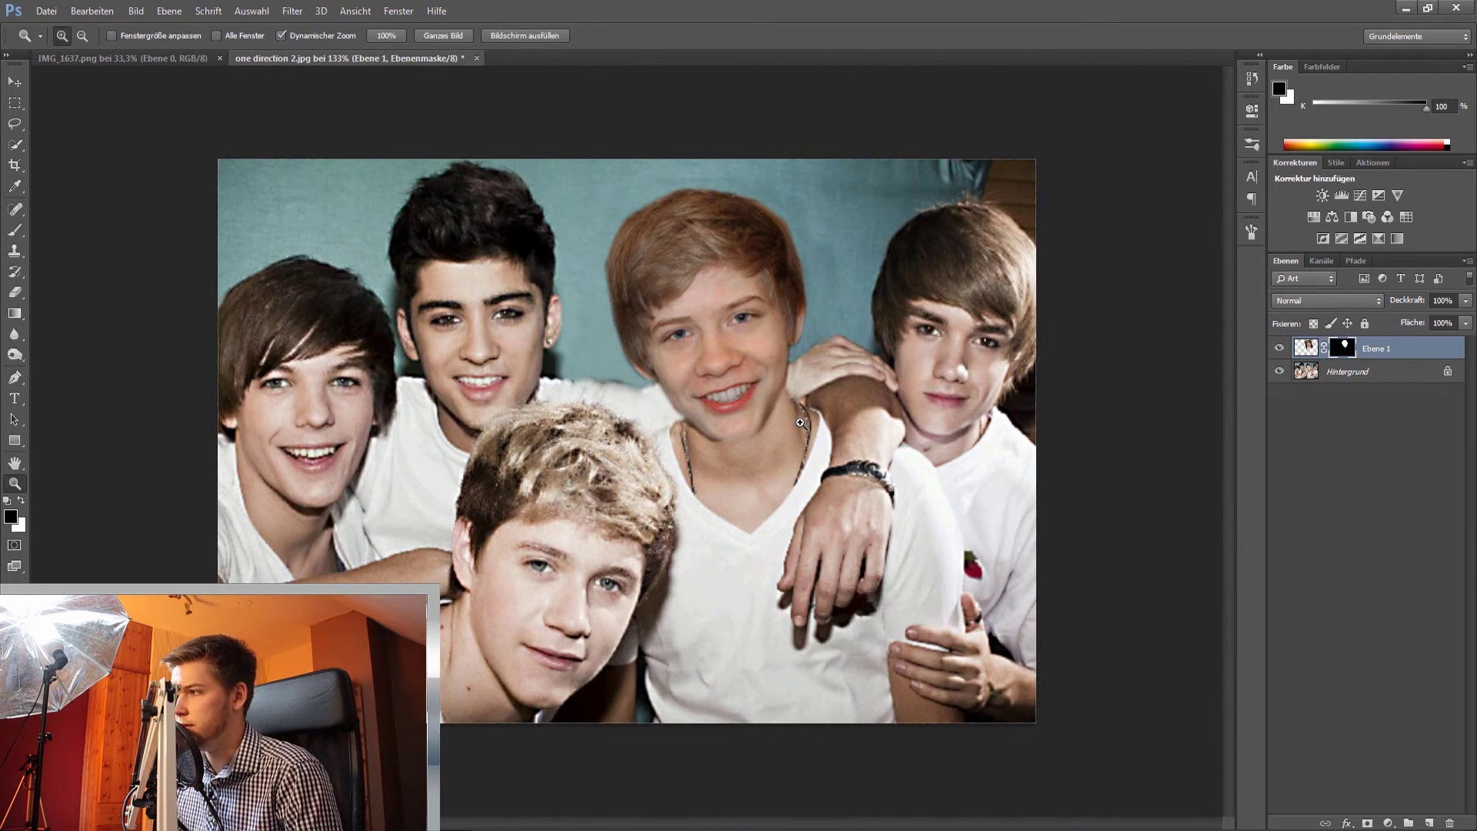
Add a Tonwertkorrektur layer clipped to Ebene 1 with input black 16 and white about 234
{"action": "key", "text": "b"}
{"action": "key", "text": "x"}
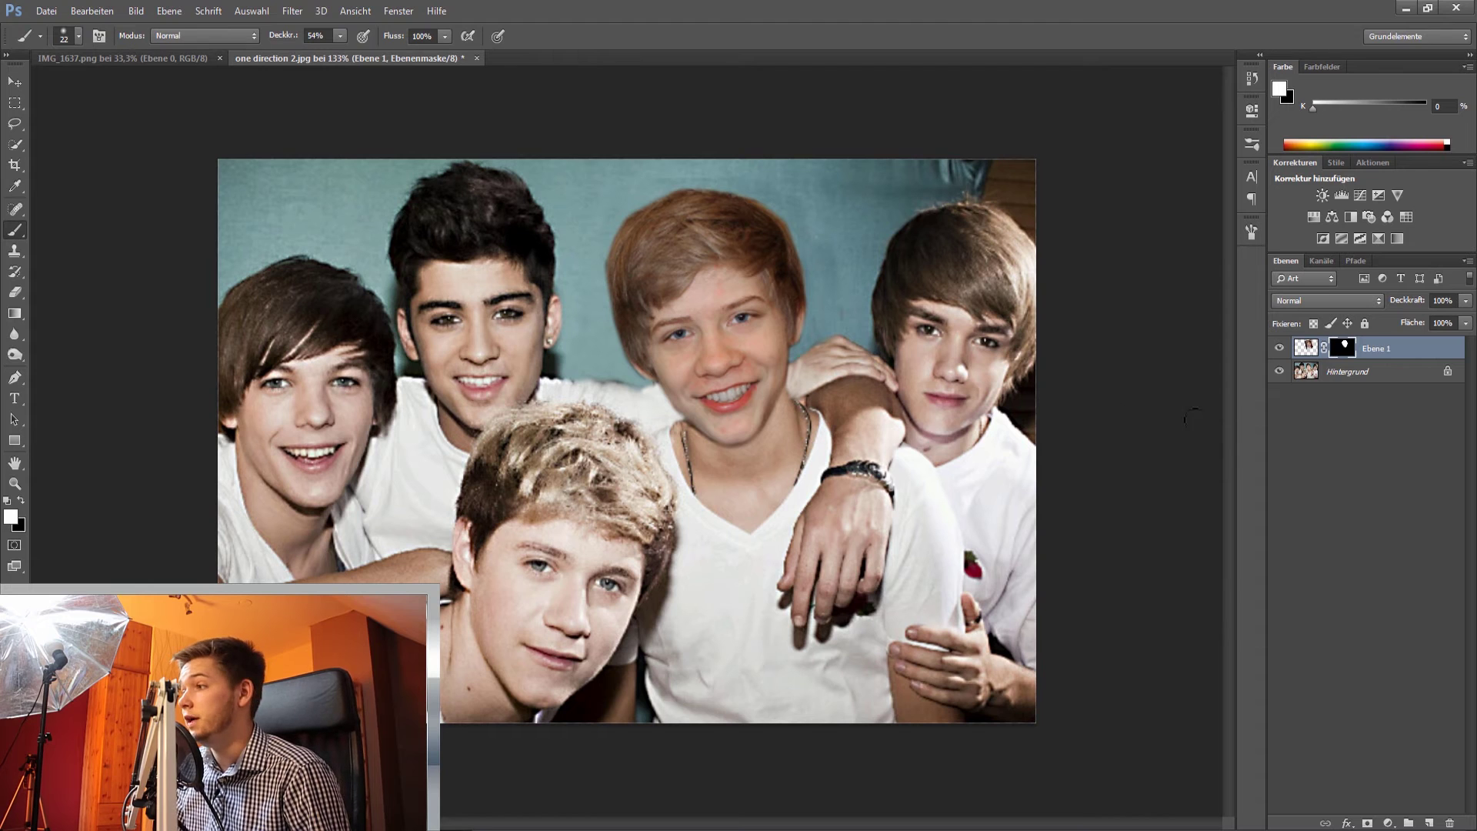
{"action": "left_click", "coordinate": [1312, 351]}
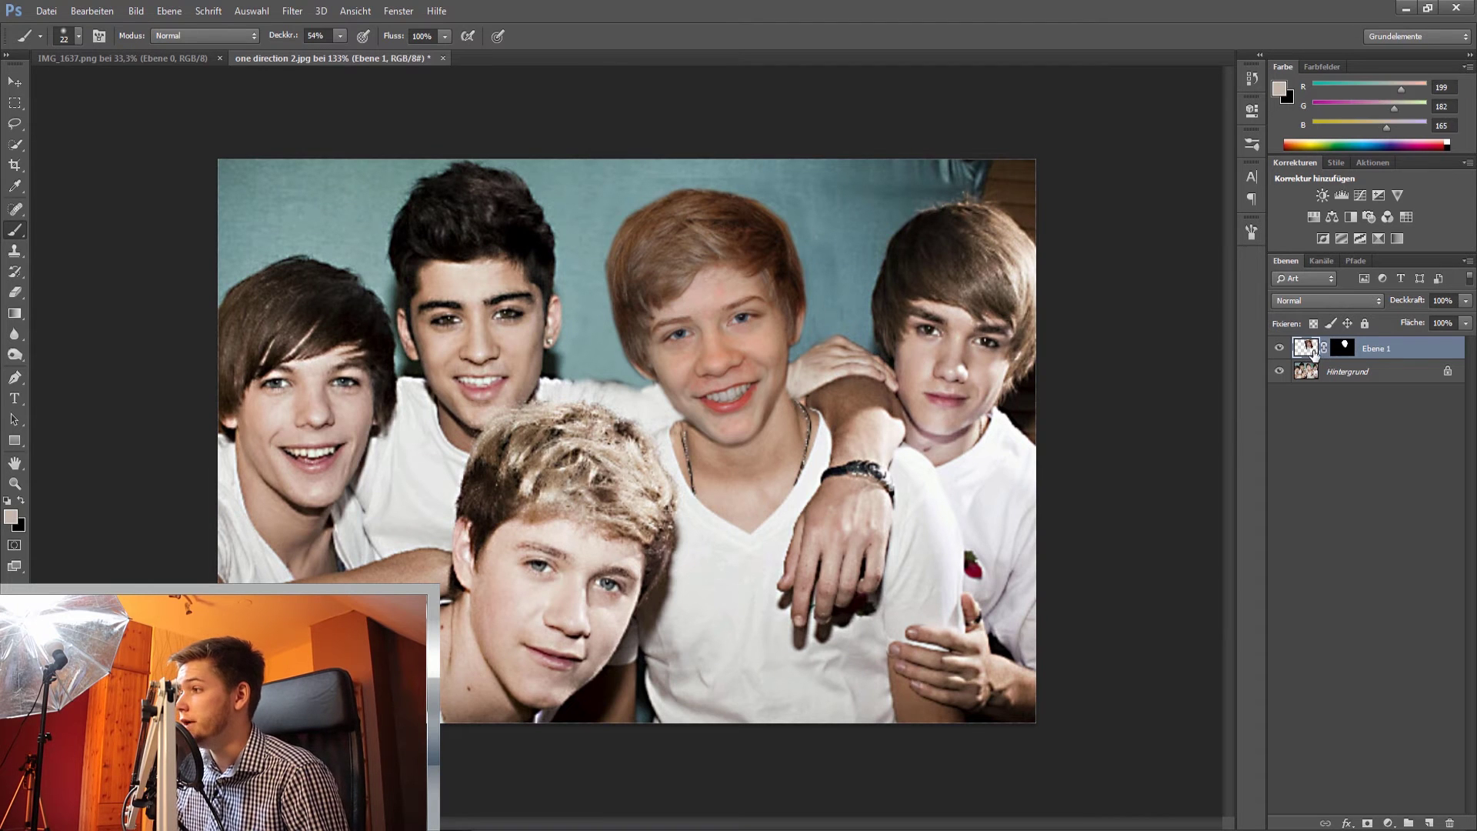
{"action": "left_click", "coordinate": [1342, 195]}
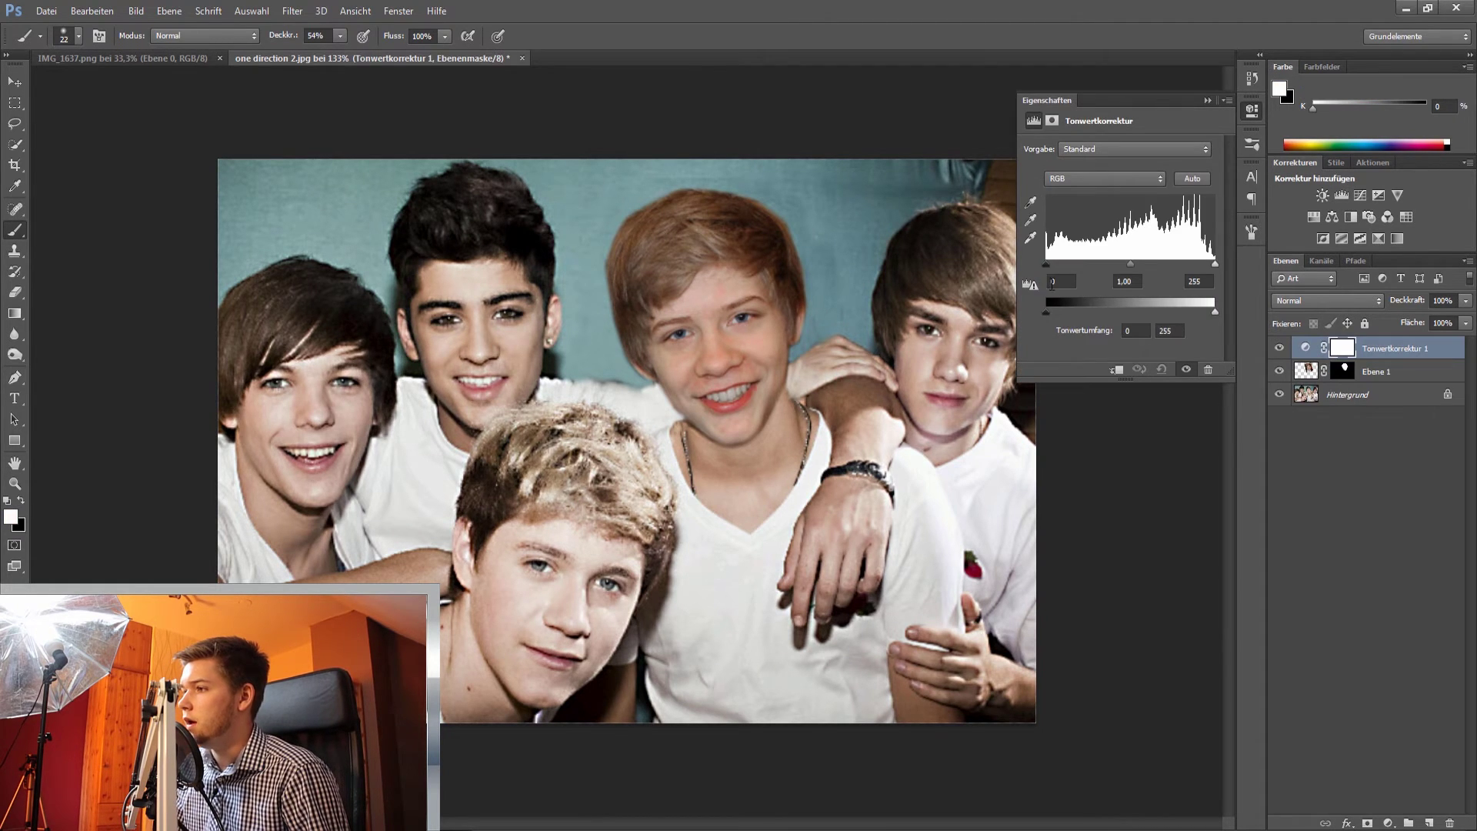
{"action": "left_click_drag", "start_coordinate": [1048, 264], "coordinate": [1085, 267]}
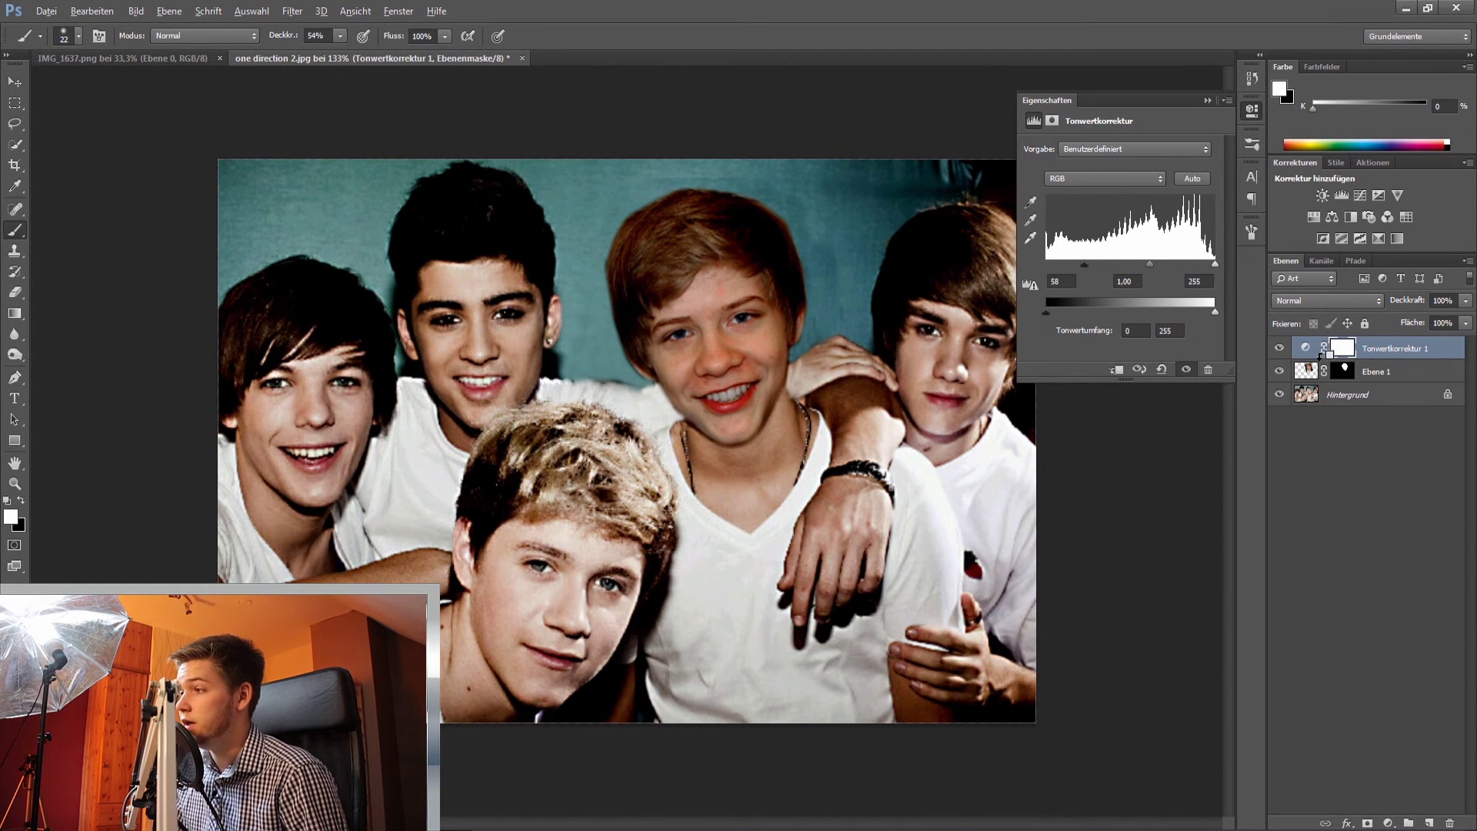
{"action": "left_click", "coordinate": [1320, 355], "text": "alt"}
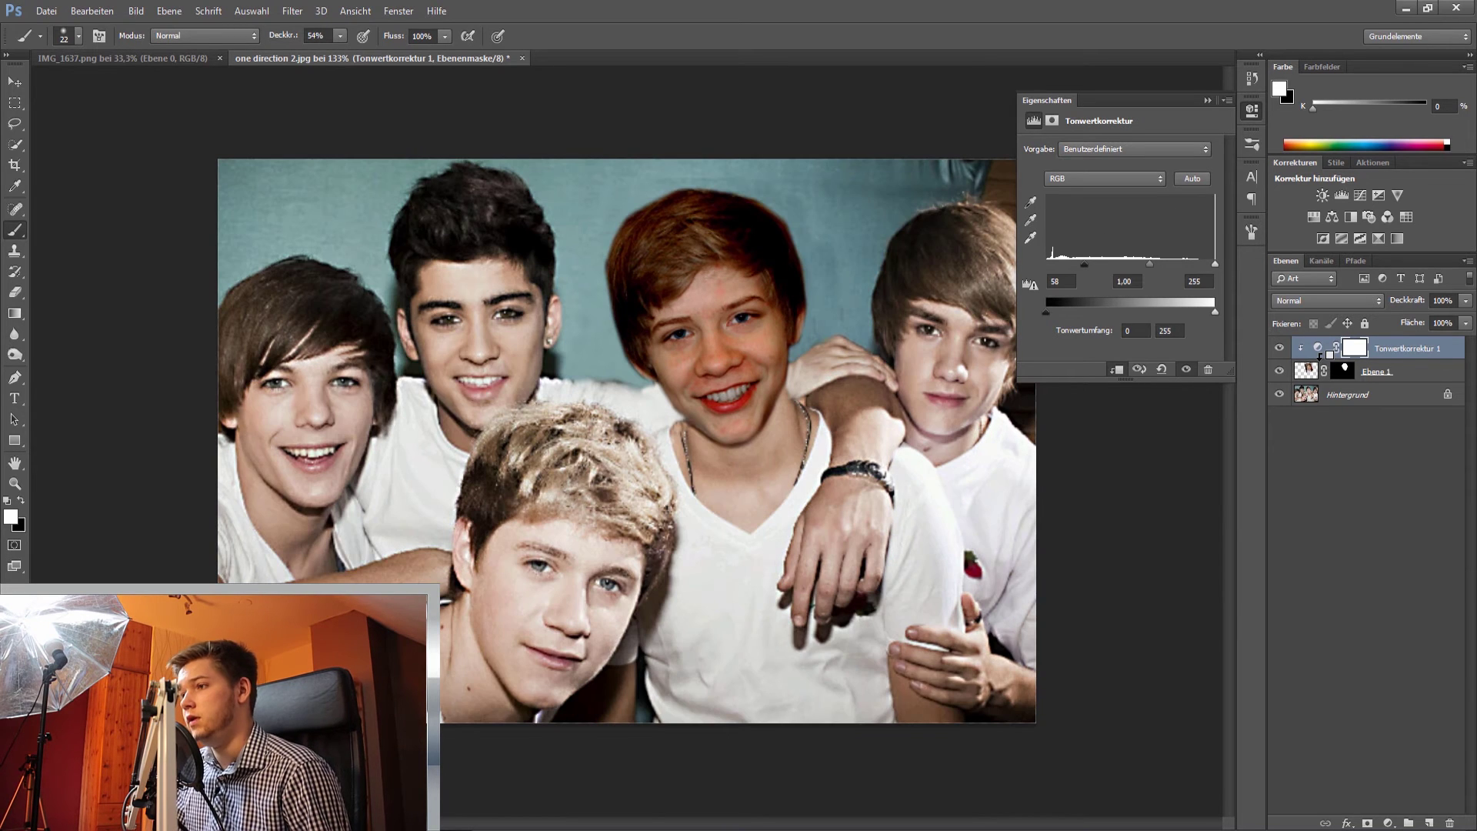
{"action": "mouse_move", "coordinate": [1085, 269]}
{"action": "left_mouse_down"}
{"action": "mouse_move", "coordinate": [1065, 270]}
{"action": "mouse_move", "coordinate": [1184, 265]}
{"action": "mouse_move", "coordinate": [1061, 267]}
{"action": "left_mouse_up"}
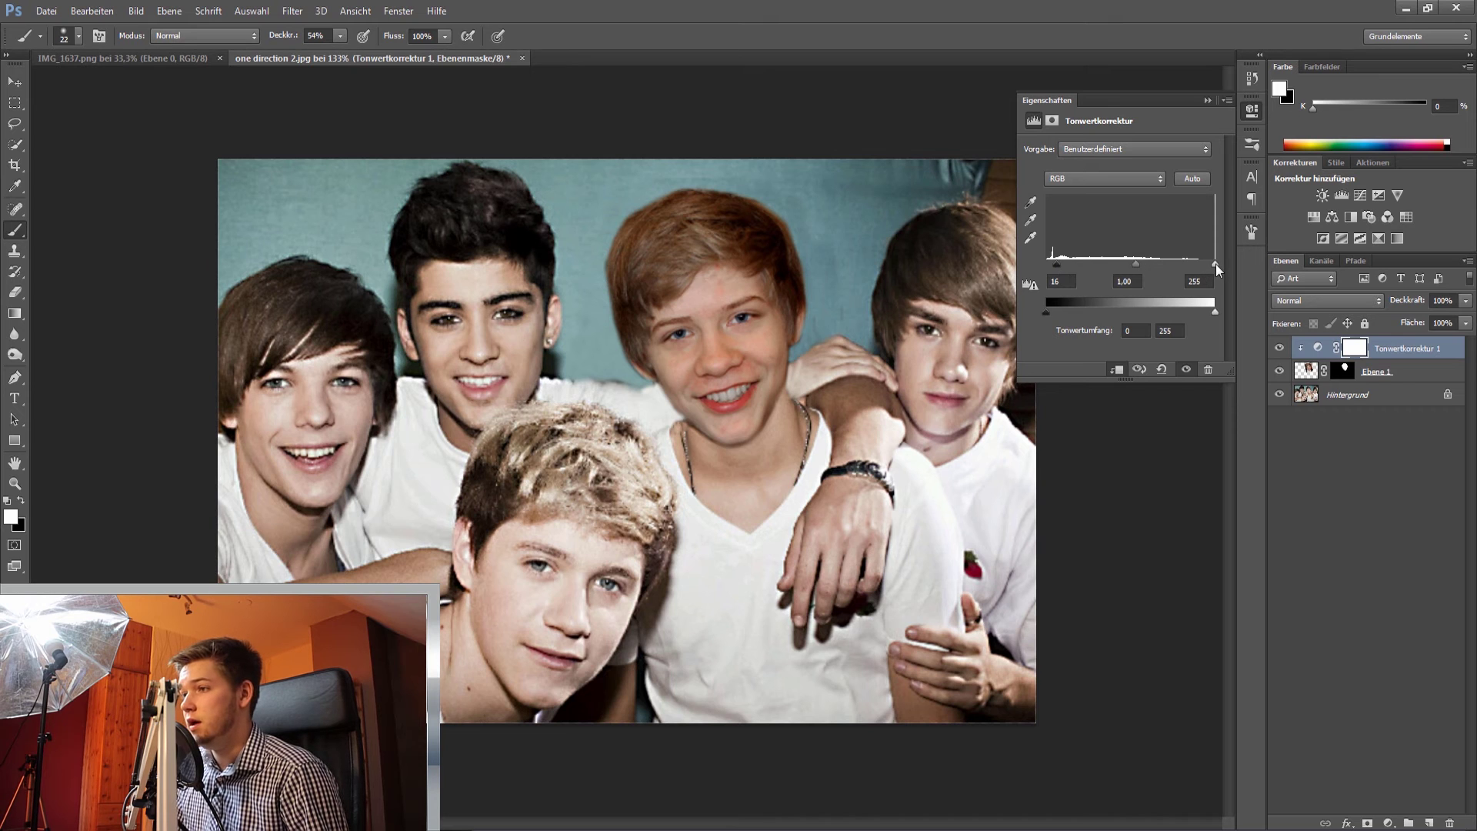
{"action": "mouse_move", "coordinate": [1216, 264]}
{"action": "left_mouse_down"}
{"action": "mouse_move", "coordinate": [1175, 270]}
{"action": "mouse_move", "coordinate": [1195, 275]}
{"action": "left_mouse_up"}
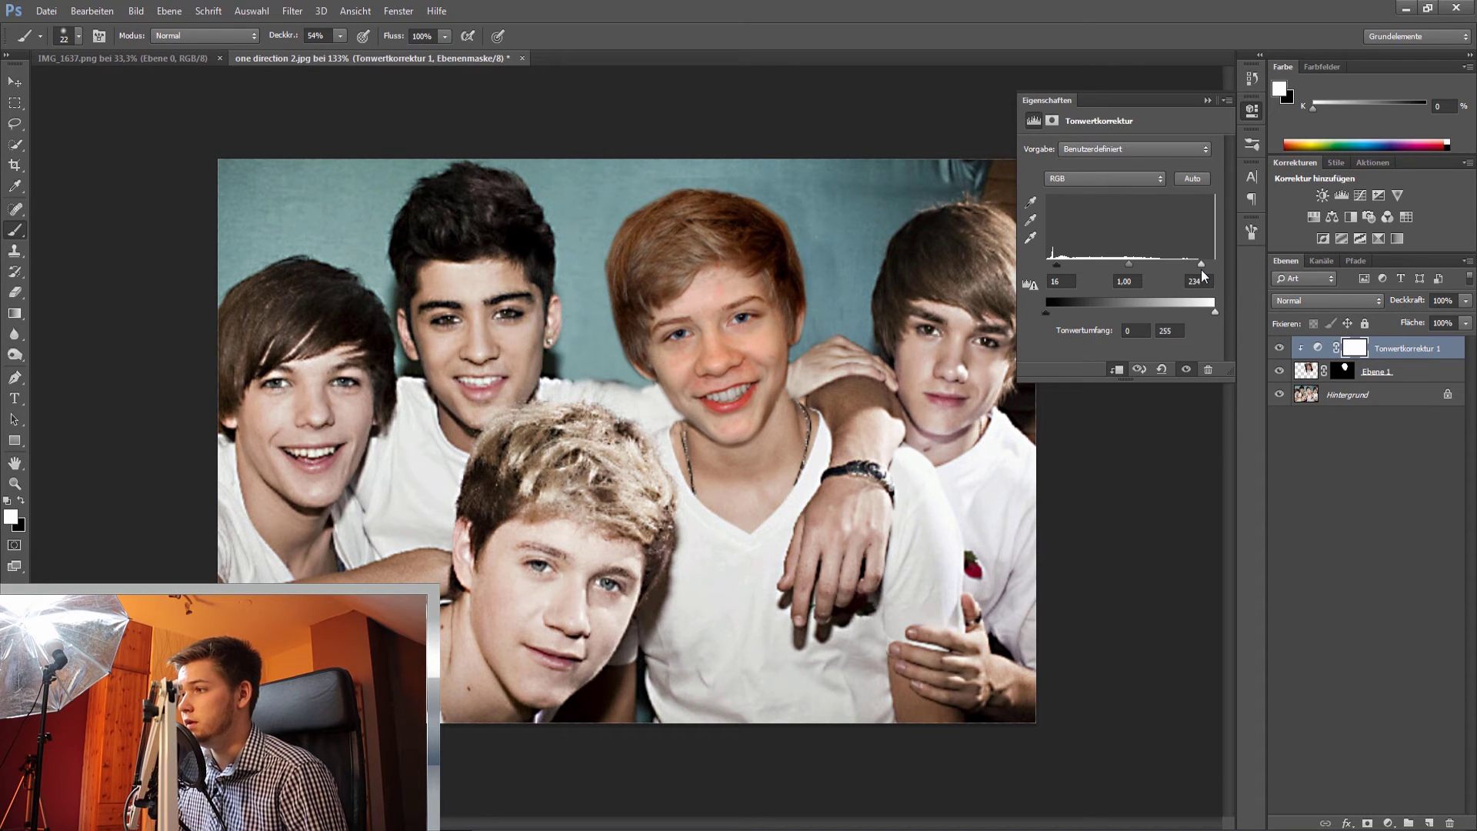
{"action": "key", "text": "alt+bracketleft"}
Apply a 0.2 px Gaussian Blur (Gaußscher Weichzeichner) to the face layer Ebene 1
{"action": "left_click", "coordinate": [293, 11]}
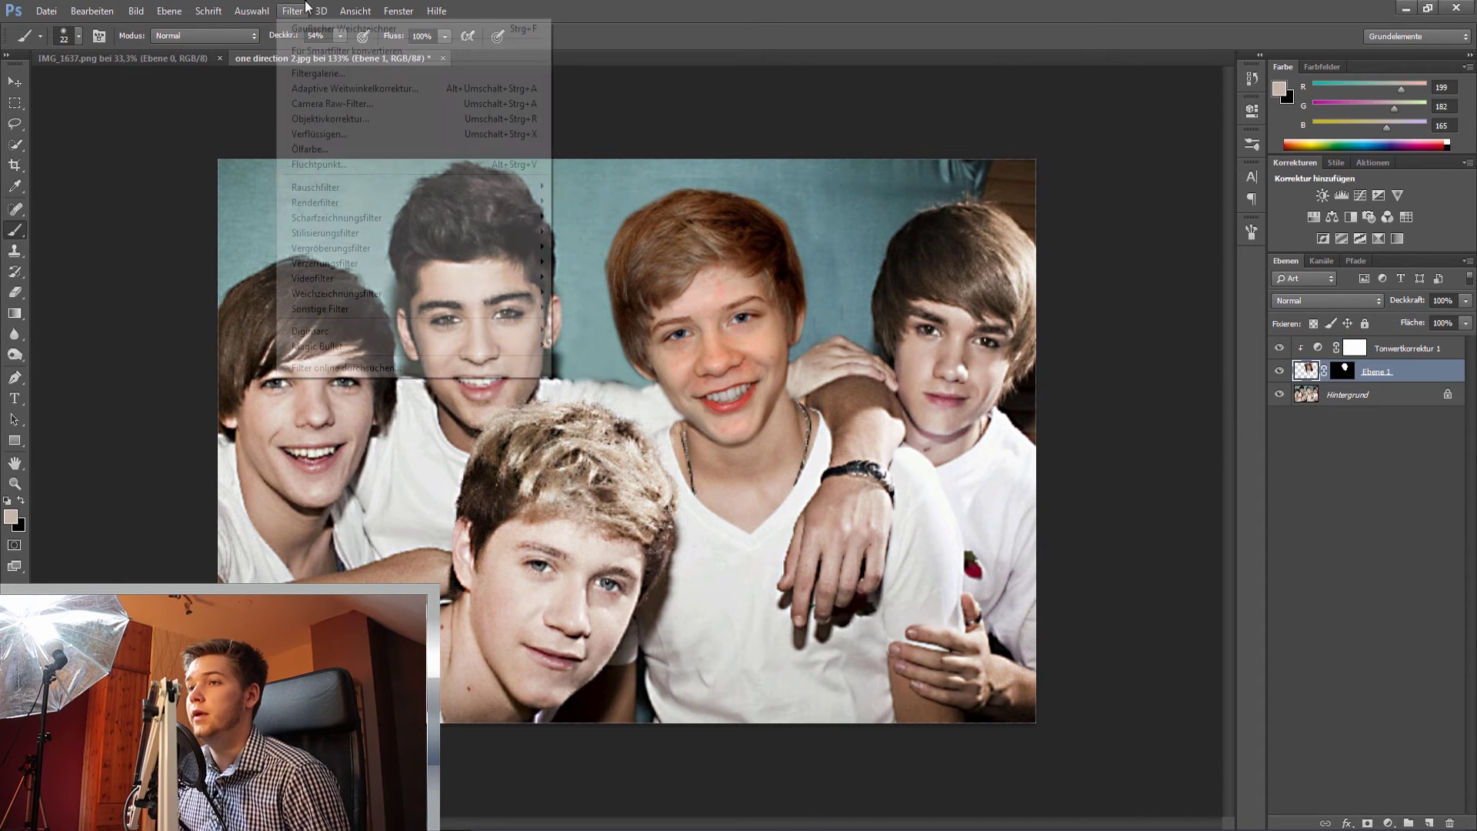
{"action": "mouse_move", "coordinate": [540, 302]}
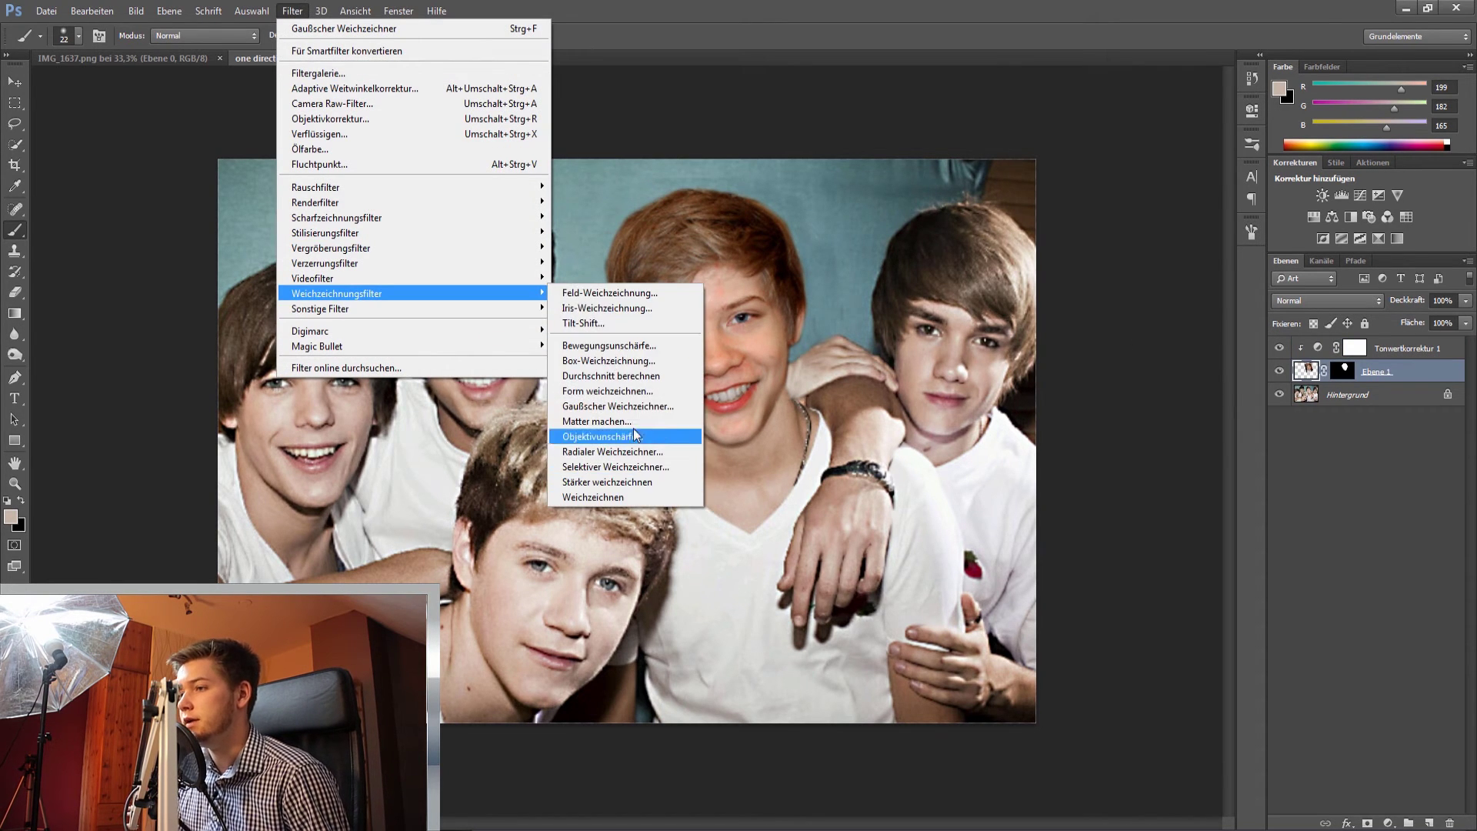
{"action": "left_click", "coordinate": [615, 406]}
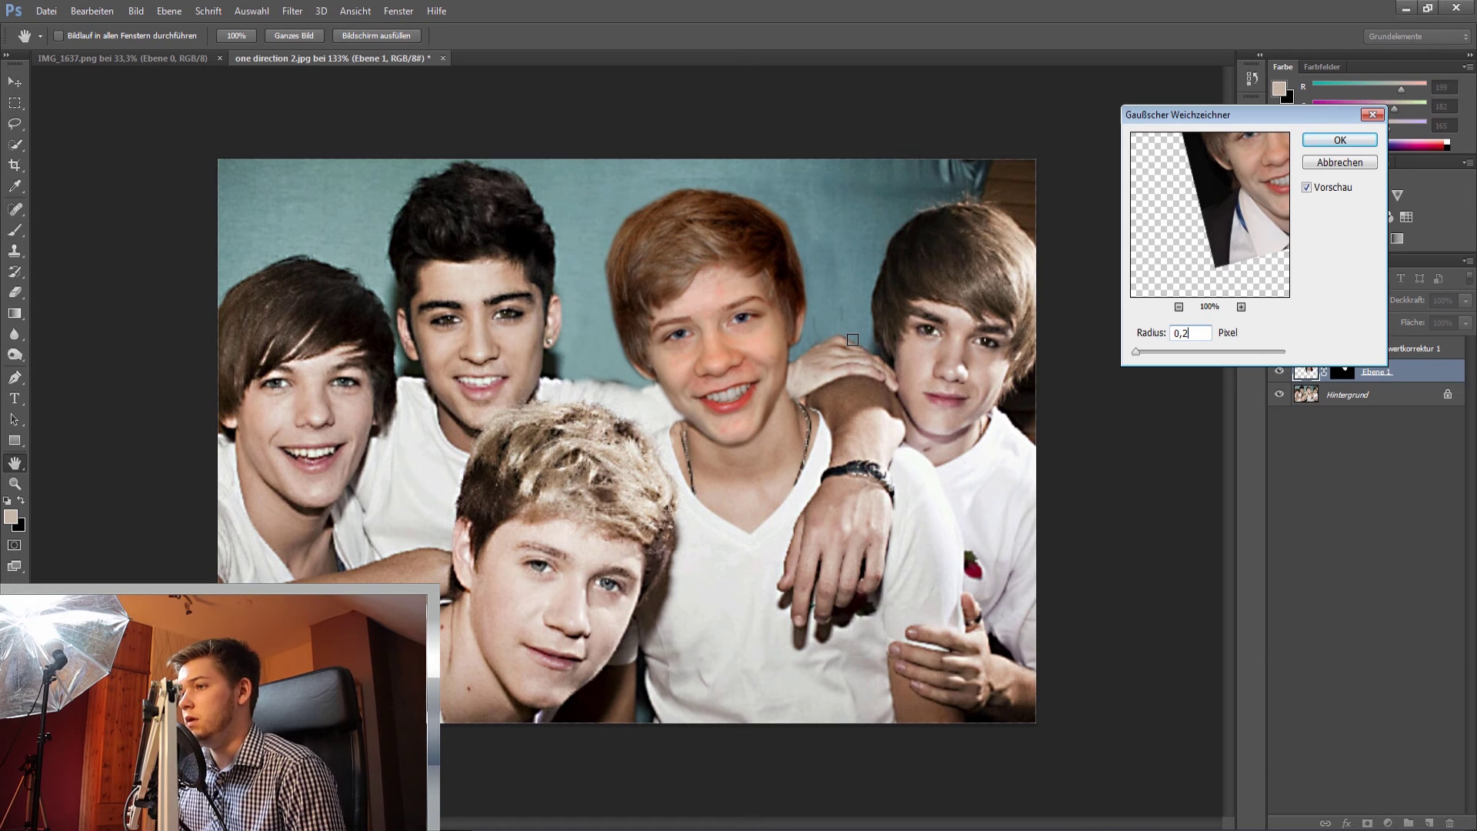
{"action": "key", "text": "Return"}
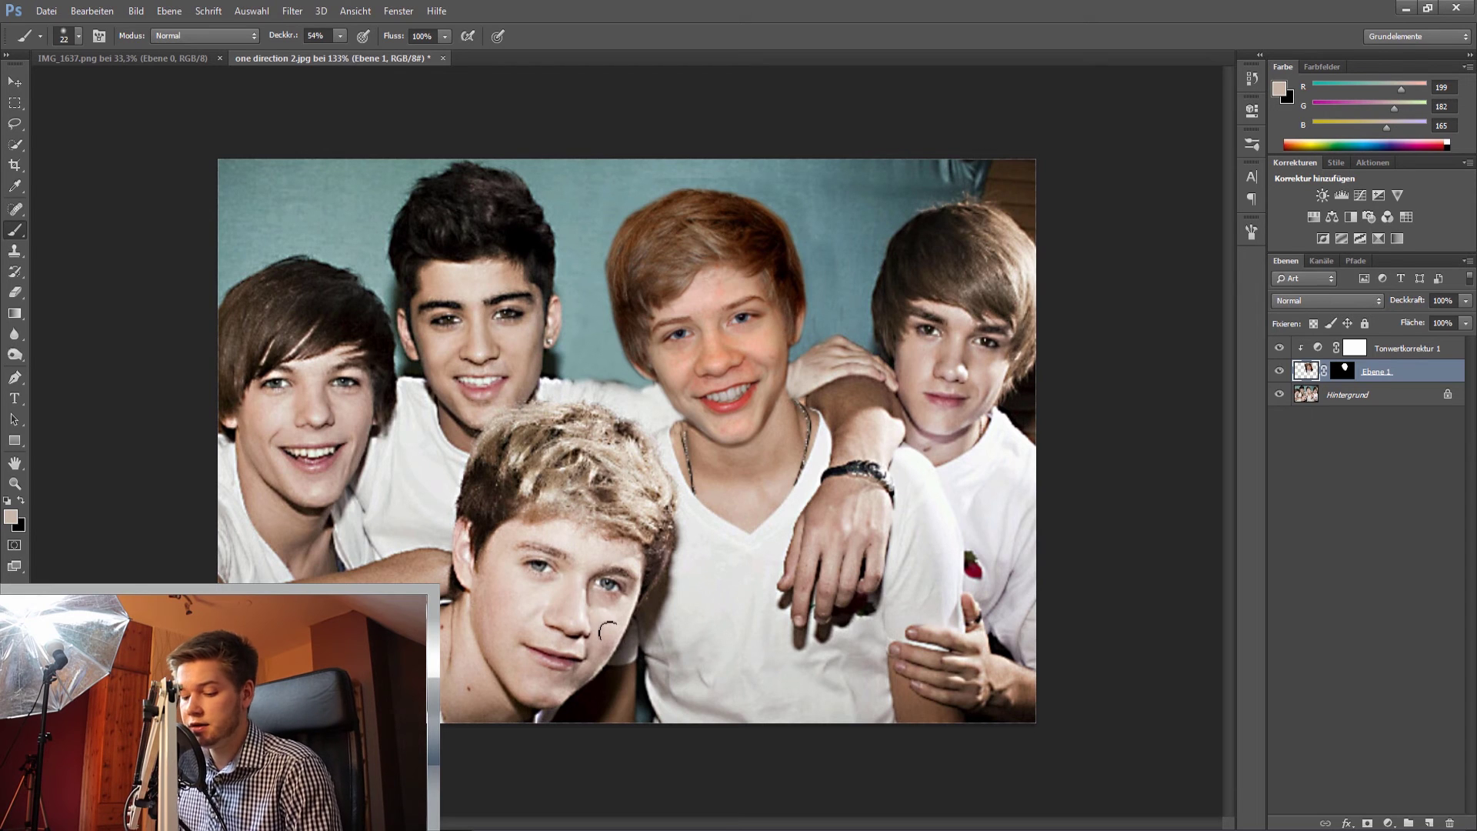
Zoom in closely on the boys' faces and centre the pasted face in view
{"action": "key", "text": "z"}
{"action": "left_click_drag", "start_coordinate": [988, 363], "coordinate": [1059, 347]}
{"action": "key", "text": "h"}
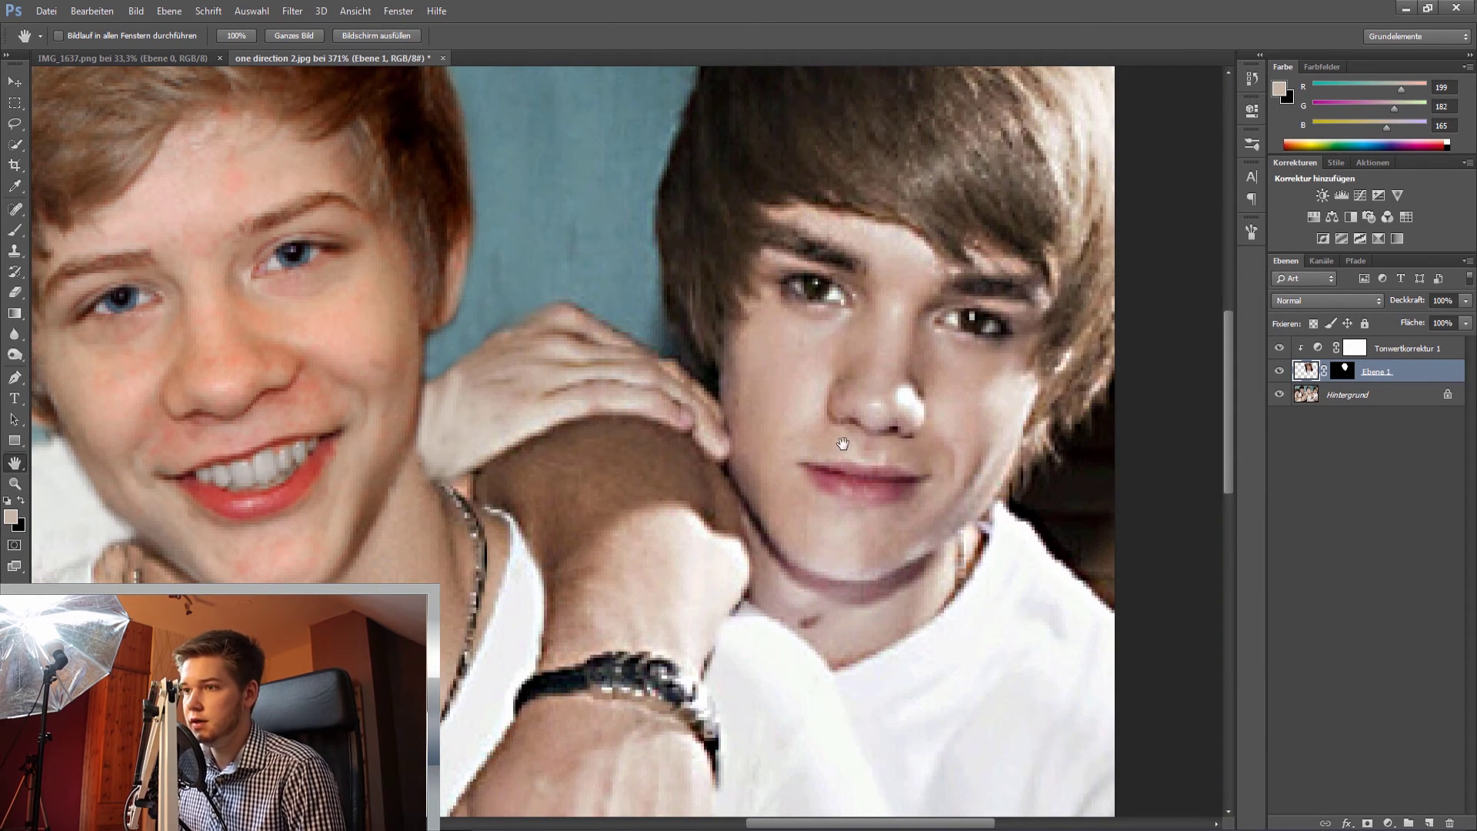
{"action": "left_click_drag", "start_coordinate": [842, 444], "coordinate": [1192, 523]}
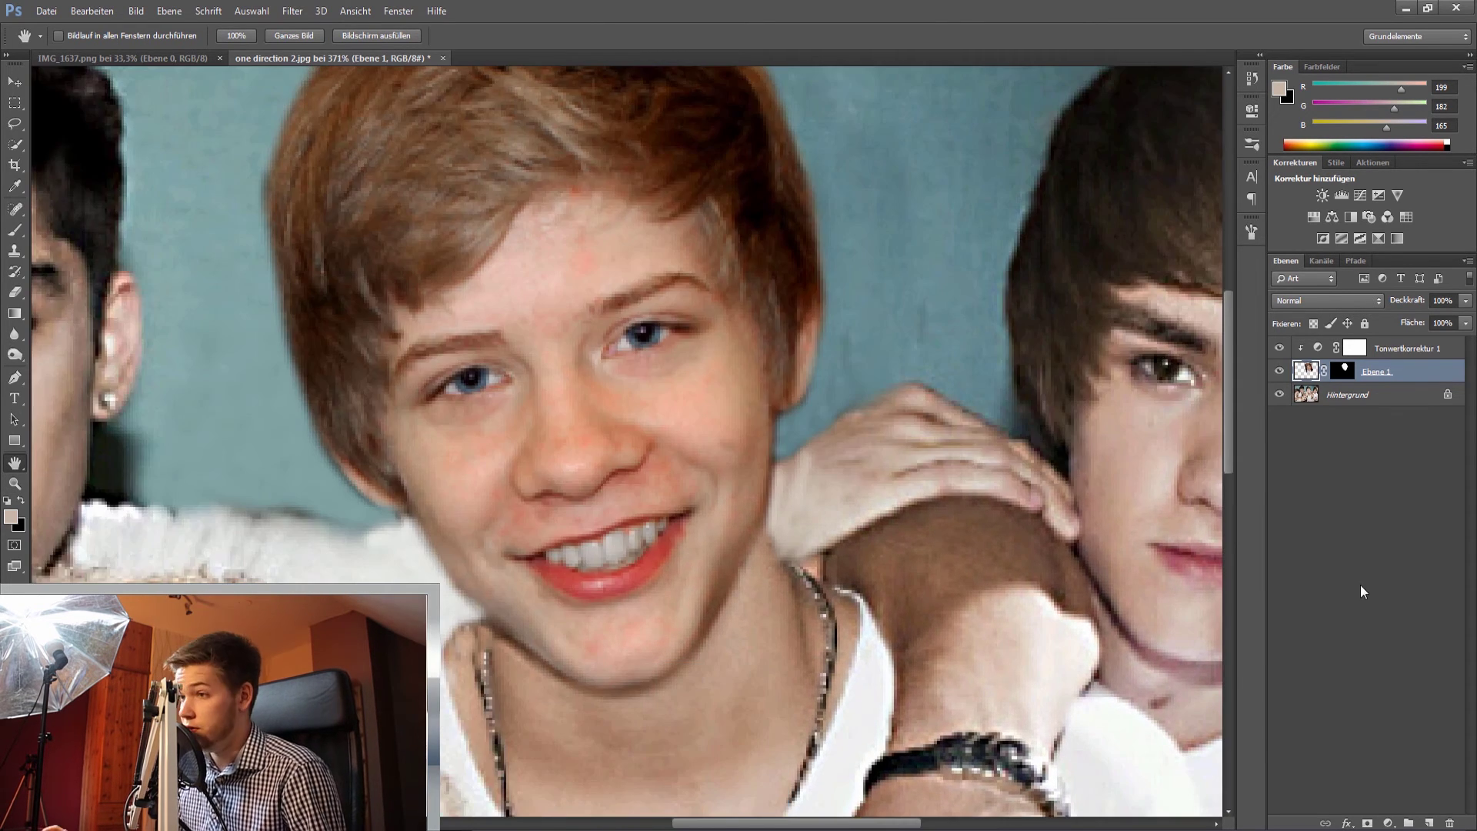
Merge Tonwertkorrektur 1 down into Ebene 1 and add a new empty layer above it
{"action": "left_click", "coordinate": [1393, 354]}
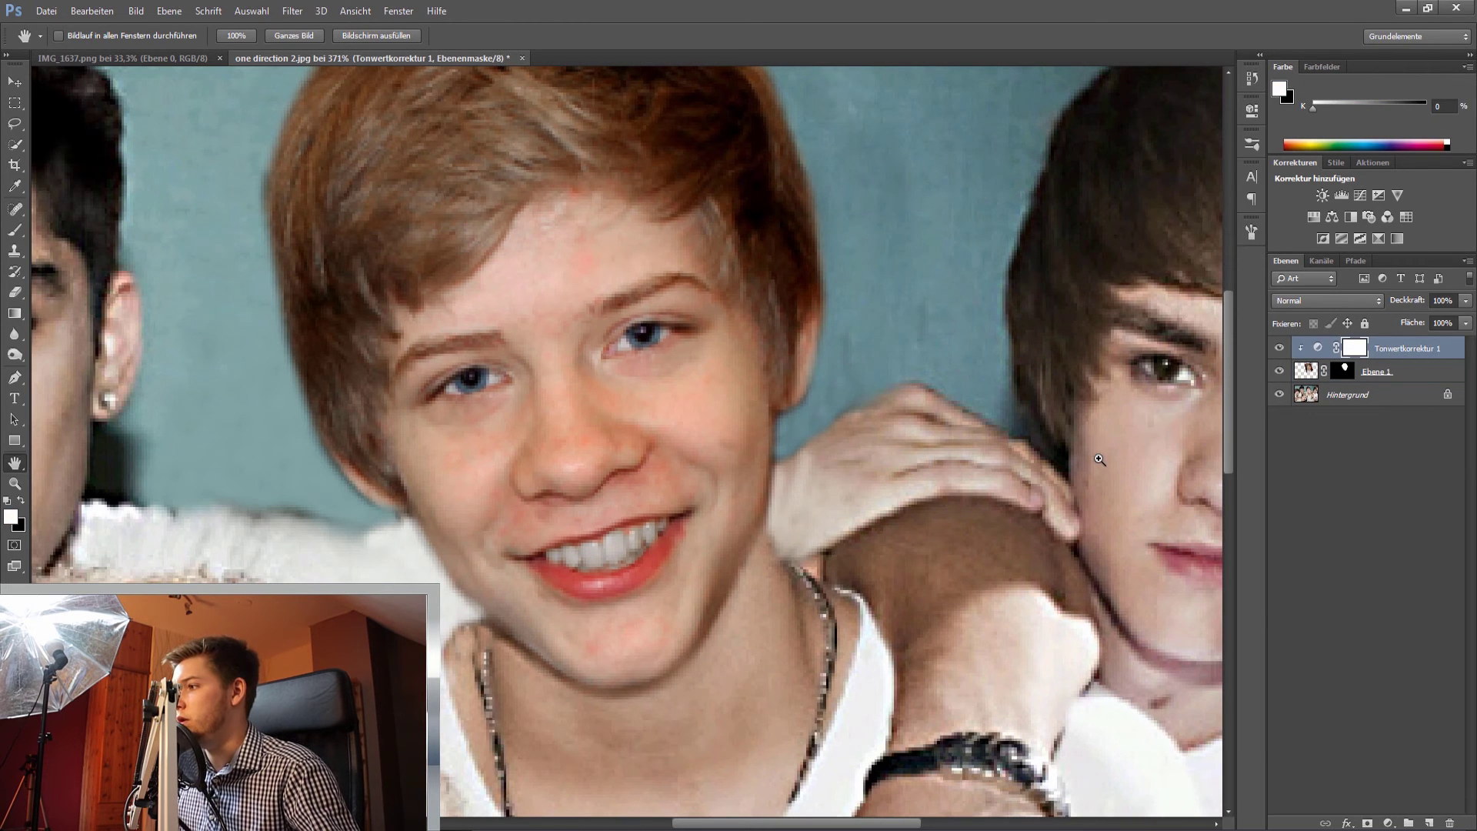
{"action": "key", "text": "ctrl+e"}
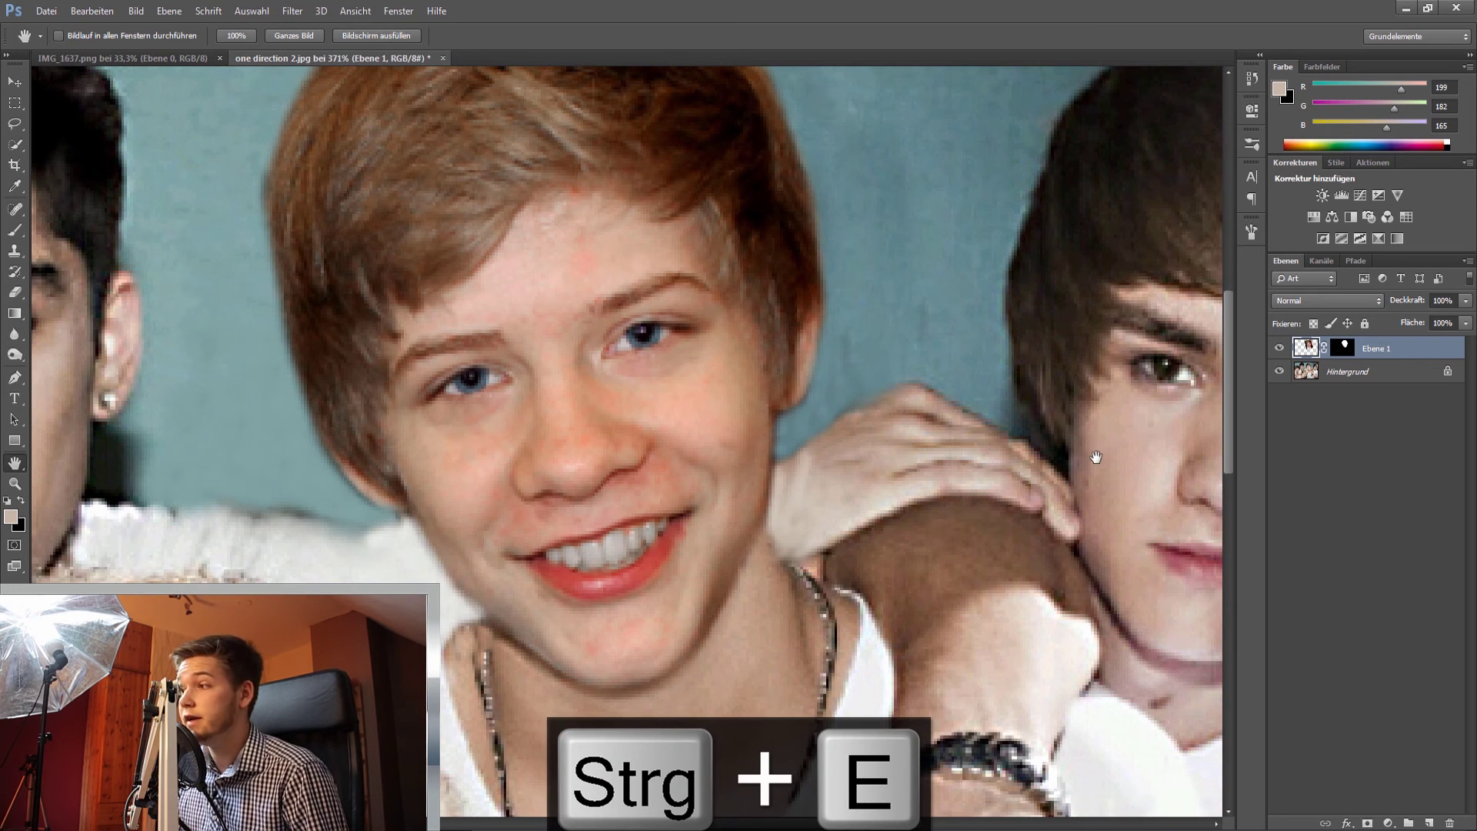
{"action": "left_click", "coordinate": [1430, 823]}
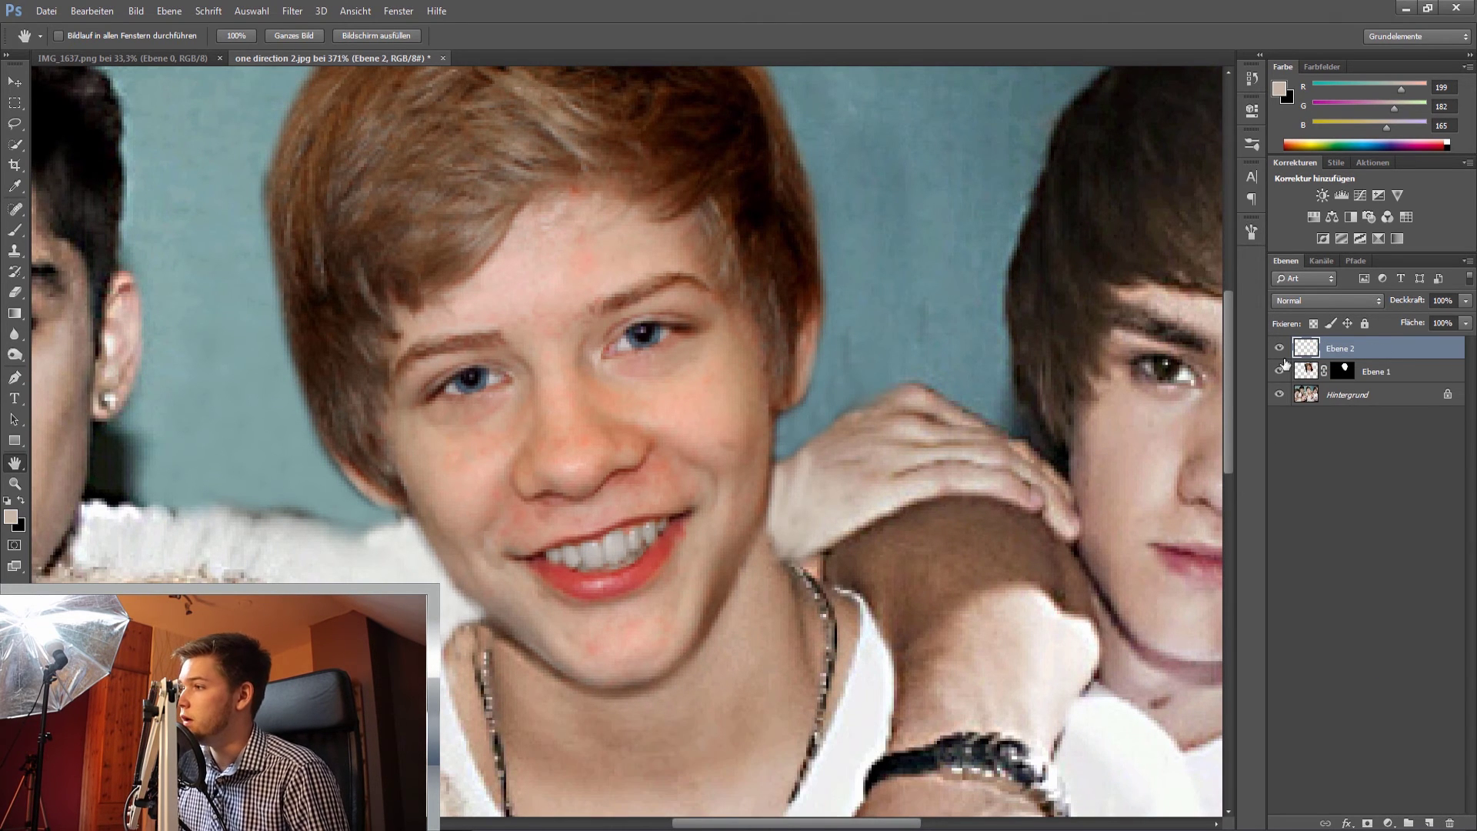
Set the new layer's blend mode to Luminanz and make white the foreground painting colour
{"action": "left_click", "coordinate": [1321, 303]}
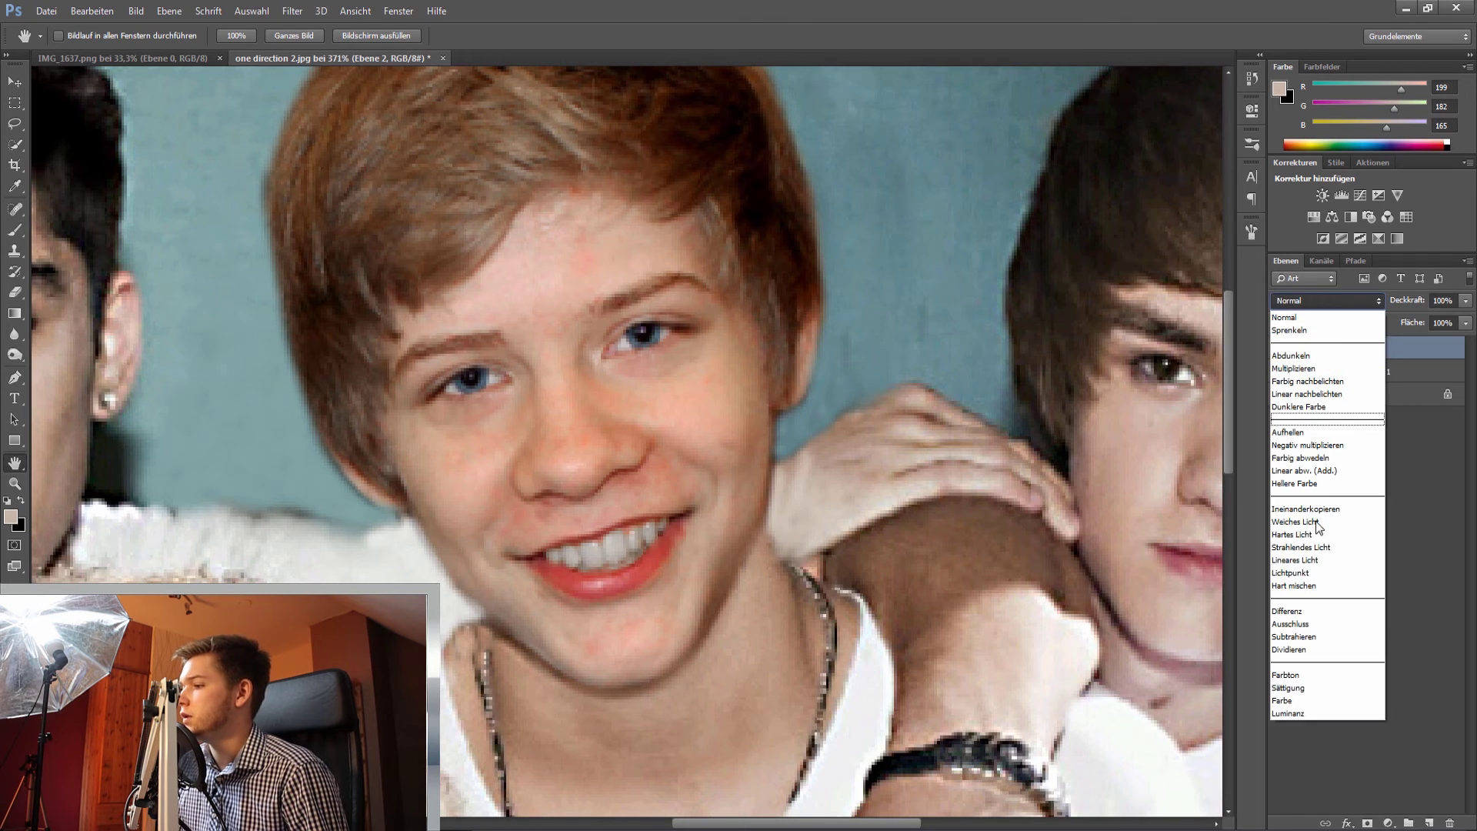
{"action": "left_click", "coordinate": [1307, 713]}
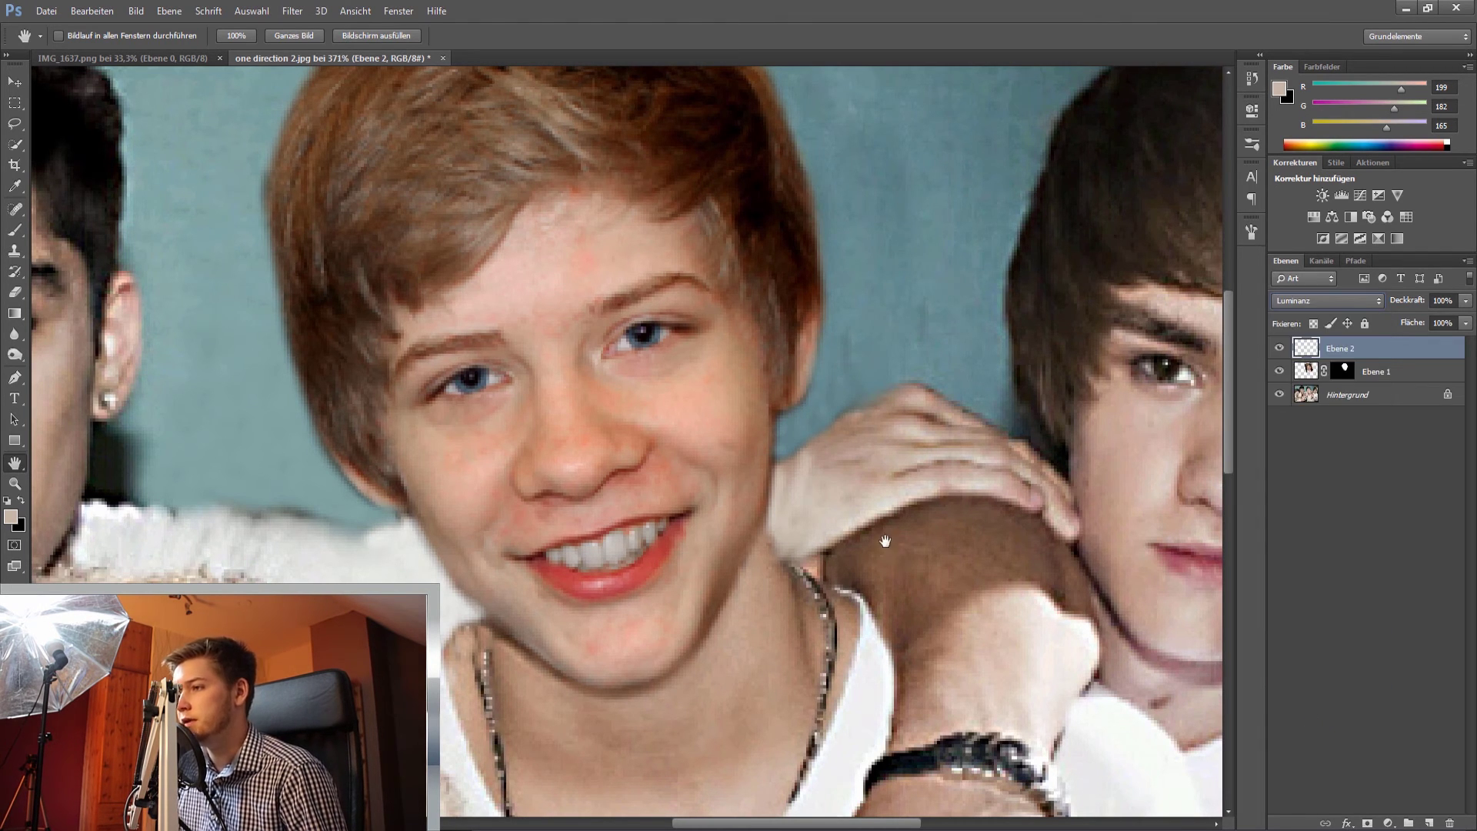
{"action": "key", "text": "d"}
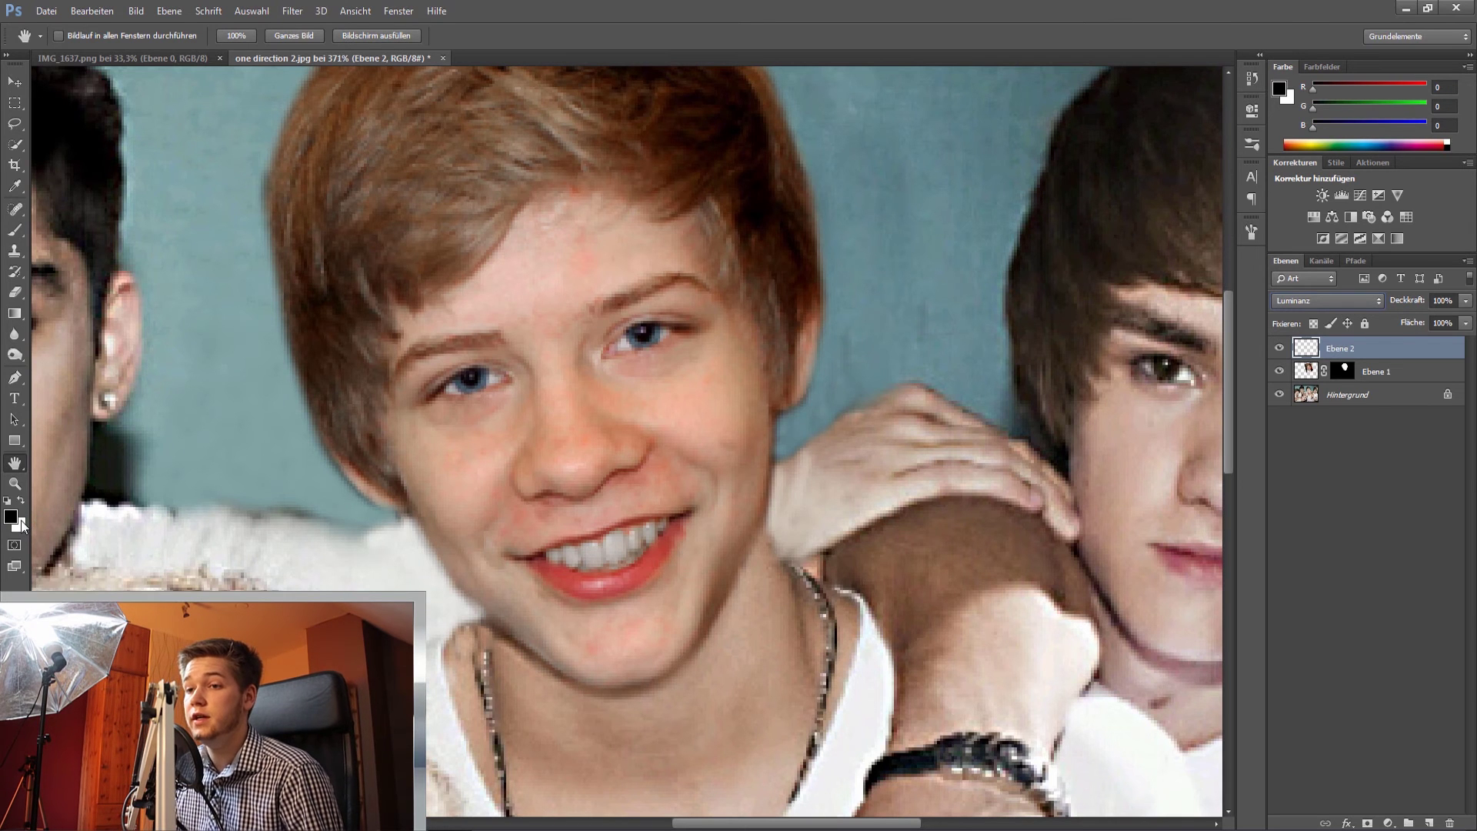
{"action": "key", "text": "x"}
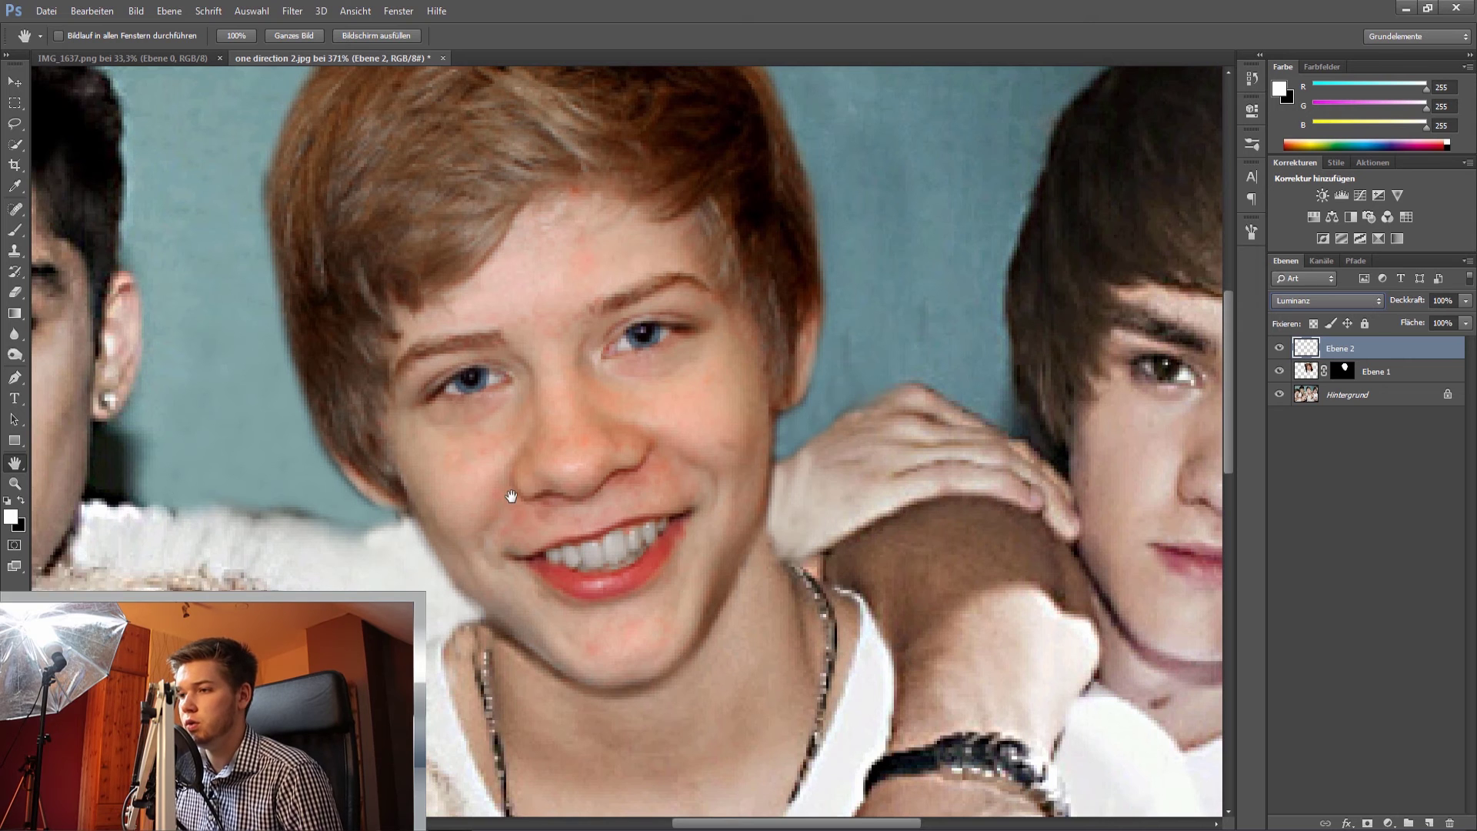
{"action": "key", "text": "b"}
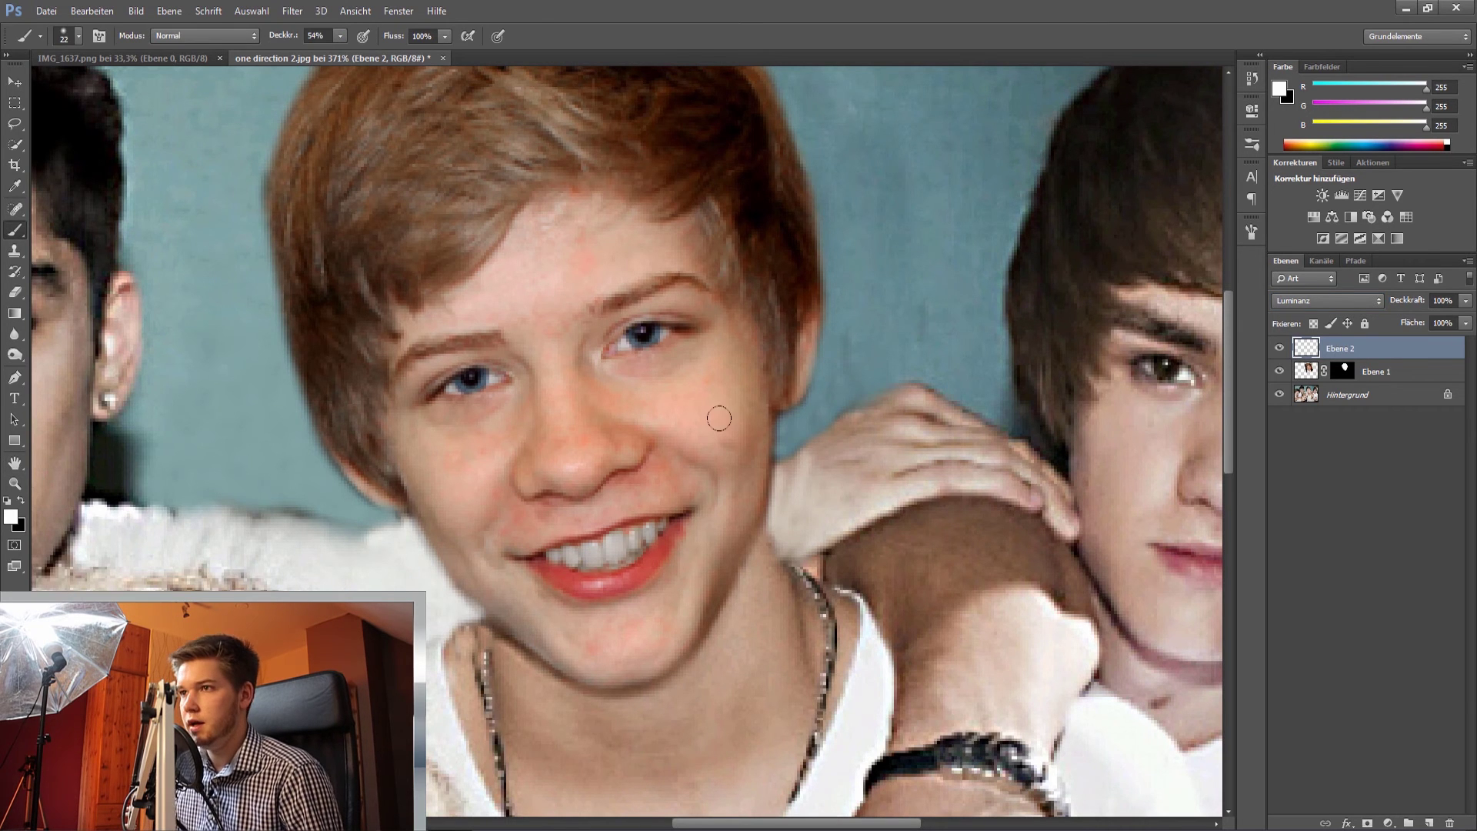
Set a 30 px soft brush at 45% opacity and paint a white highlight on the right cheek
{"action": "left_click_drag", "start_coordinate": [278, 40], "coordinate": [271, 40]}
{"action": "right_click", "coordinate": [685, 412], "text": "alt"}
{"action": "mouse_move", "coordinate": [697, 413]}
{"action": "left_mouse_down"}
{"action": "mouse_move", "coordinate": [701, 372]}
{"action": "mouse_move", "coordinate": [689, 422]}
{"action": "mouse_move", "coordinate": [693, 363]}
{"action": "mouse_move", "coordinate": [683, 505]}
{"action": "mouse_move", "coordinate": [711, 442]}
{"action": "mouse_move", "coordinate": [693, 431]}
{"action": "mouse_move", "coordinate": [696, 357]}
{"action": "left_mouse_up"}
With a 15 px brush, highlight the nose tip, chin, left cheek and forehead, then zoom out
{"action": "right_click", "coordinate": [575, 444], "text": "alt"}
{"action": "left_click_drag", "start_coordinate": [573, 446], "coordinate": [569, 461]}
{"action": "mouse_move", "coordinate": [671, 604]}
{"action": "left_mouse_down"}
{"action": "mouse_move", "coordinate": [637, 645]}
{"action": "mouse_move", "coordinate": [567, 631]}
{"action": "mouse_move", "coordinate": [650, 638]}
{"action": "mouse_move", "coordinate": [581, 632]}
{"action": "mouse_move", "coordinate": [698, 574]}
{"action": "mouse_move", "coordinate": [714, 519]}
{"action": "mouse_move", "coordinate": [595, 639]}
{"action": "left_mouse_up"}
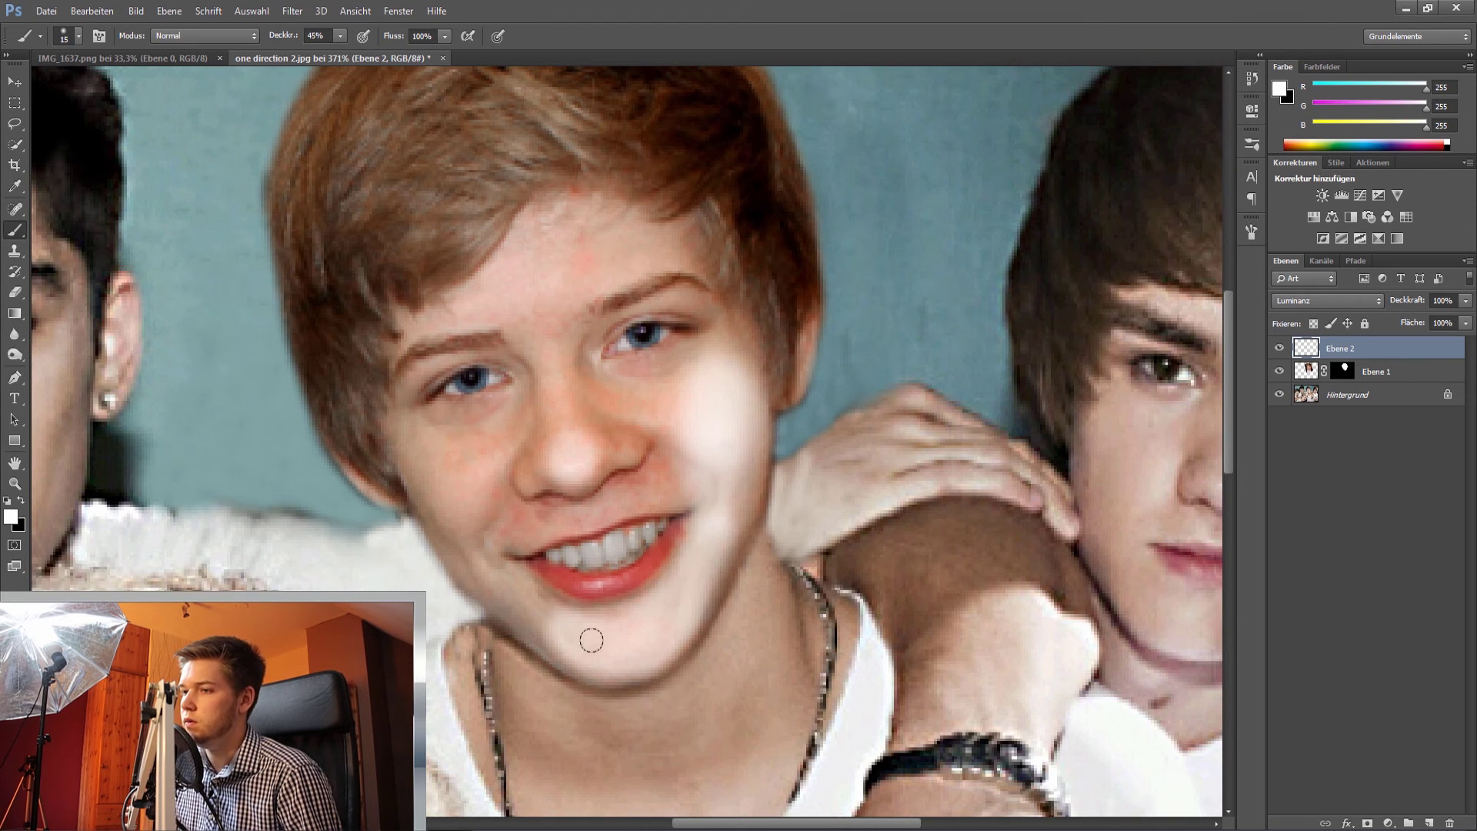
{"action": "left_click_drag", "start_coordinate": [448, 468], "coordinate": [451, 493]}
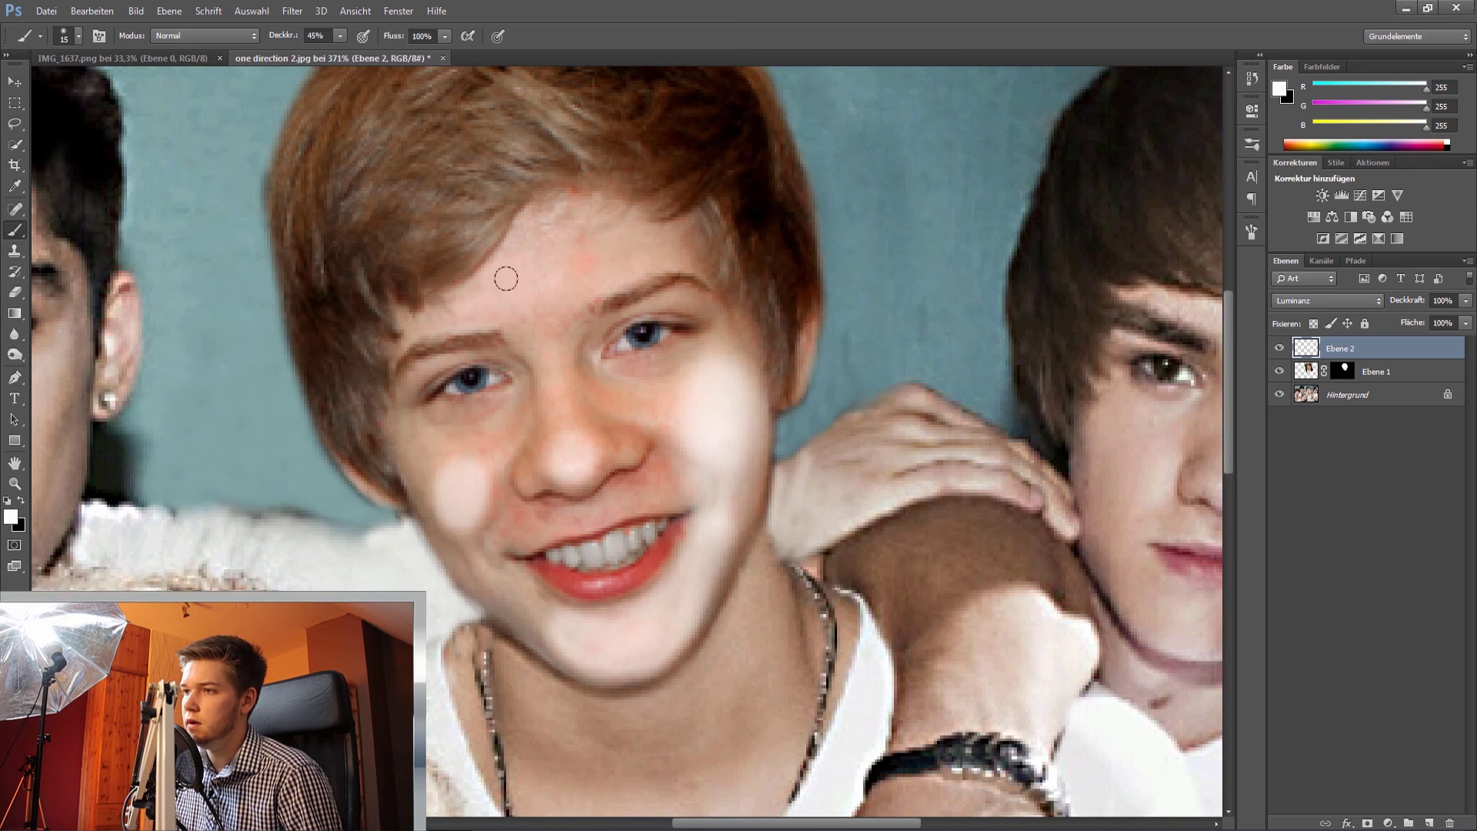
{"action": "mouse_move", "coordinate": [547, 220]}
{"action": "left_mouse_down"}
{"action": "mouse_move", "coordinate": [583, 222]}
{"action": "mouse_move", "coordinate": [541, 237]}
{"action": "mouse_move", "coordinate": [561, 438]}
{"action": "left_mouse_up"}
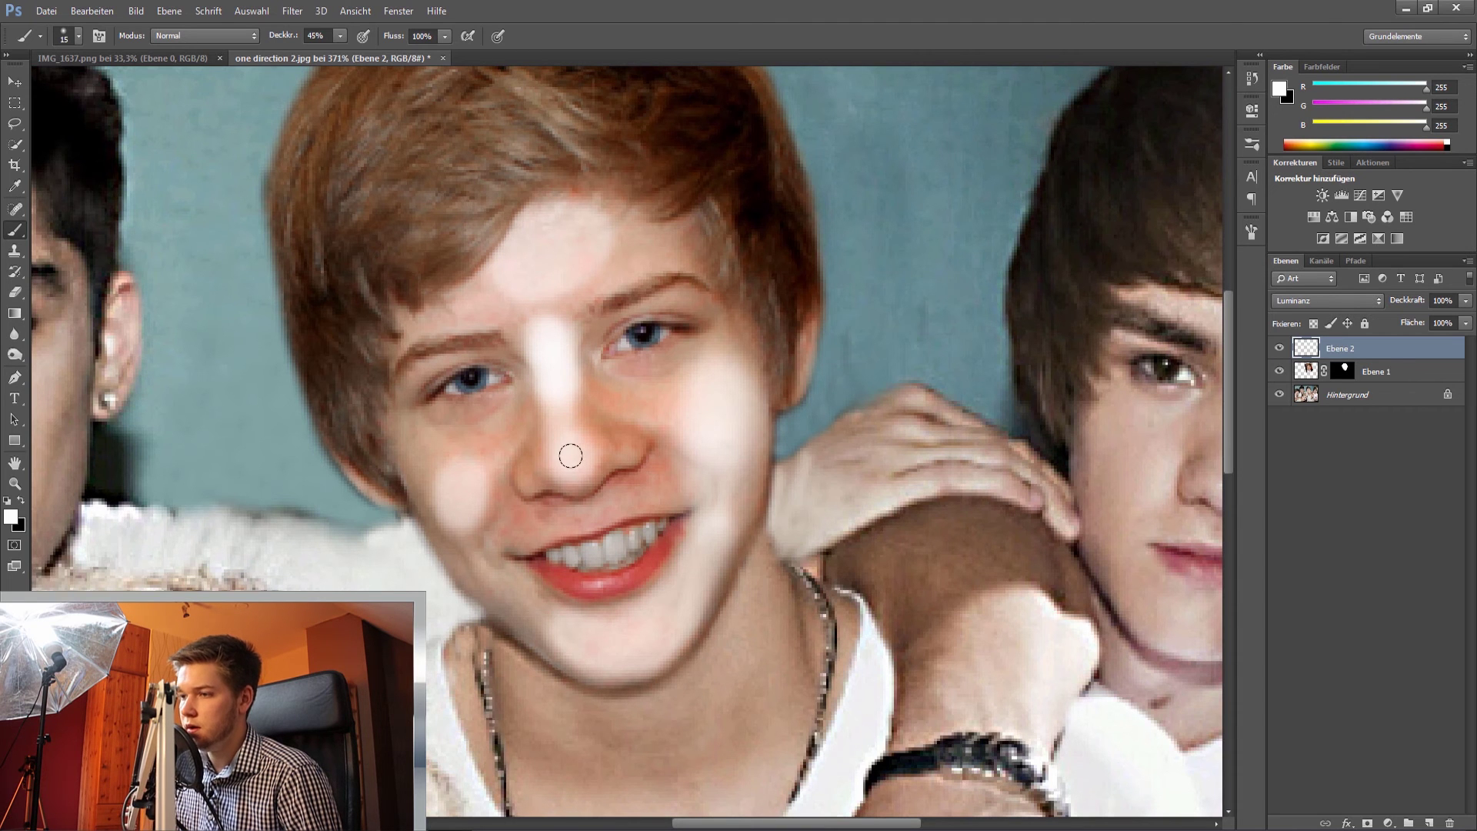
{"action": "key", "text": "z"}
{"action": "left_click_drag", "start_coordinate": [837, 448], "coordinate": [805, 439]}
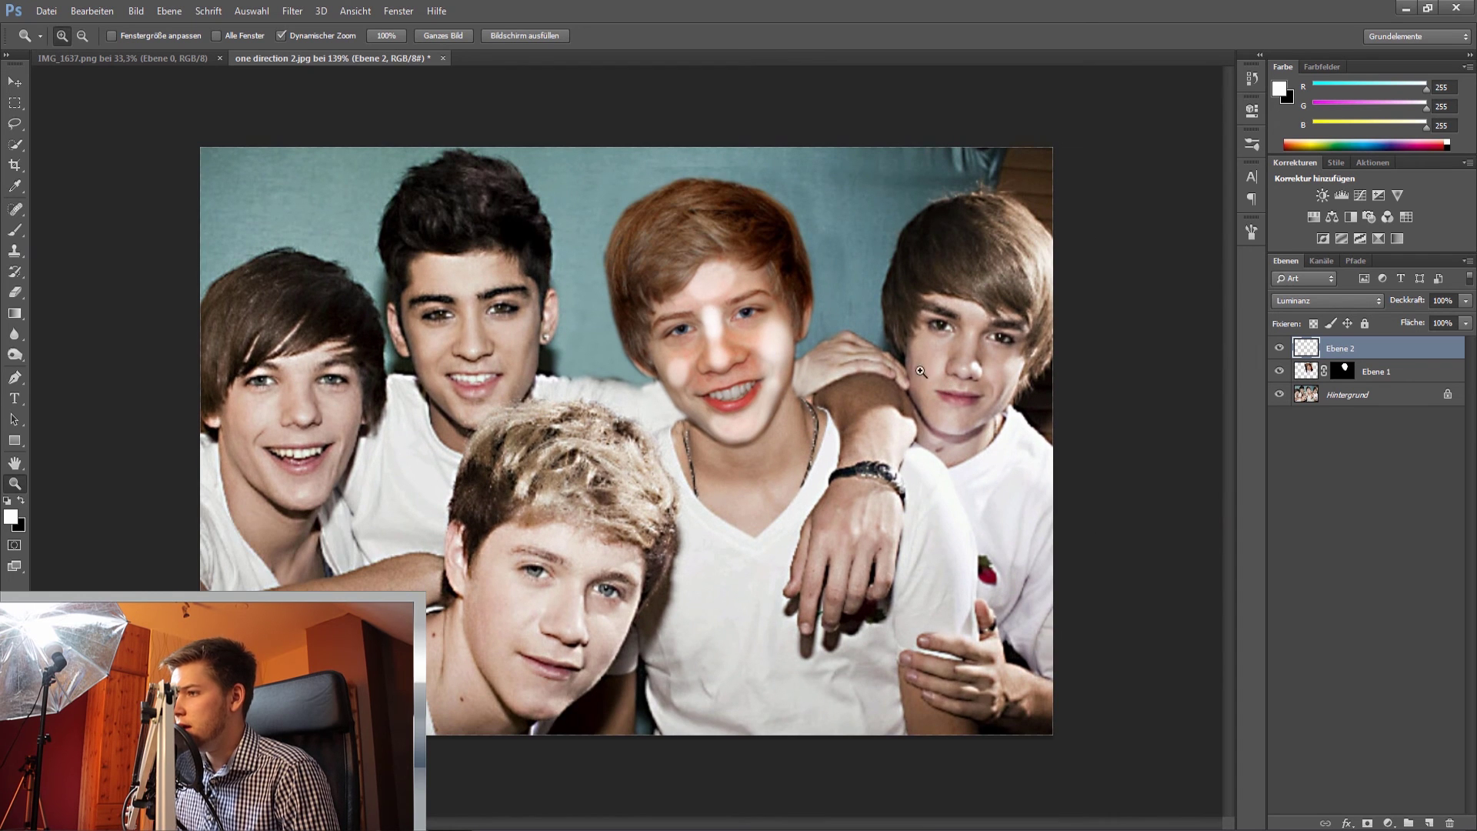
Blur Ebene 2 with an 11.4 px Gaussian Blur and lower its opacity to about 48%
{"action": "left_click", "coordinate": [292, 10]}
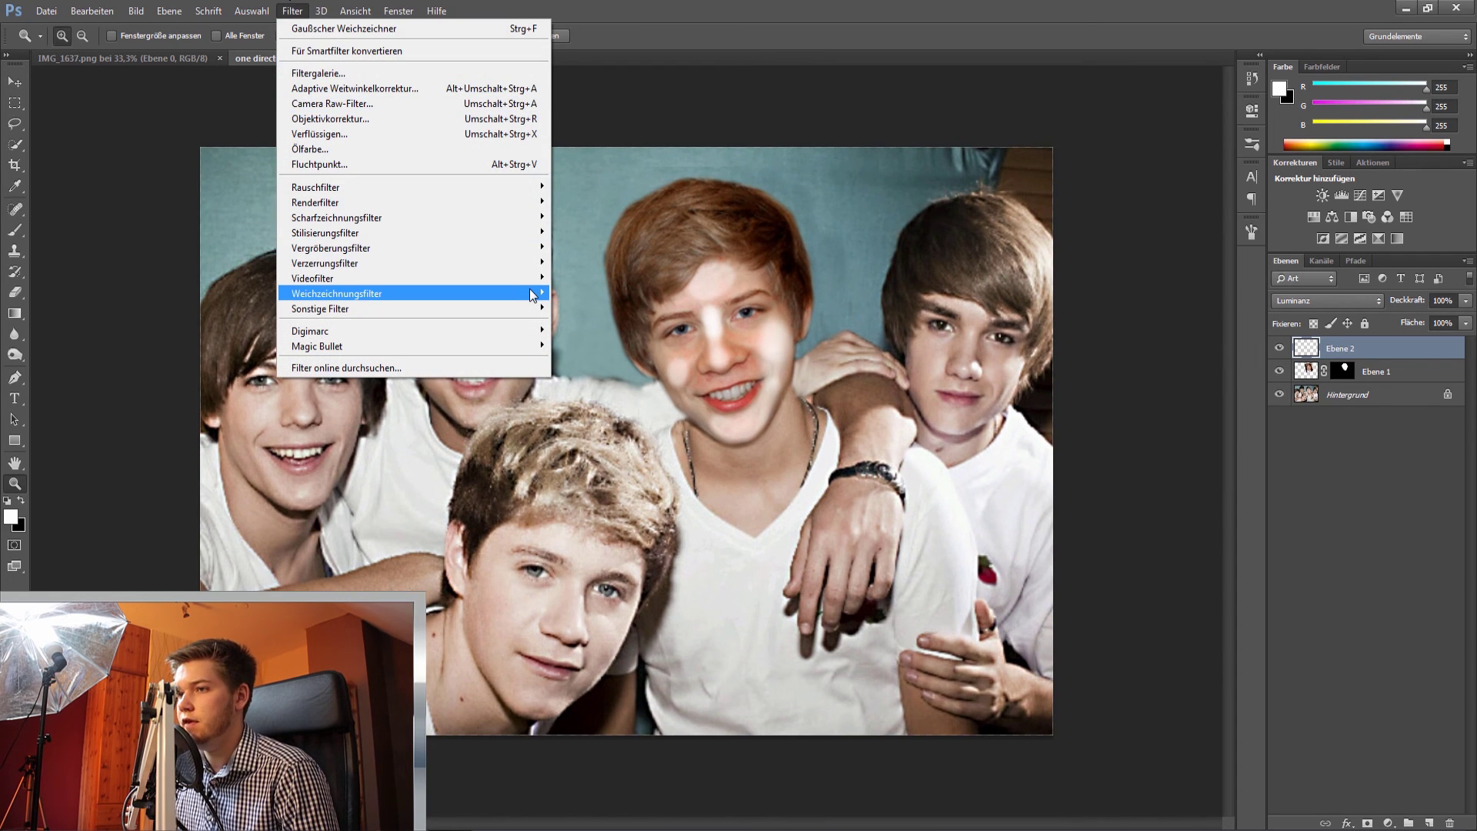
{"action": "mouse_move", "coordinate": [531, 291]}
{"action": "left_click", "coordinate": [634, 406]}
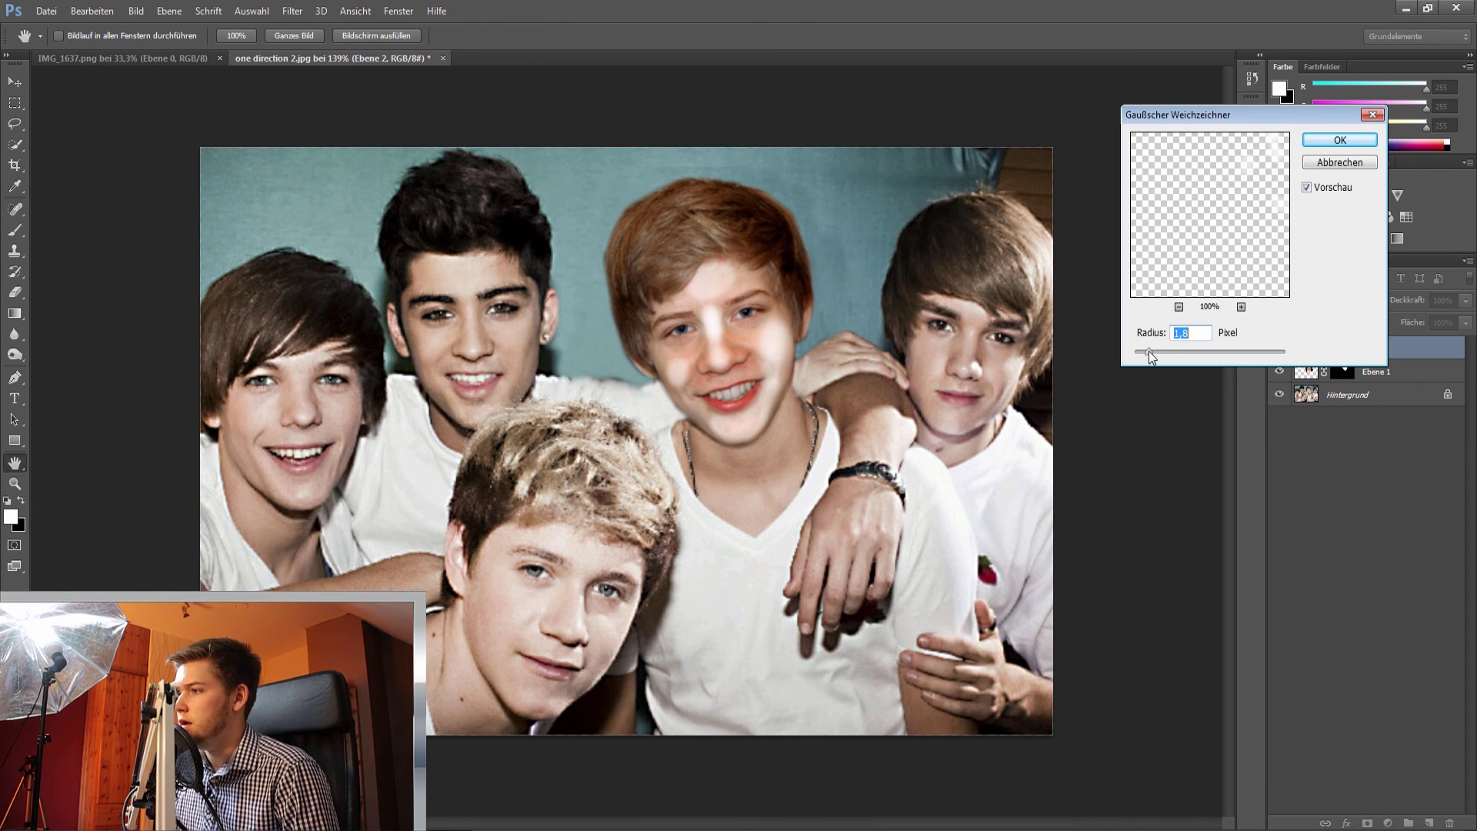
{"action": "left_click_drag", "start_coordinate": [1196, 350], "coordinate": [1173, 353]}
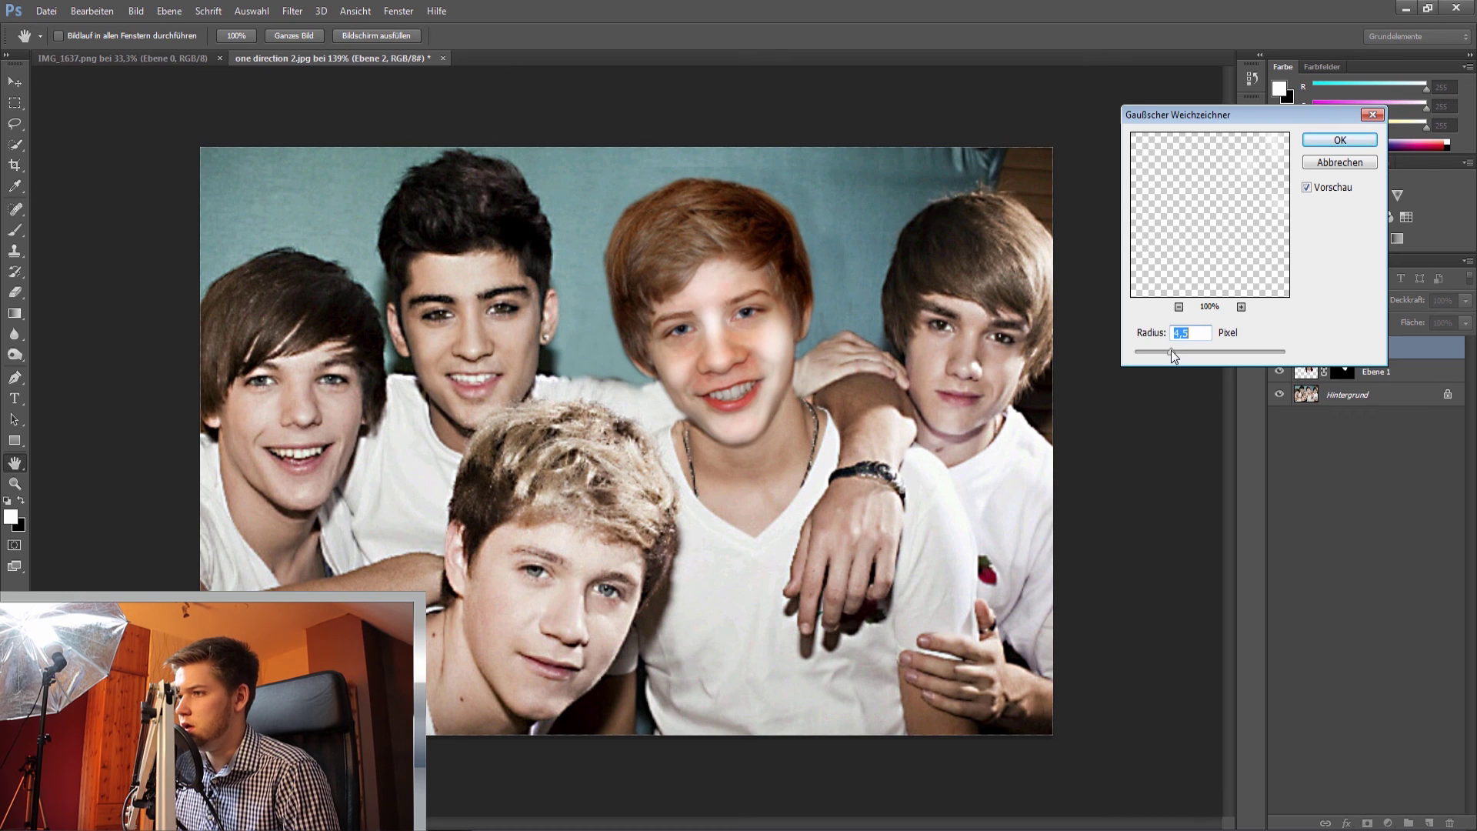
{"action": "left_click", "coordinate": [1340, 142]}
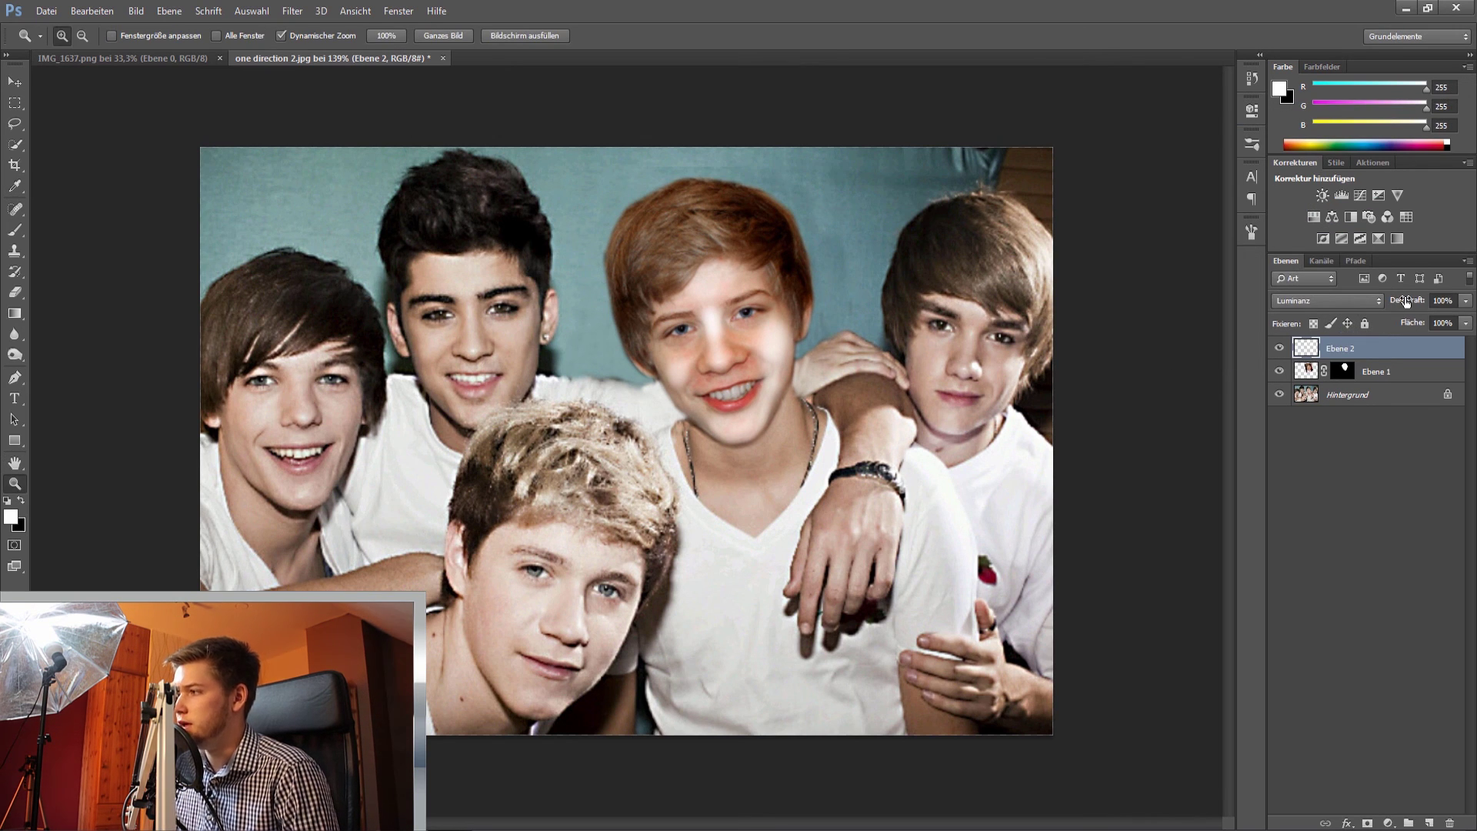
{"action": "mouse_move", "coordinate": [1387, 298]}
{"action": "left_mouse_down"}
{"action": "mouse_move", "coordinate": [1355, 301]}
{"action": "mouse_move", "coordinate": [1374, 300]}
{"action": "left_mouse_up"}
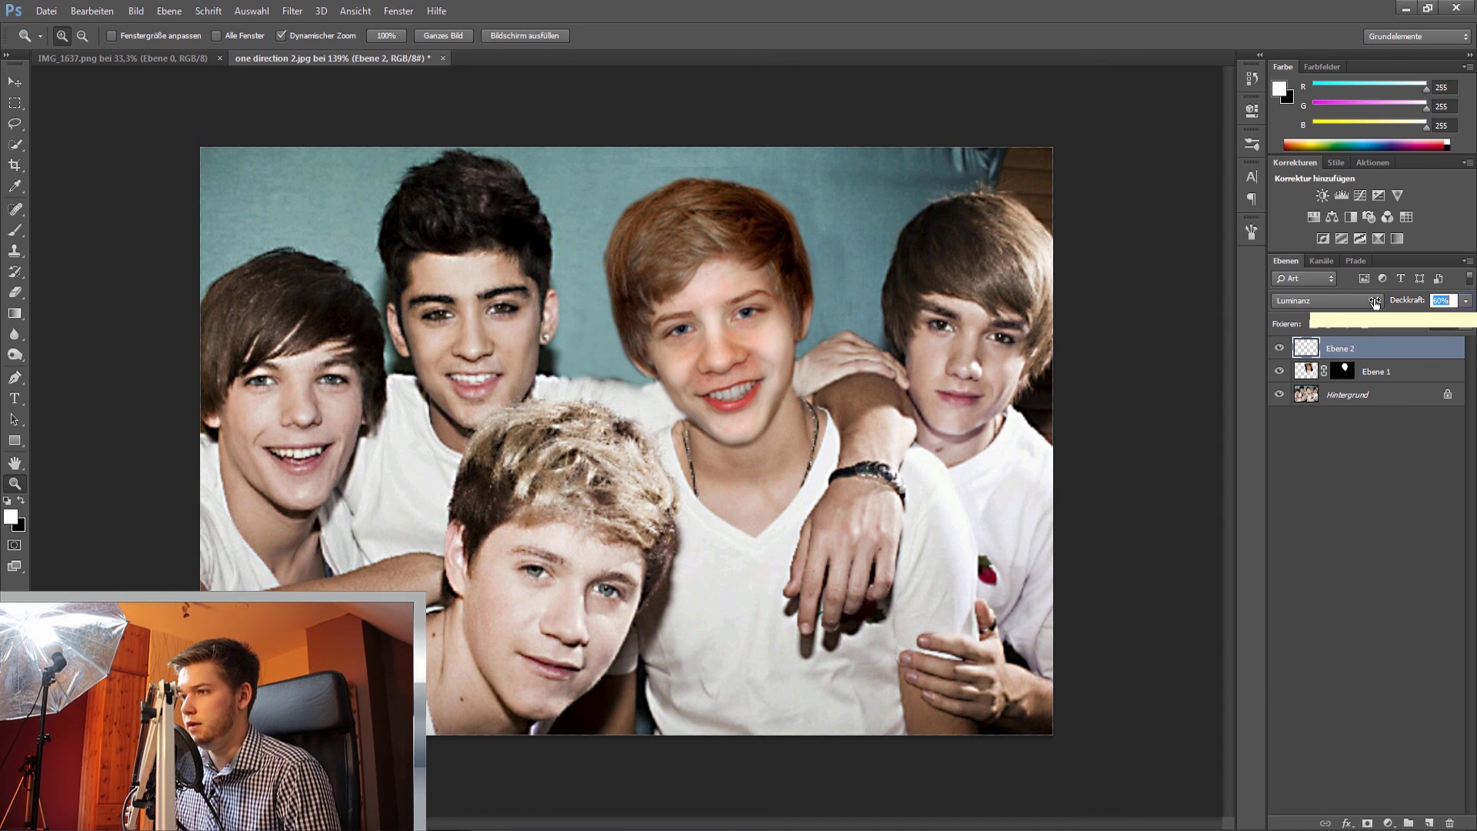